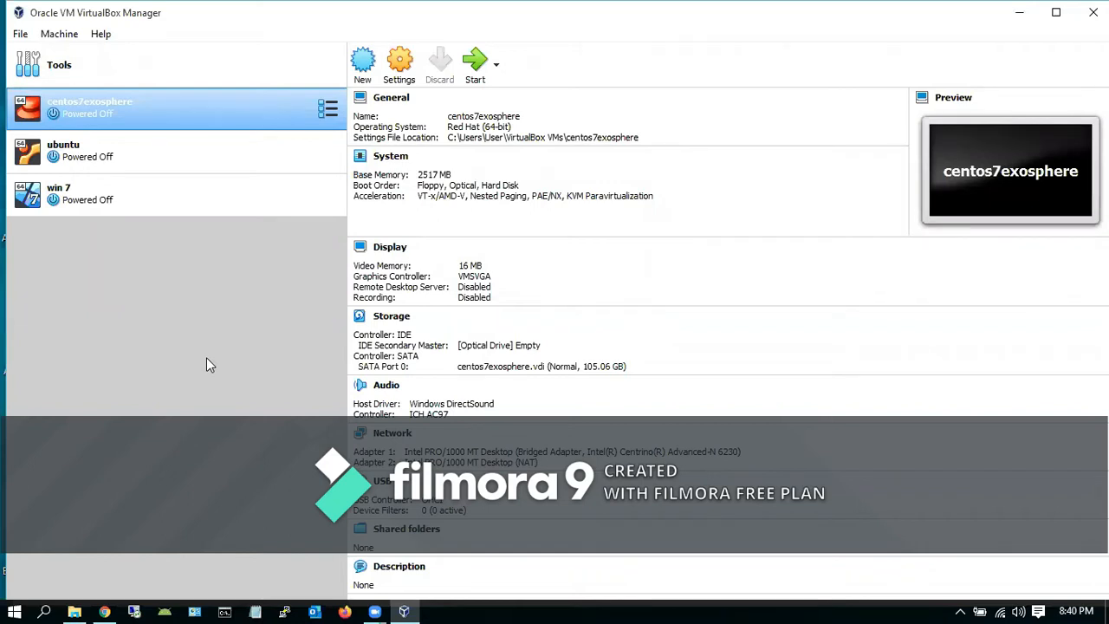
Create a new virtual machine named Mikrotik with type Other and version Other/Unknown
click(364, 65)
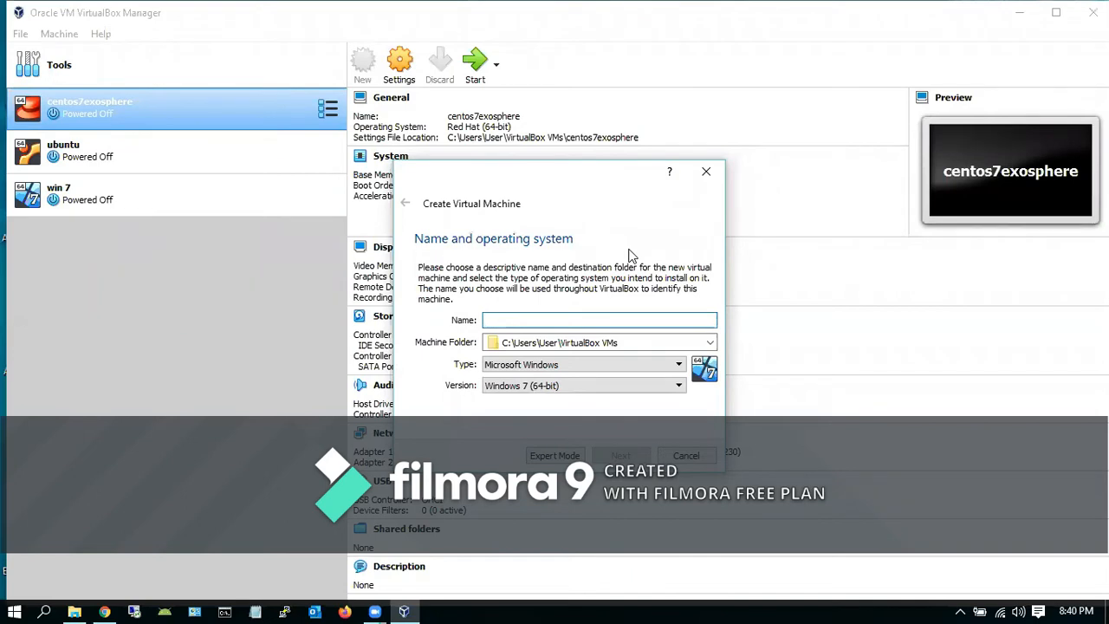
text(Mikrotik)
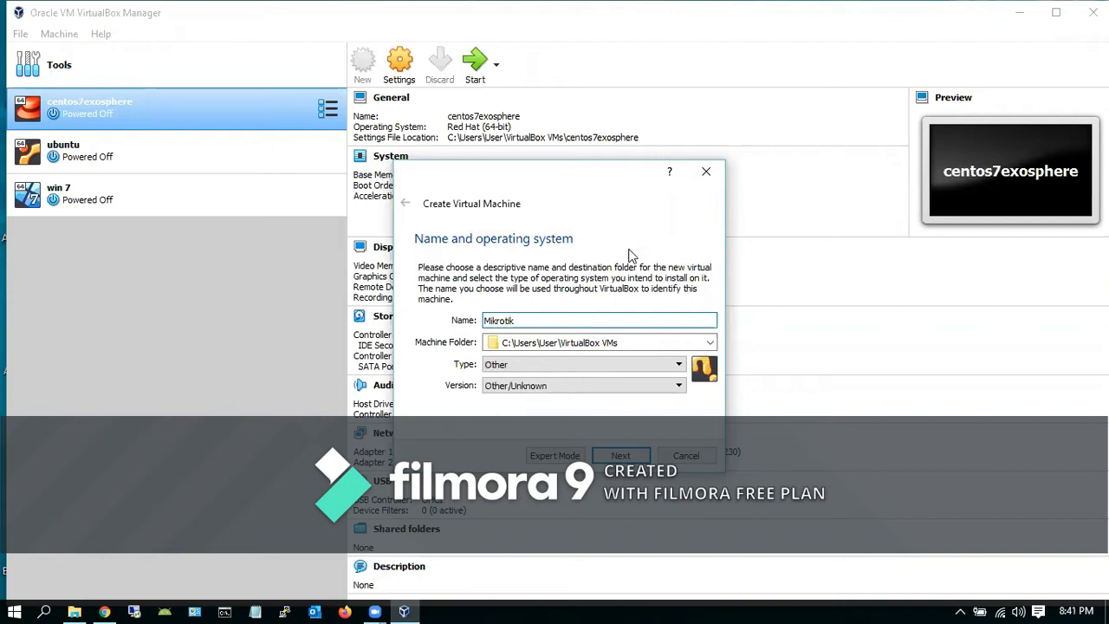
click(676, 386)
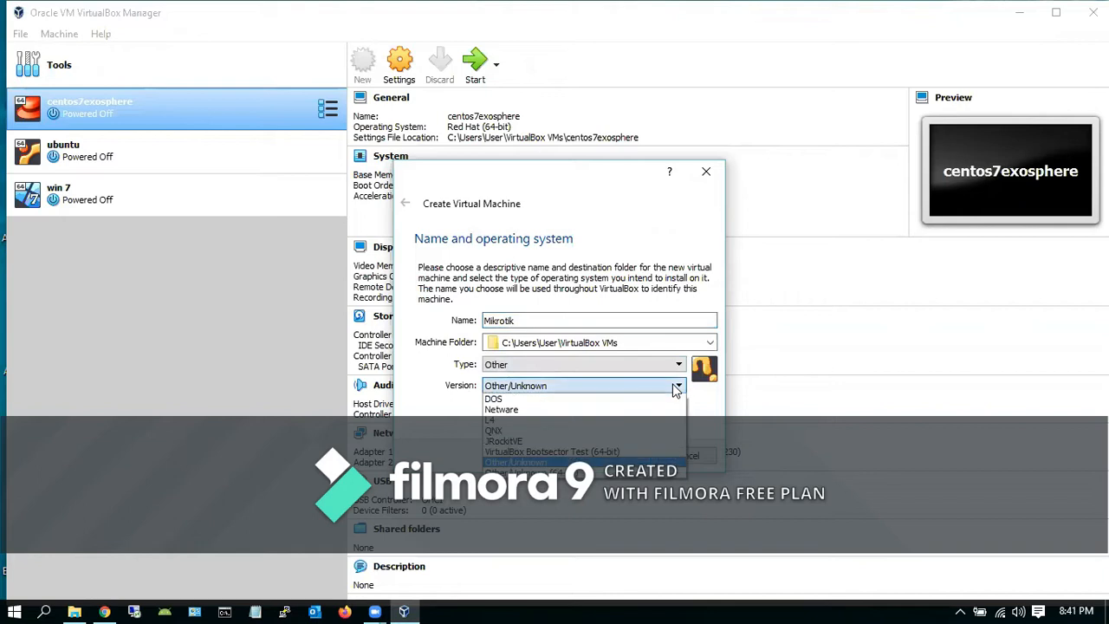
click(677, 365)
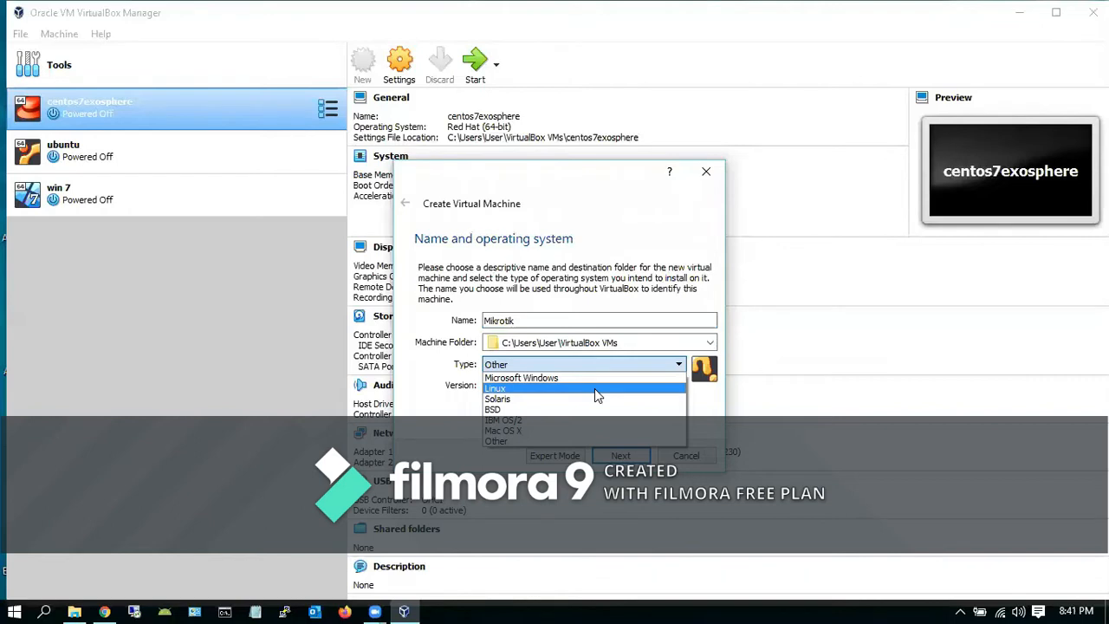
click(557, 442)
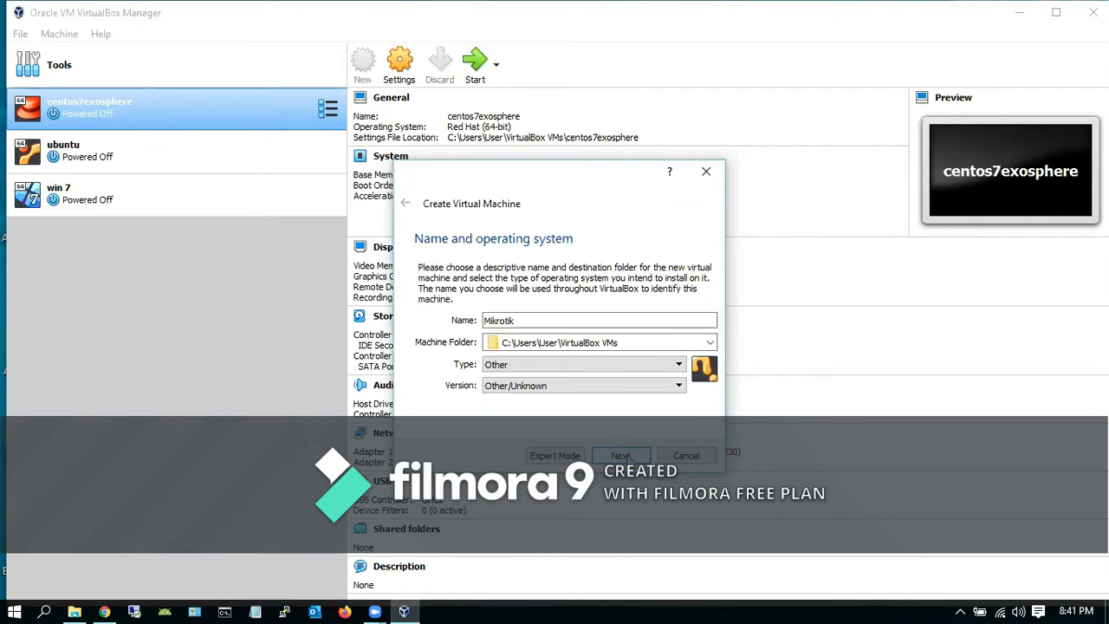
click(626, 458)
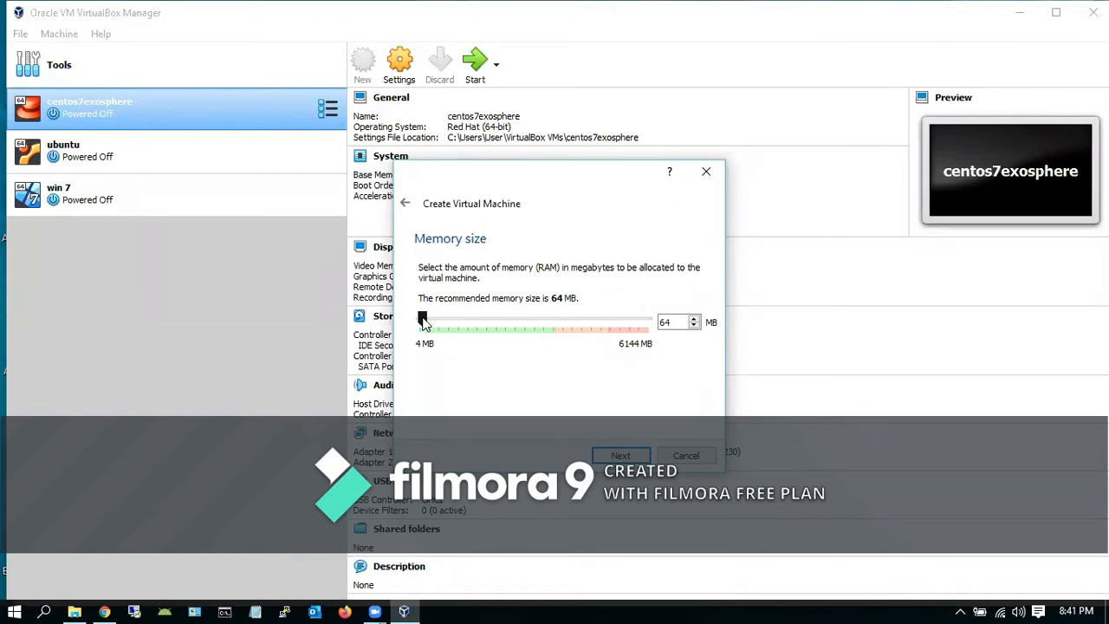
Allocate 703 MB of memory to the Mikrotik machine
drag(424, 320, 447, 322)
click(620, 455)
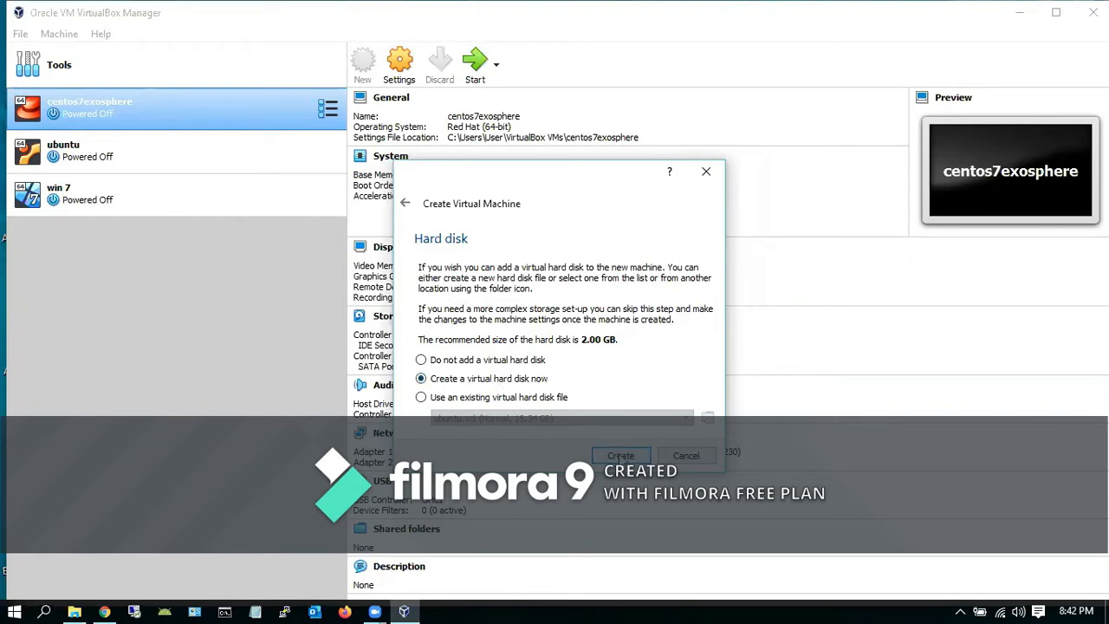
Choose a new VDI virtual hard disk with dynamic allocation
click(621, 455)
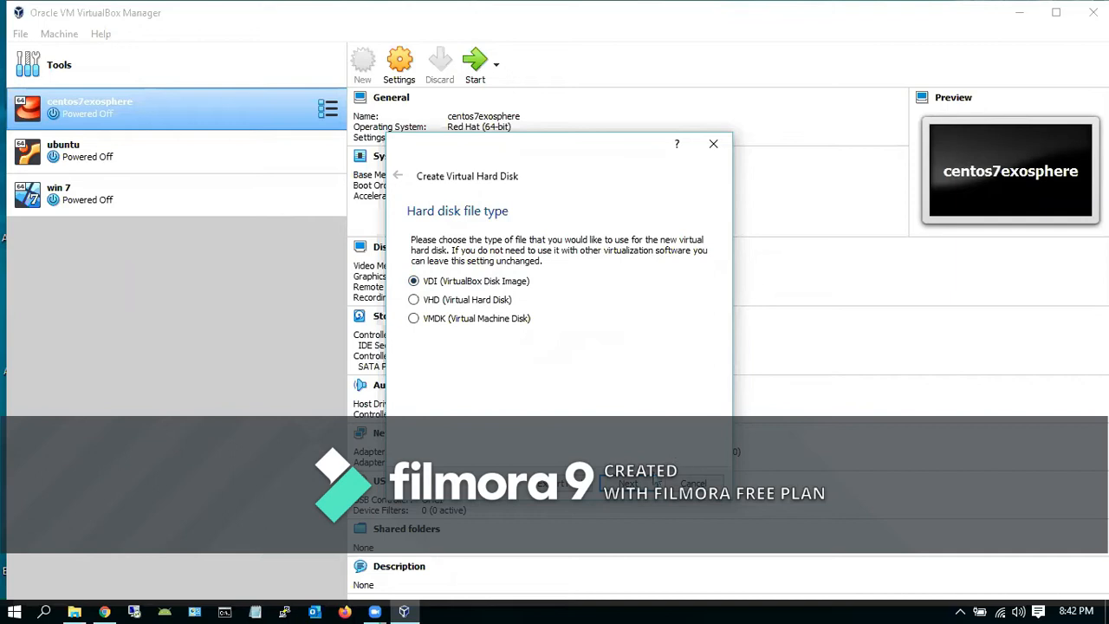
click(628, 484)
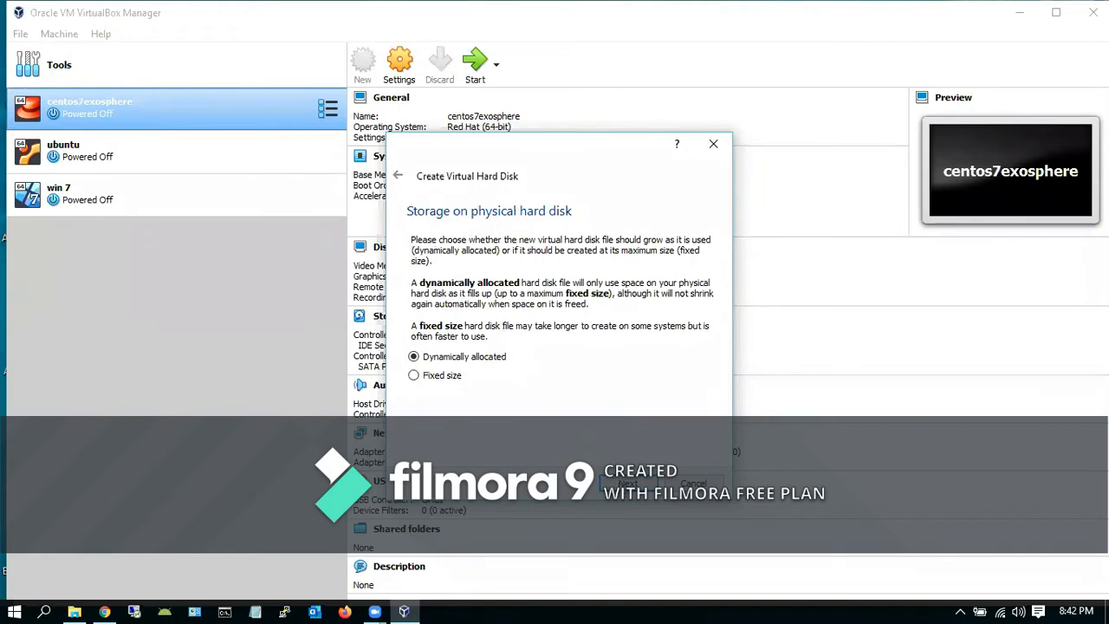
click(628, 484)
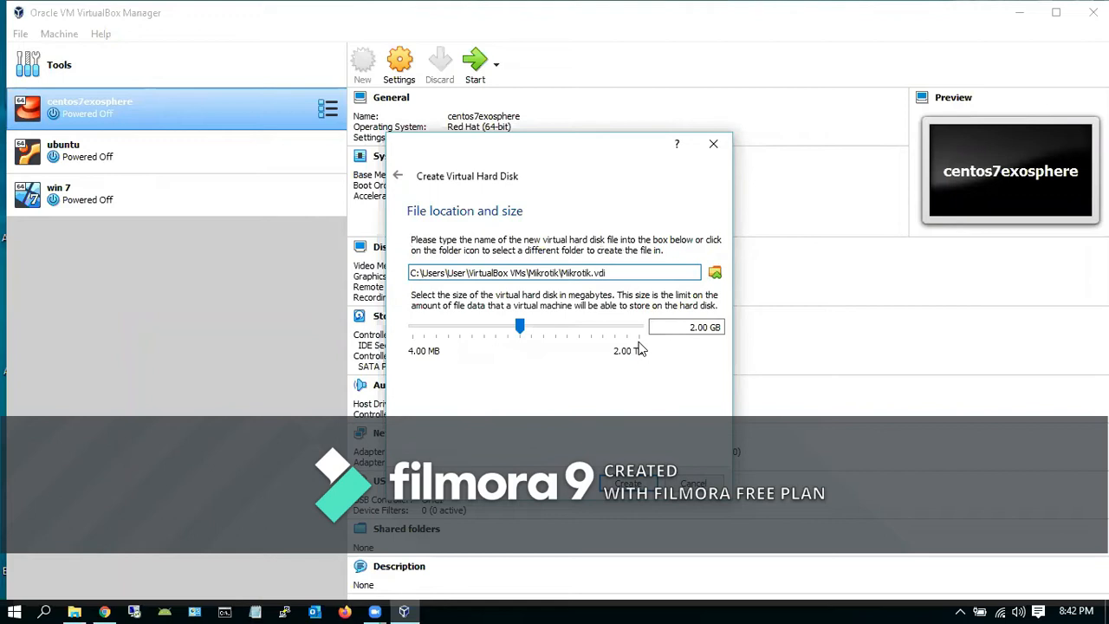
Size the virtual hard disk to about 5.41 GB and create the Mikrotik machine
mouse_move(520, 327)
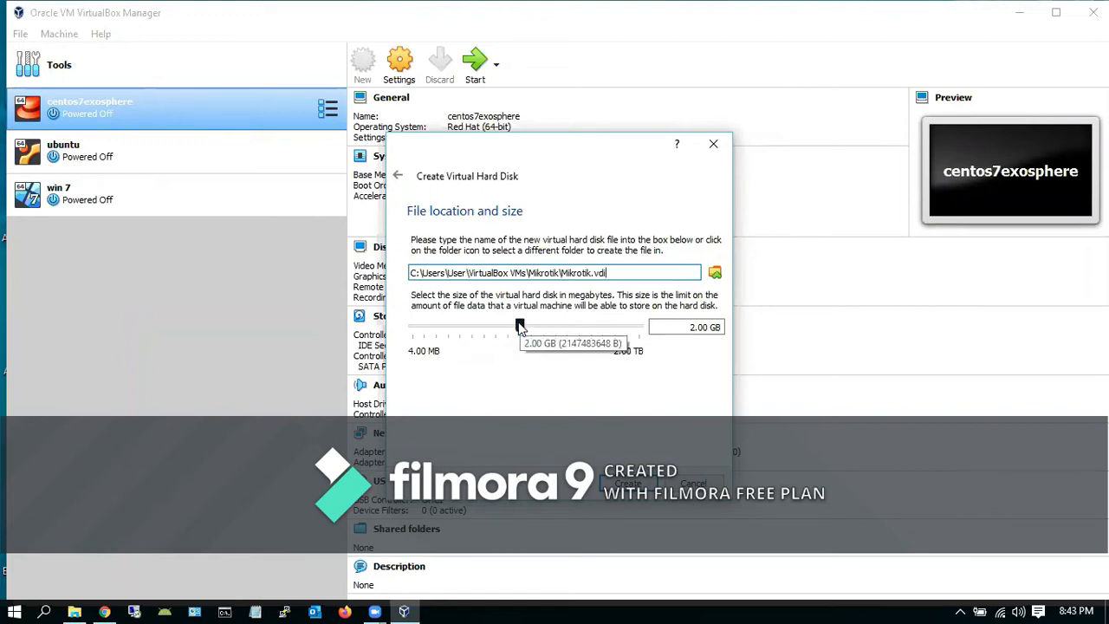
drag(520, 327, 540, 325)
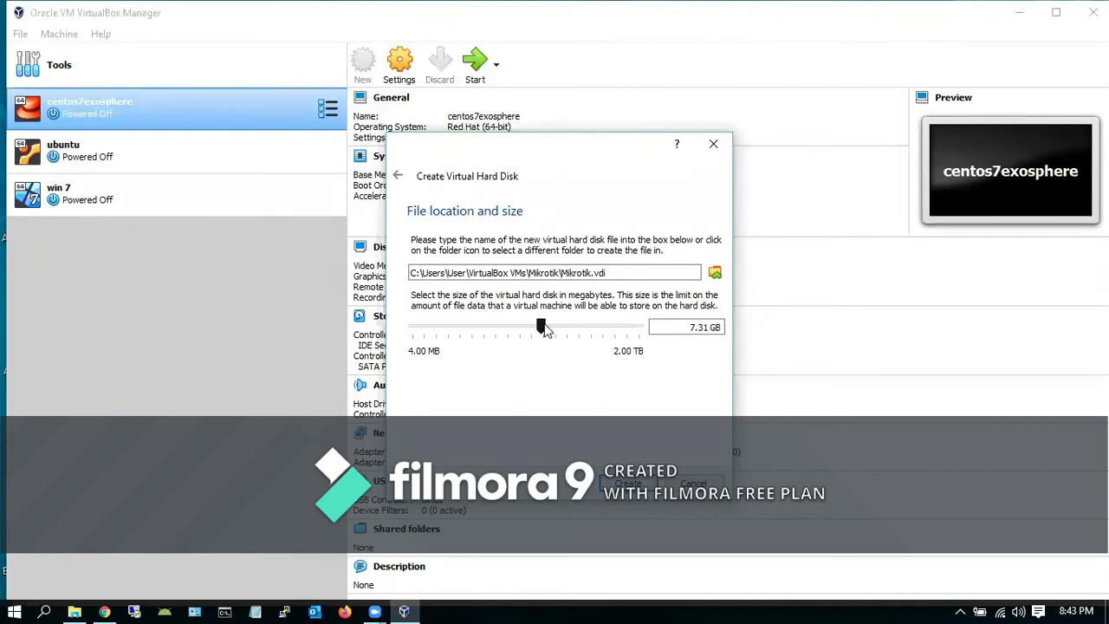
mouse_move(541, 327)
drag(540, 325, 535, 325)
click(627, 484)
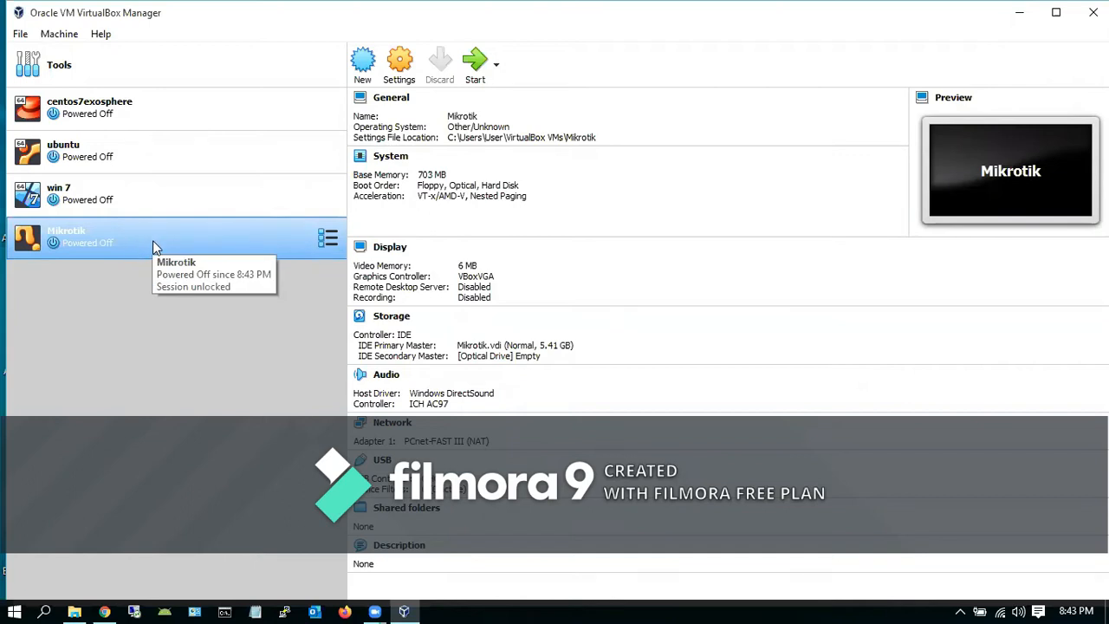
Start the Mikrotik machine booting from the Router.iso image in D:\master
click(470, 78)
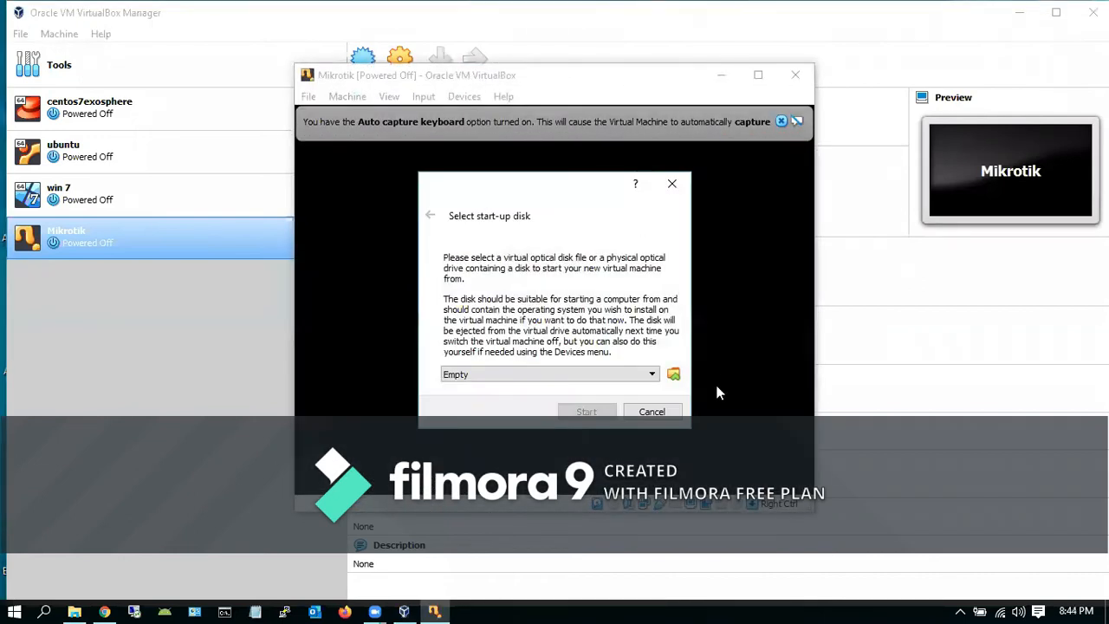
click(673, 375)
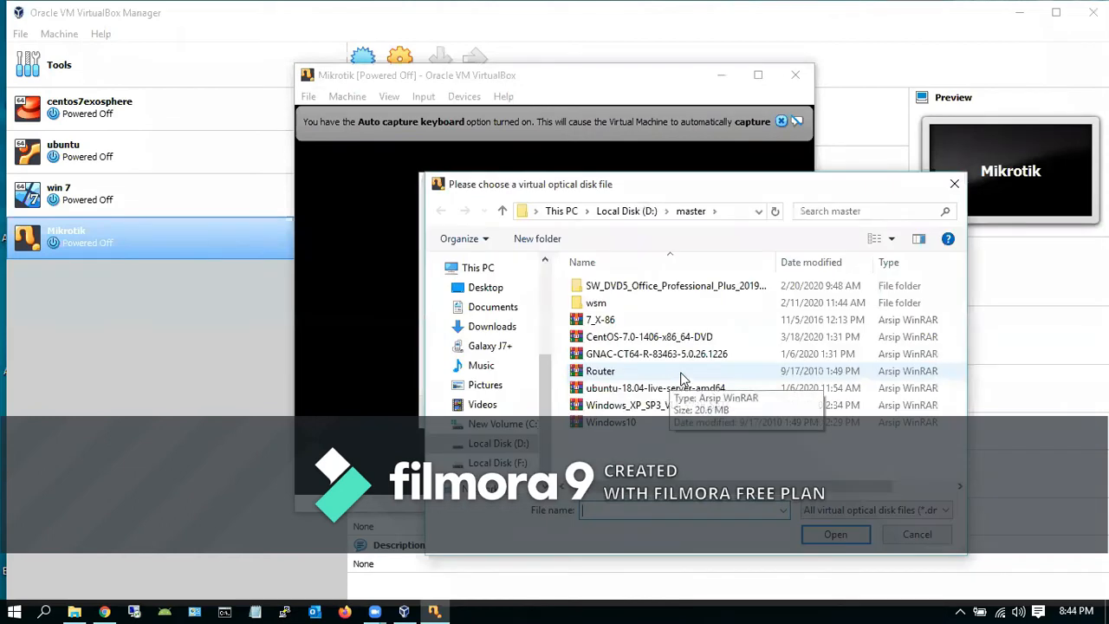
click(637, 371)
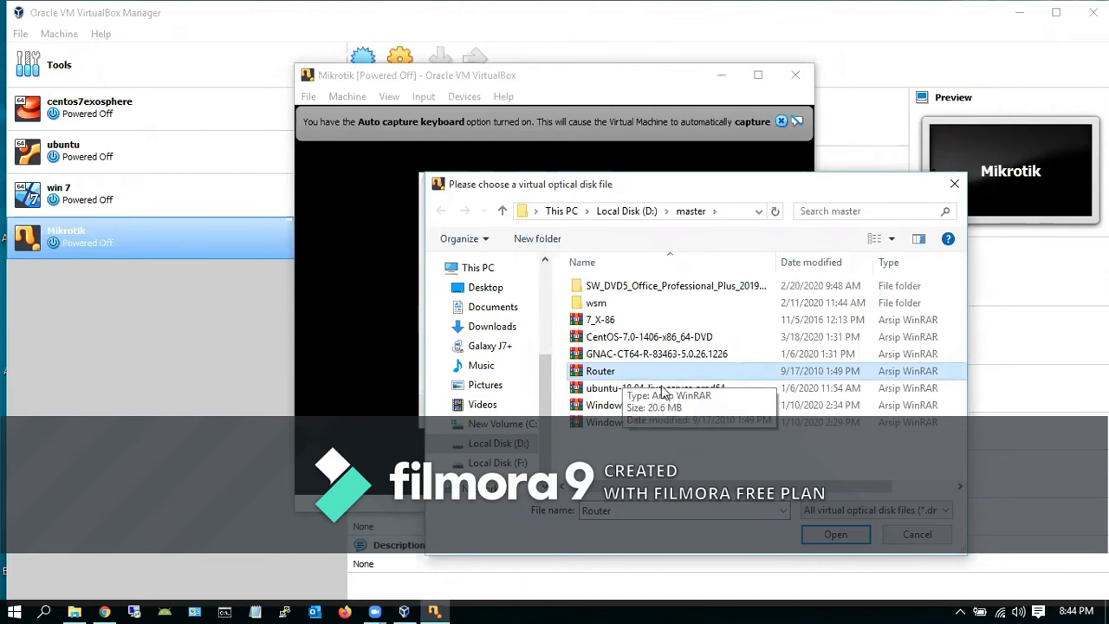
click(825, 535)
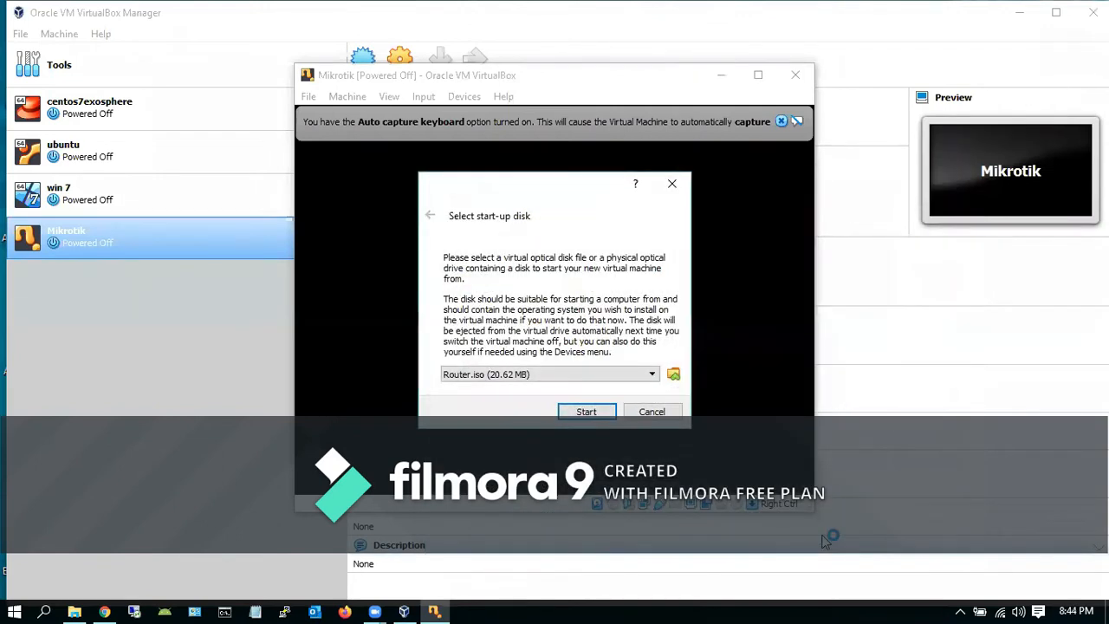
click(586, 411)
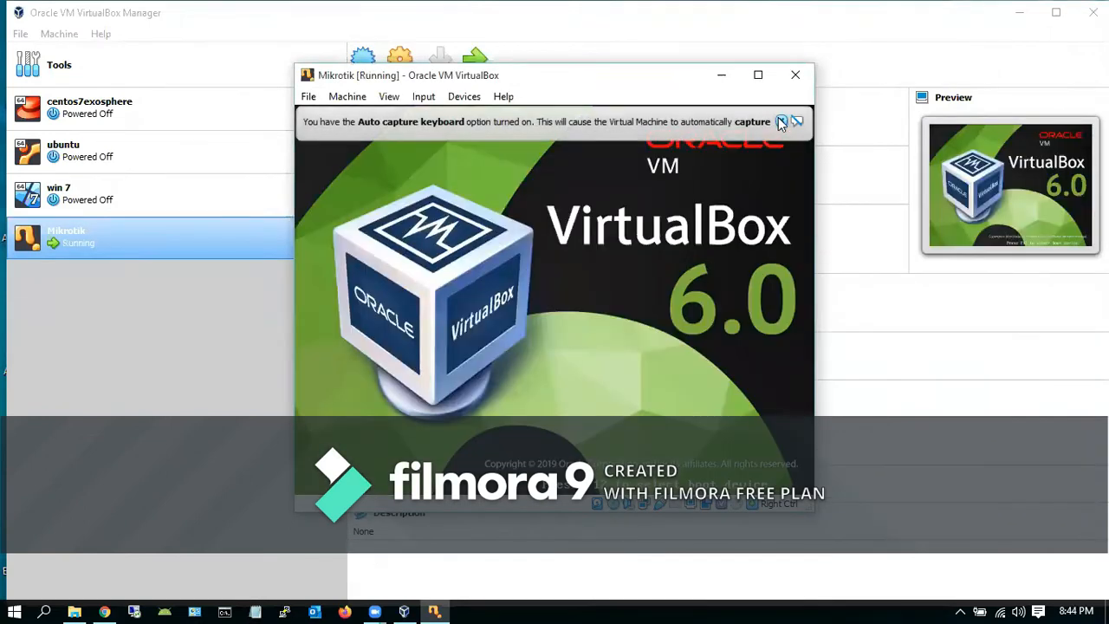
click(780, 121)
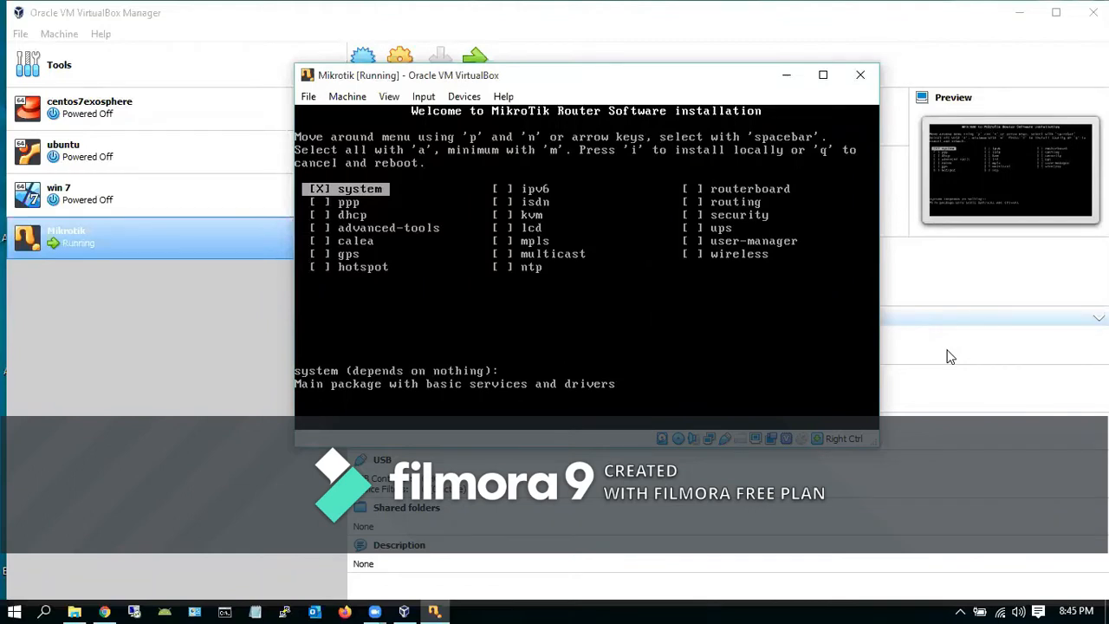
Select all MikroTik packages with 'a' and begin the local install with 'i'
key(a)
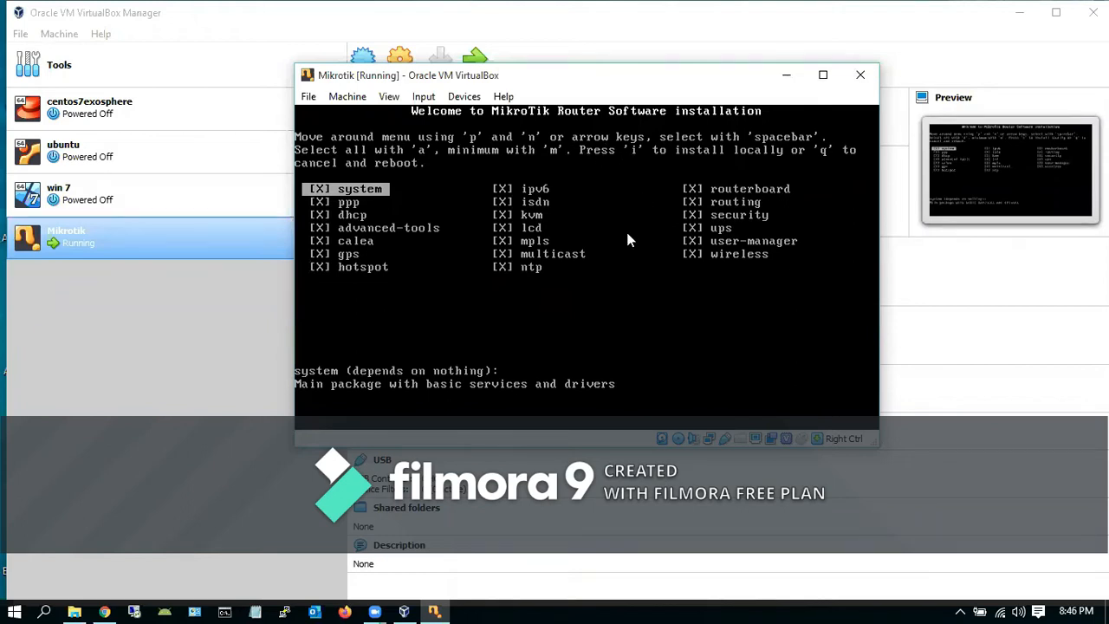
key(i)
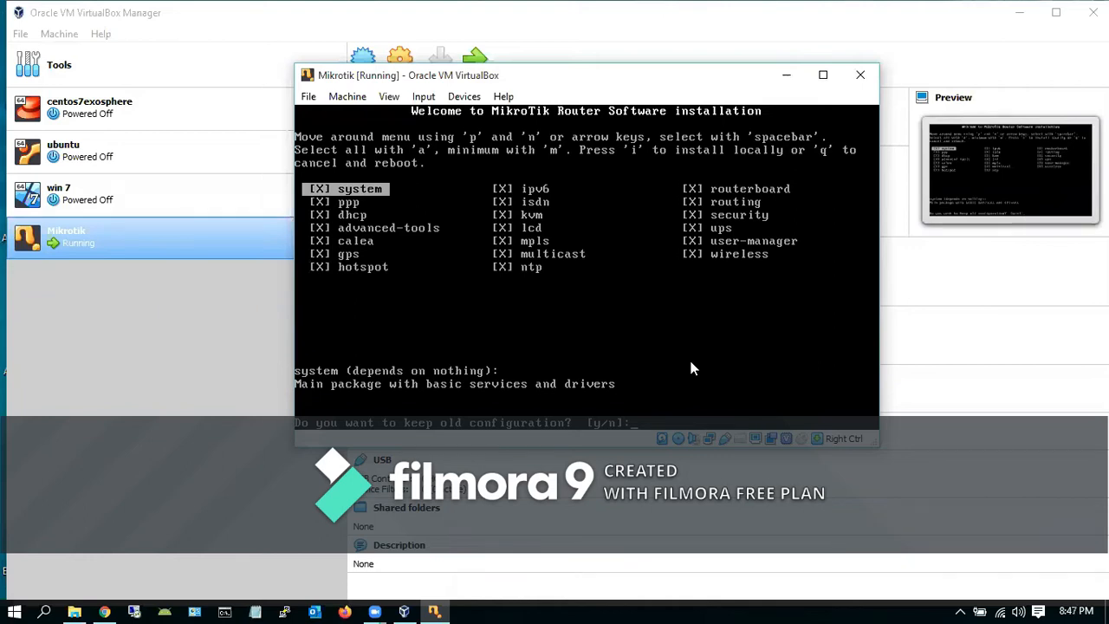
Answer 'y' to keep the old configuration
text(y)
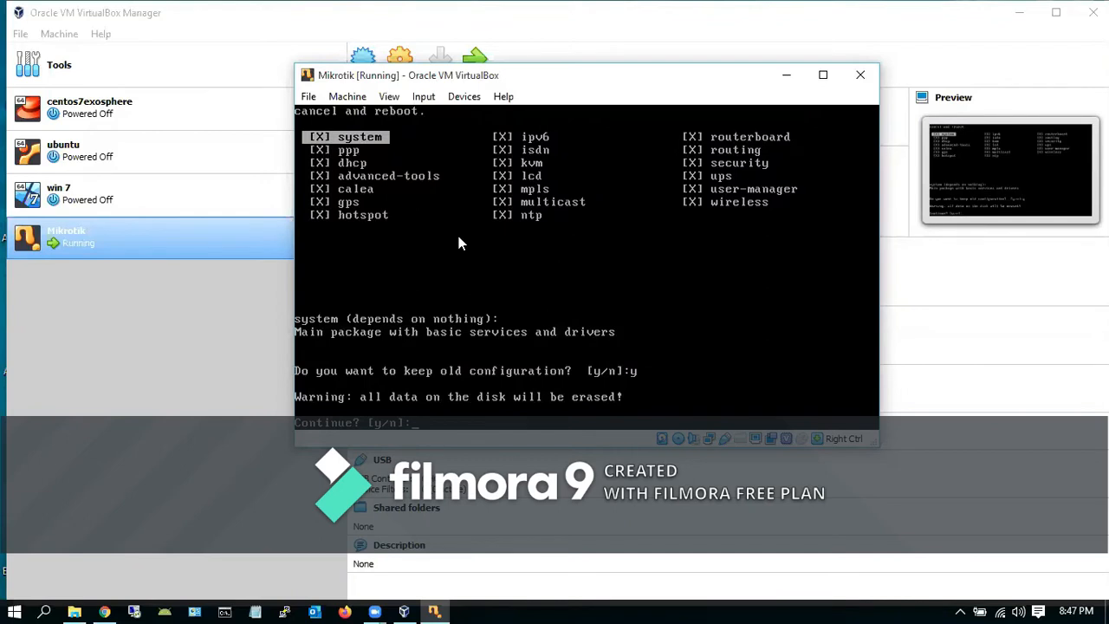
Answer 'y' to erase the disk and install the RouterOS 5.20 packages
text(y)
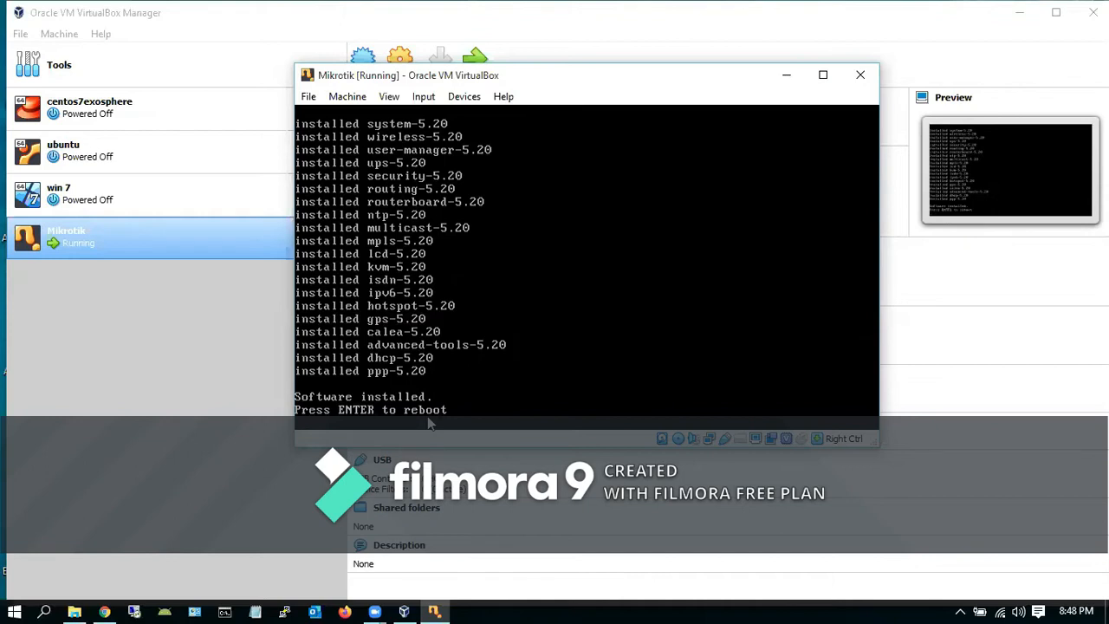
Reboot the freshly installed router, then power off the Mikrotik machine
key(Return)
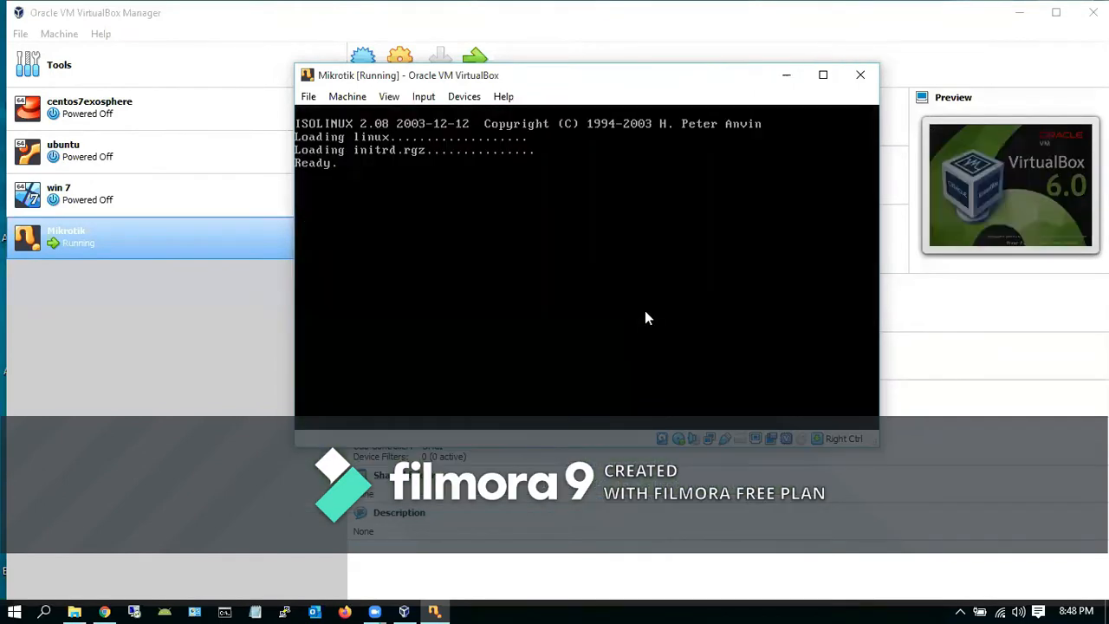
click(861, 76)
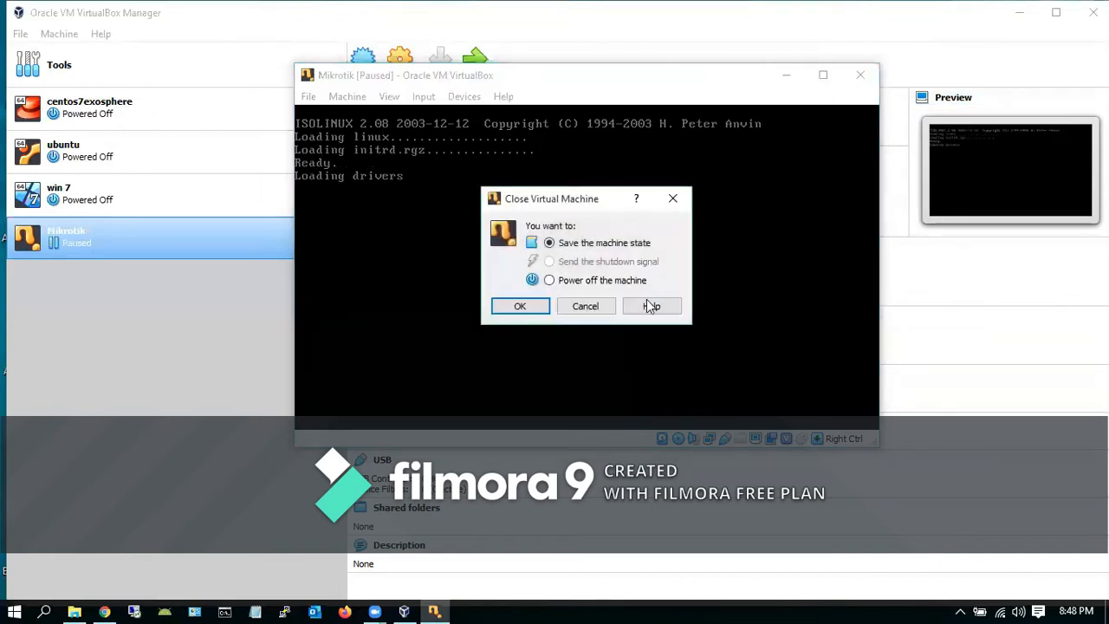
click(549, 280)
click(521, 305)
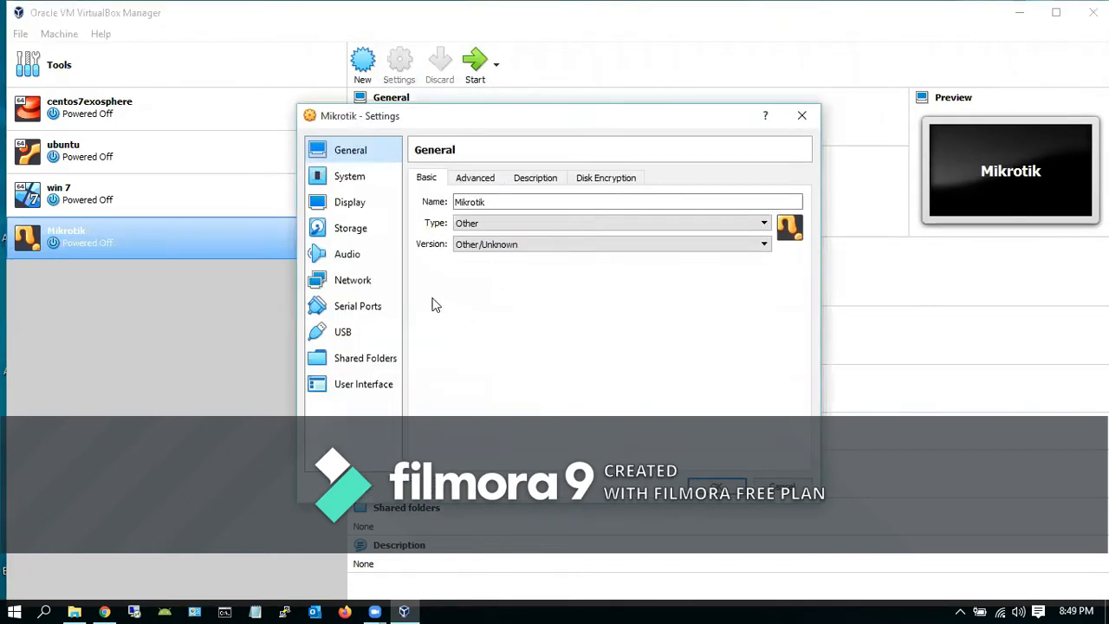
In System settings, disable Floppy boot and move Hard Disk to the top of the boot order
click(350, 179)
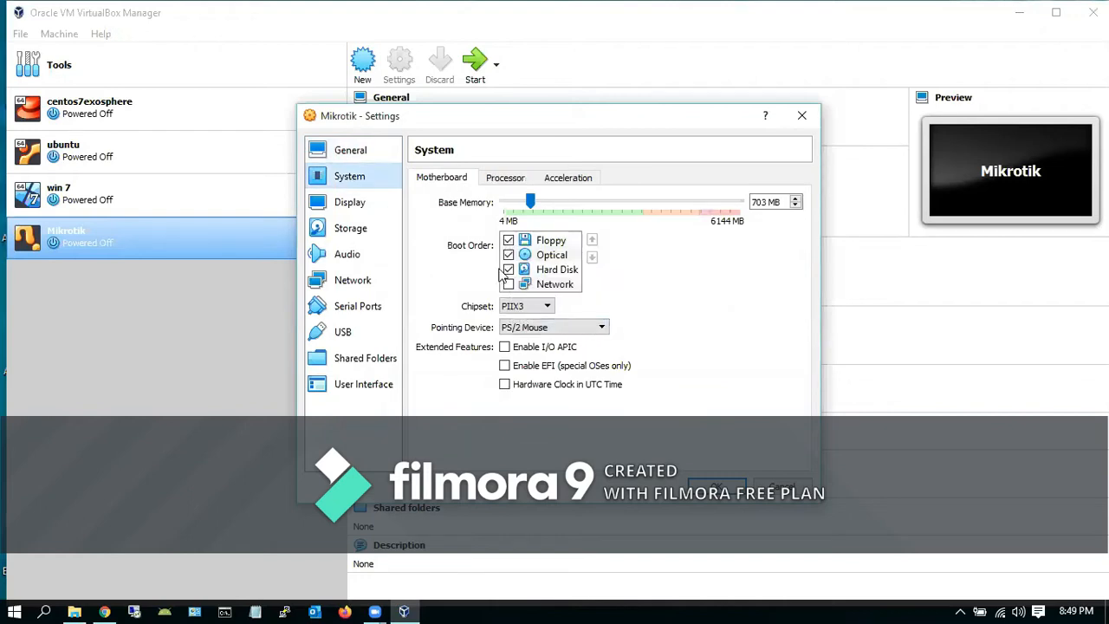
click(508, 240)
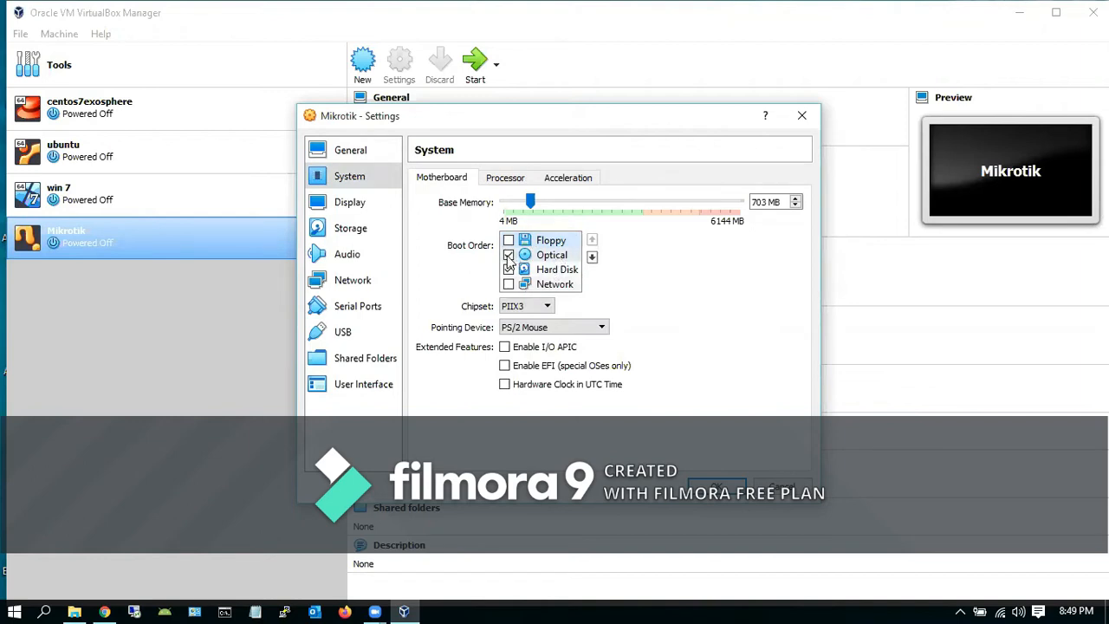
click(551, 271)
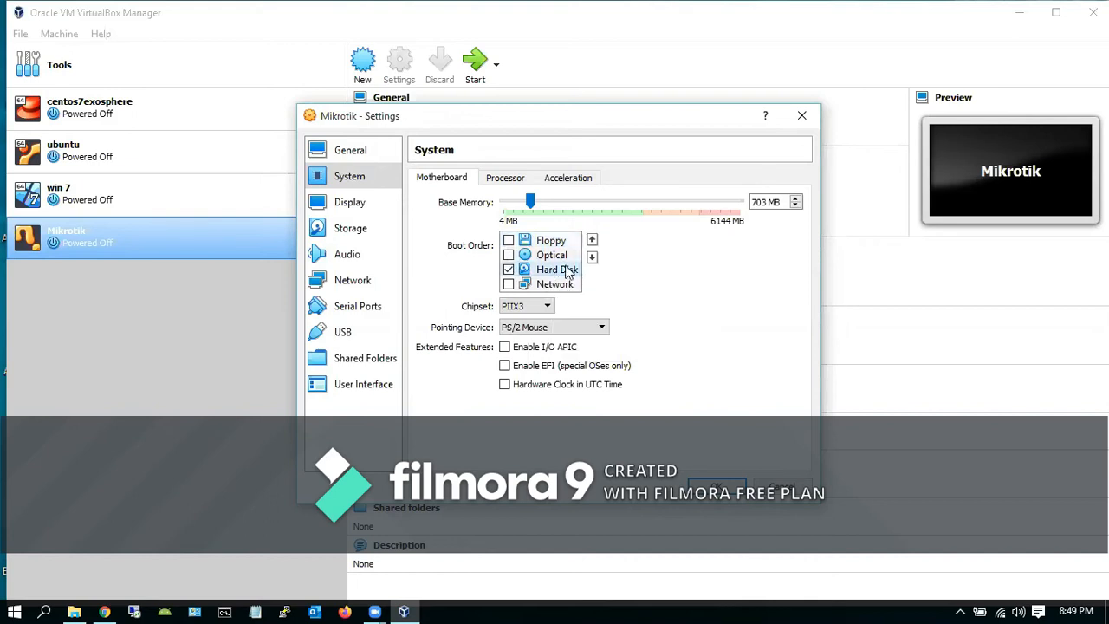
click(592, 241)
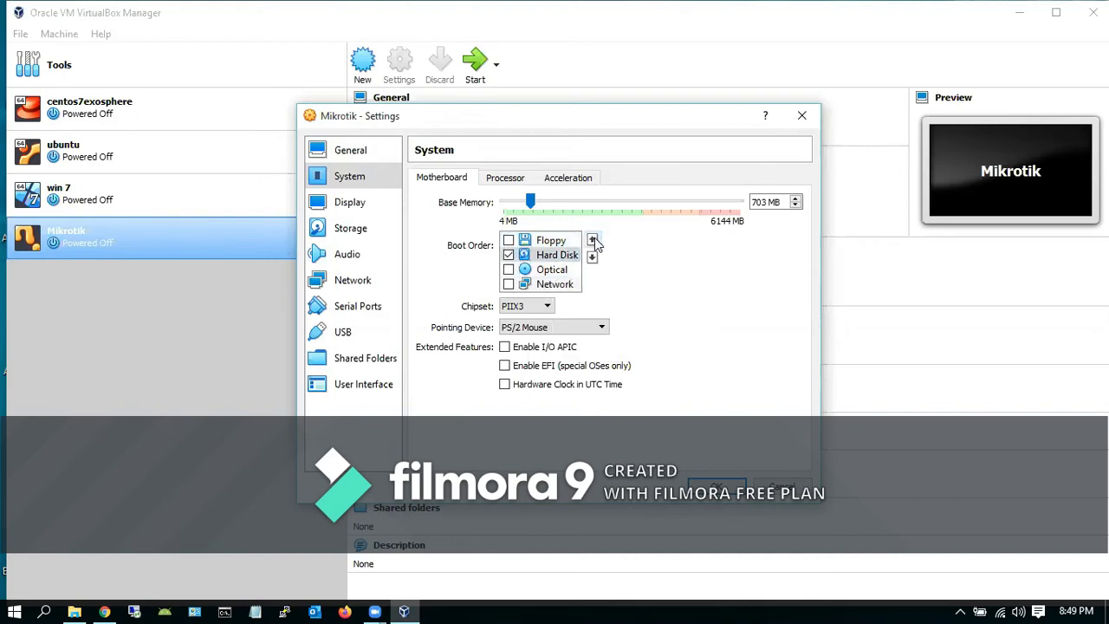
click(593, 241)
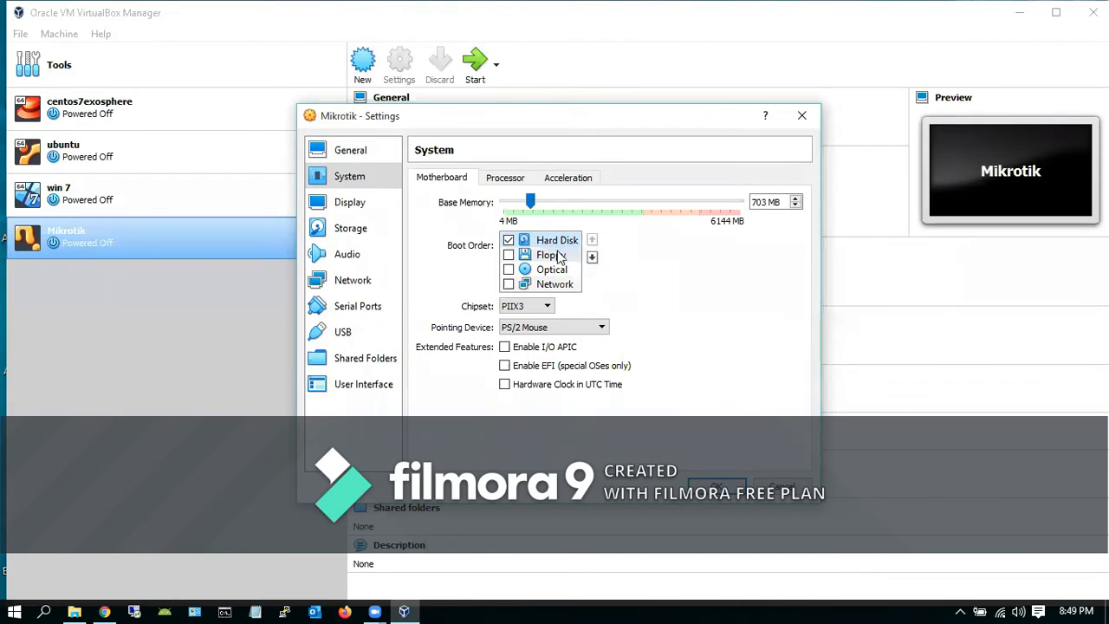
Attach Mikrotik's Adapter 1 as a Bridged Adapter with Promiscuous Mode set to Allow All
click(352, 282)
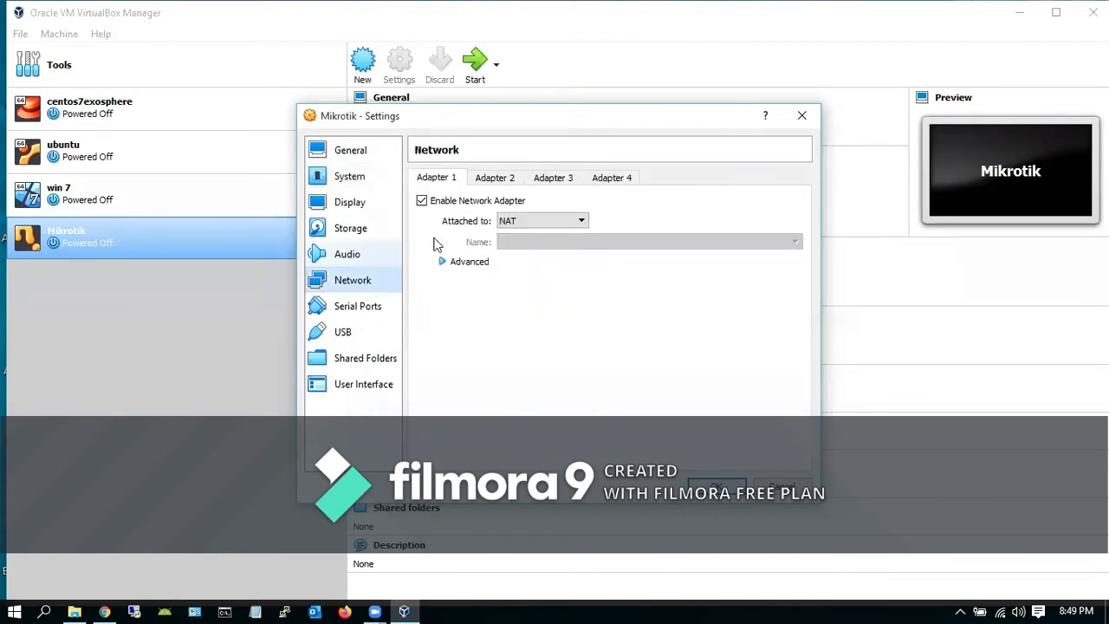
click(583, 223)
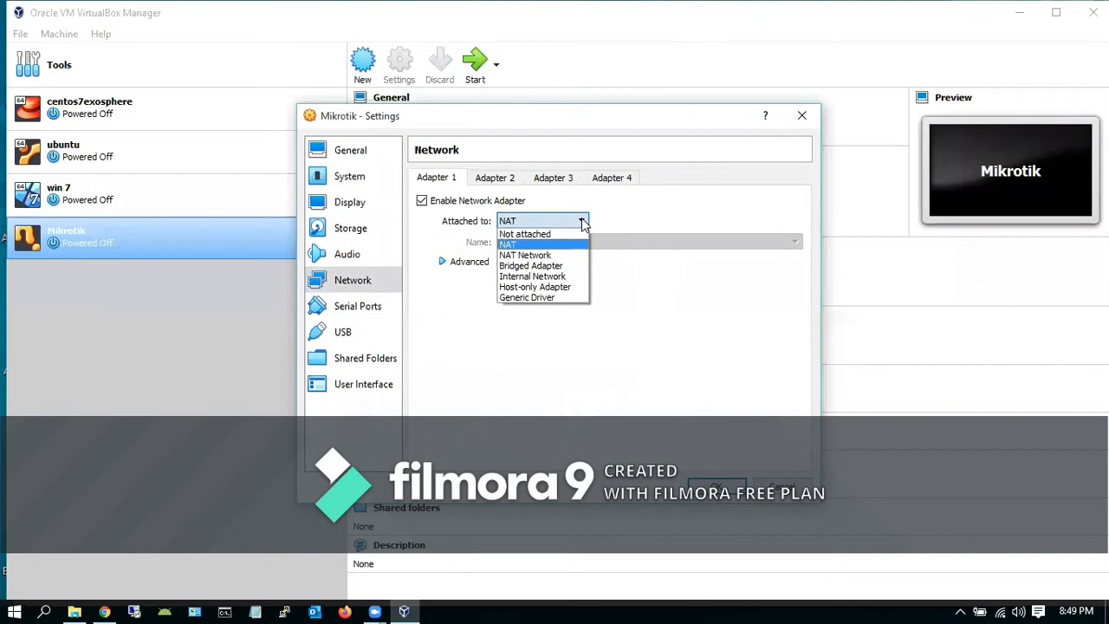
click(559, 266)
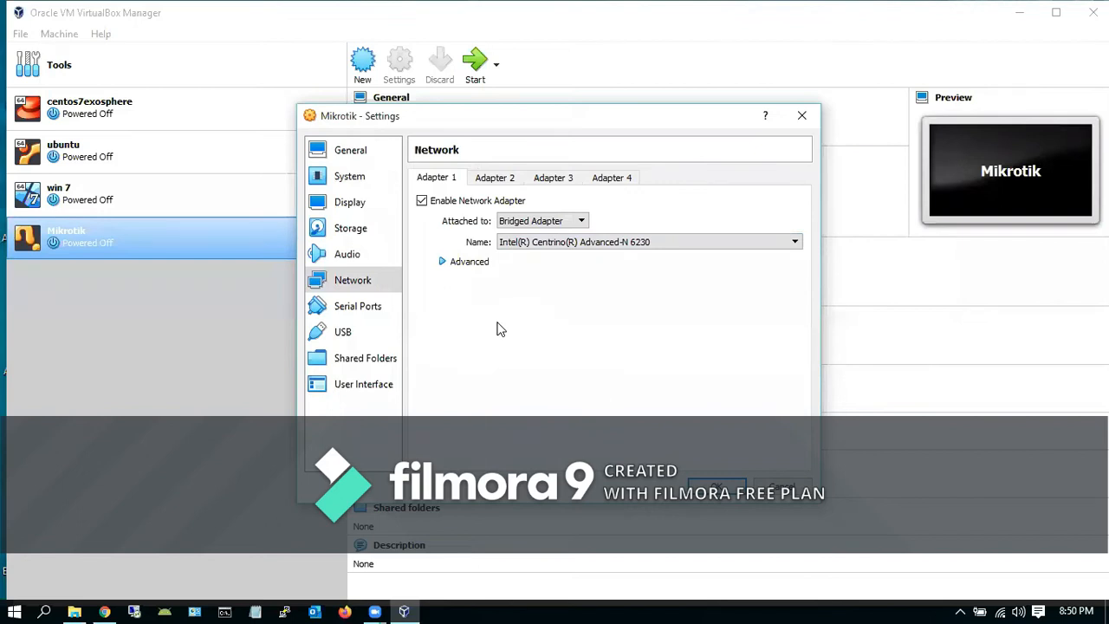
click(441, 262)
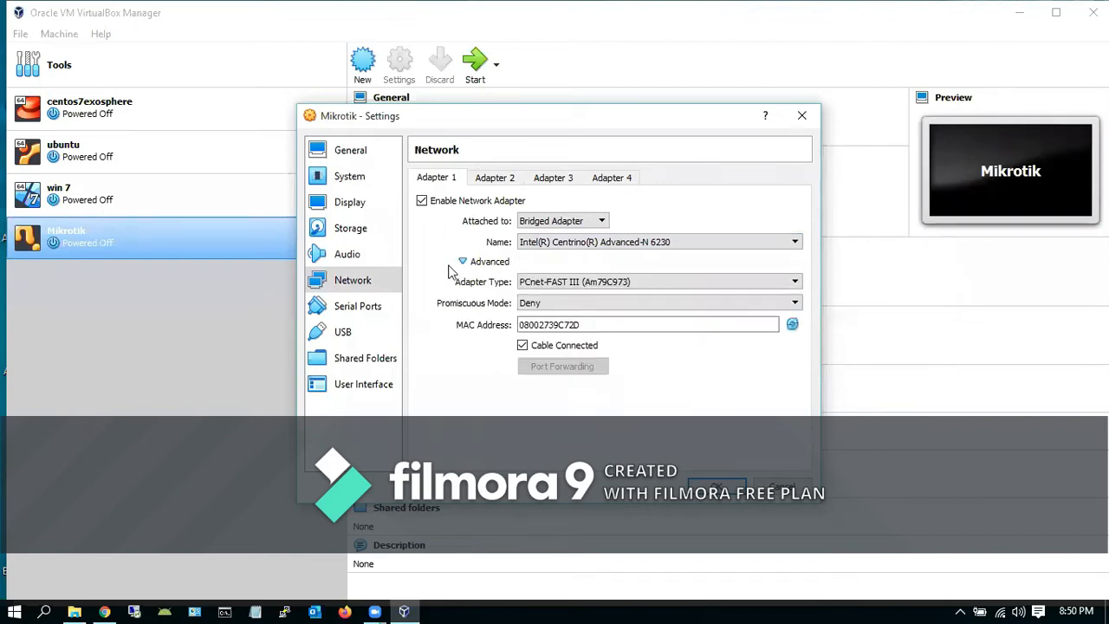
click(552, 305)
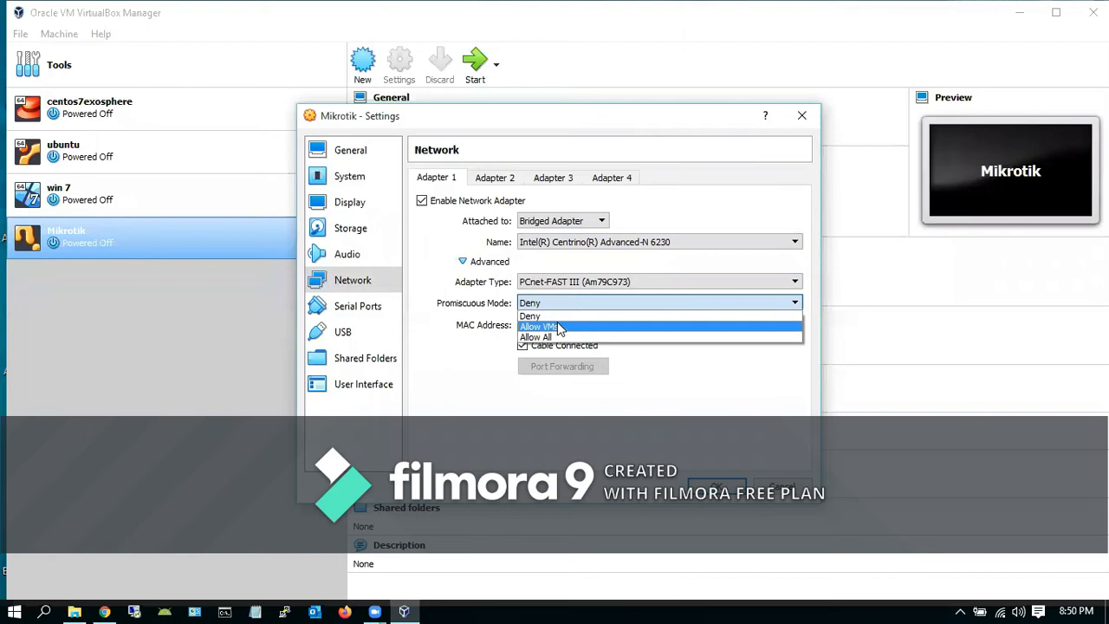
click(562, 338)
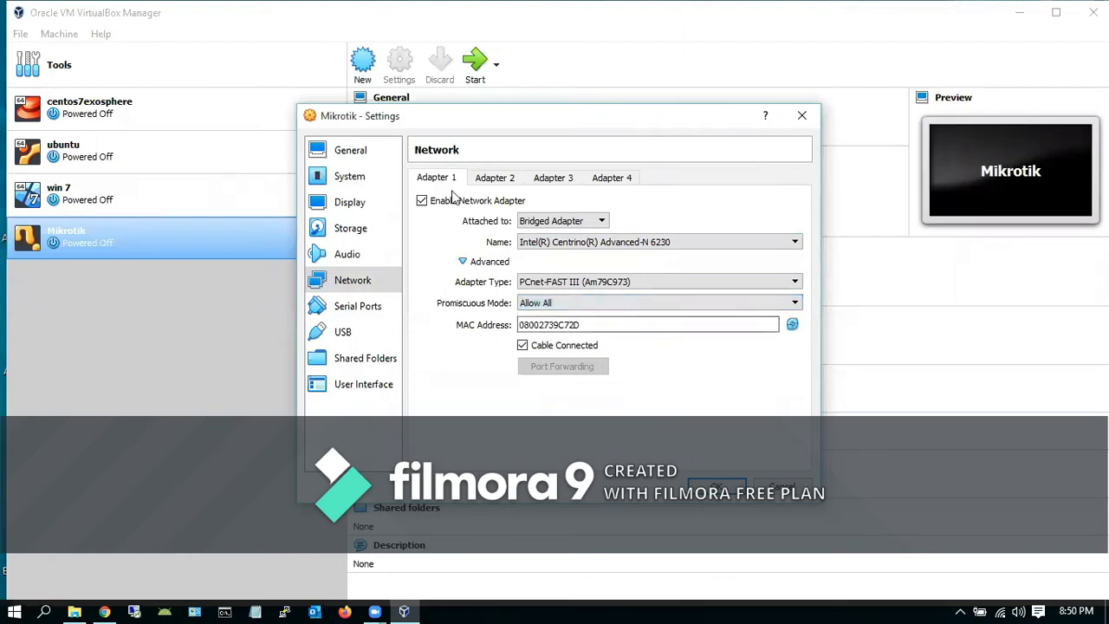
Enable Adapter 2 attached to NAT and save the machine settings
click(508, 179)
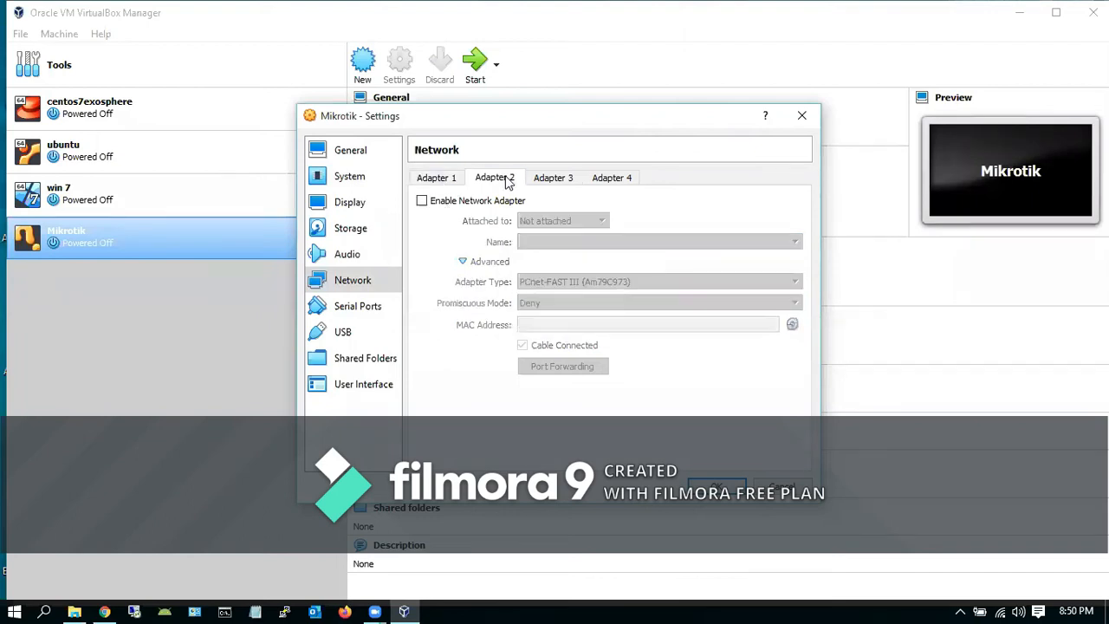
click(422, 201)
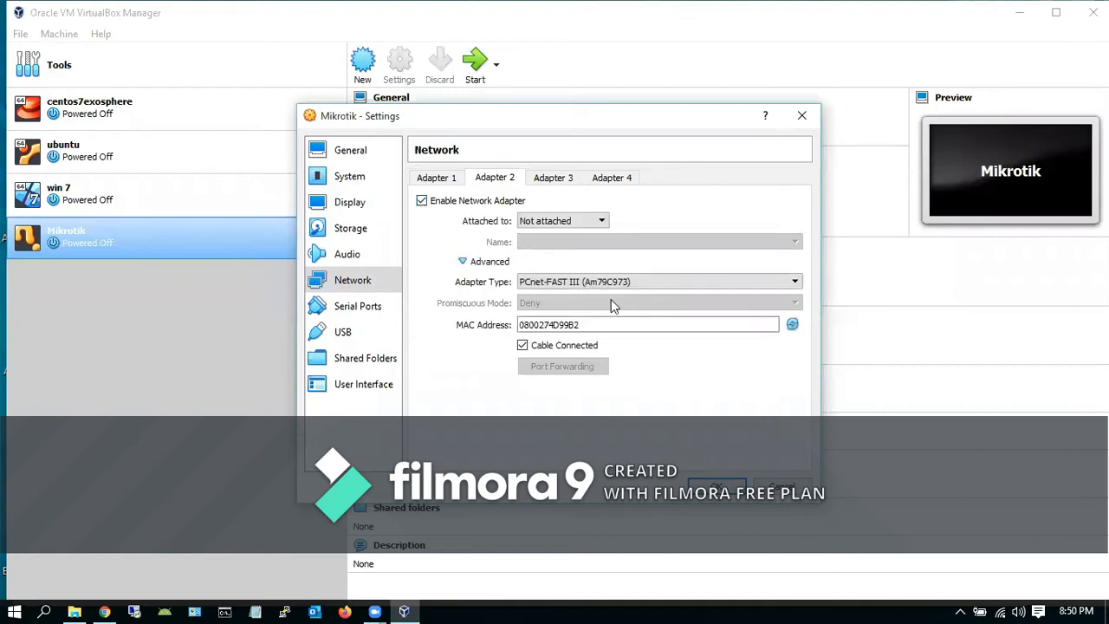
click(604, 224)
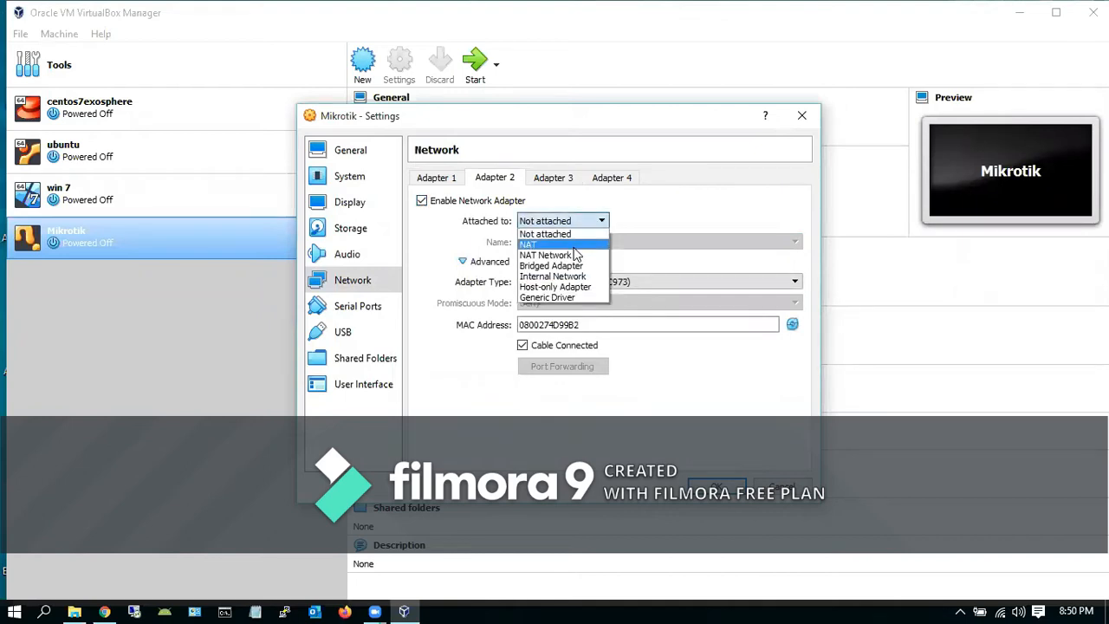
click(574, 246)
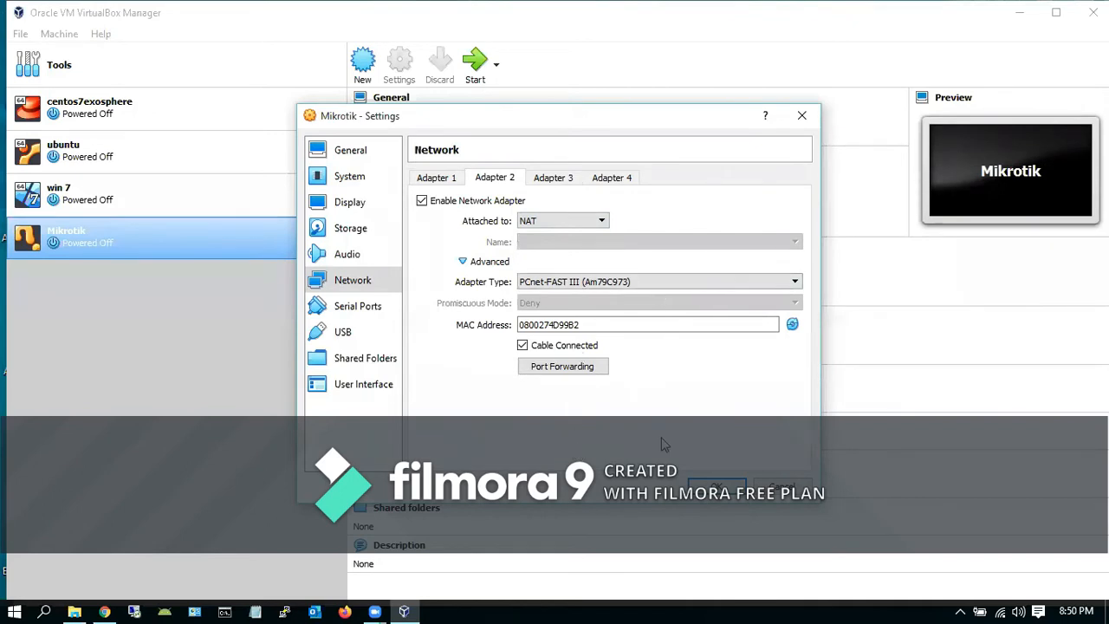
click(715, 486)
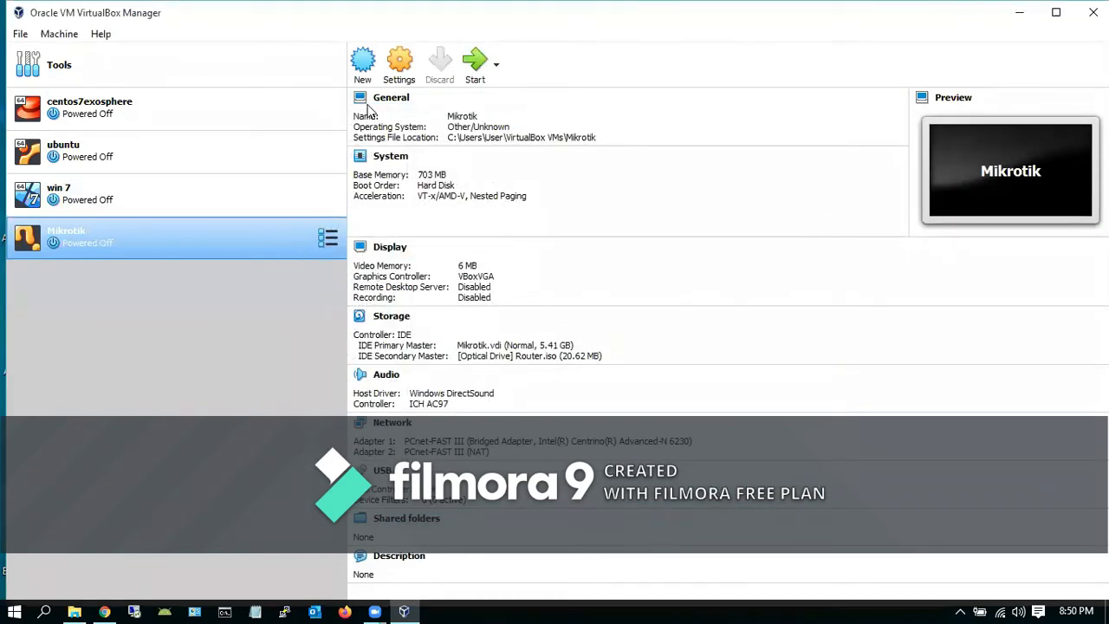
Start the Mikrotik VM and dismiss the keyboard auto-capture notice
click(473, 64)
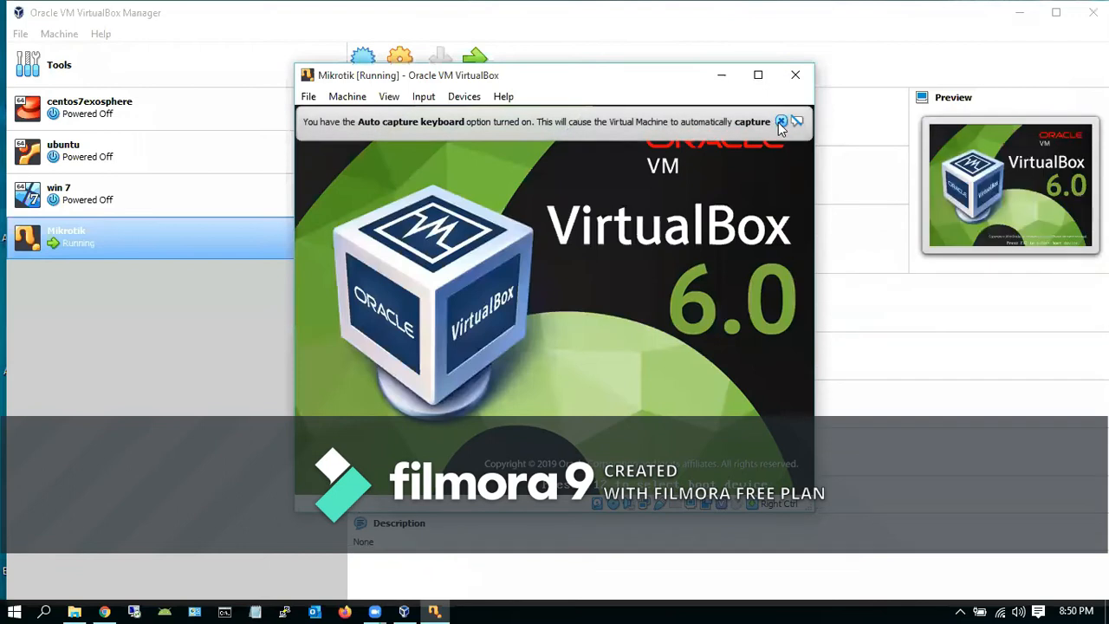
click(781, 122)
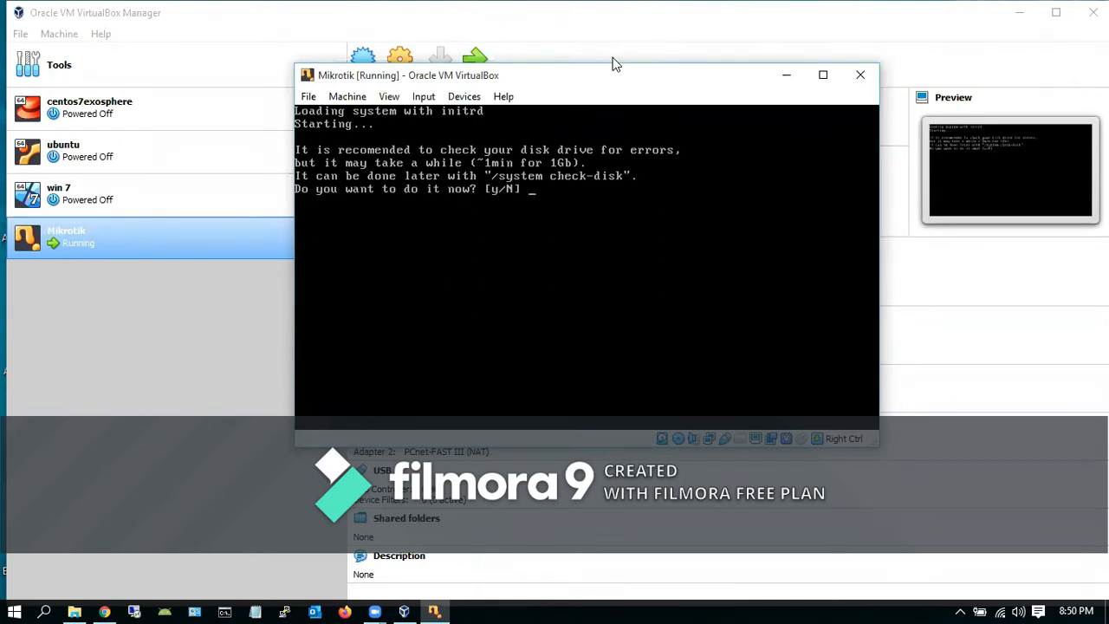
Answer y to the disk check, then log in as admin with an empty password
text(y)
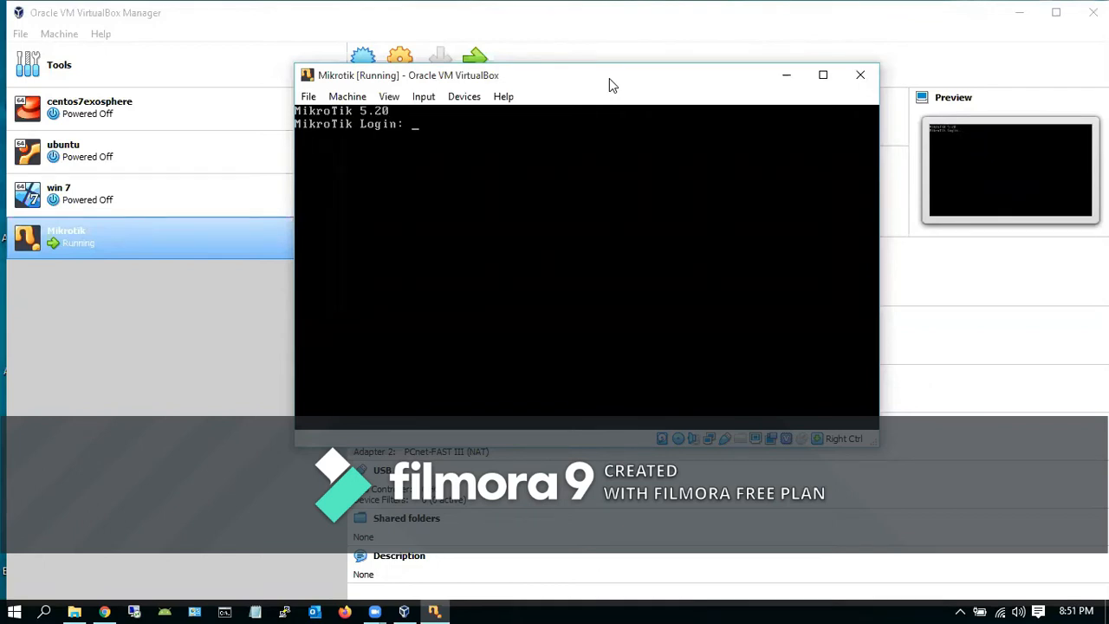
text(admin)
key(Return)
key(Return)
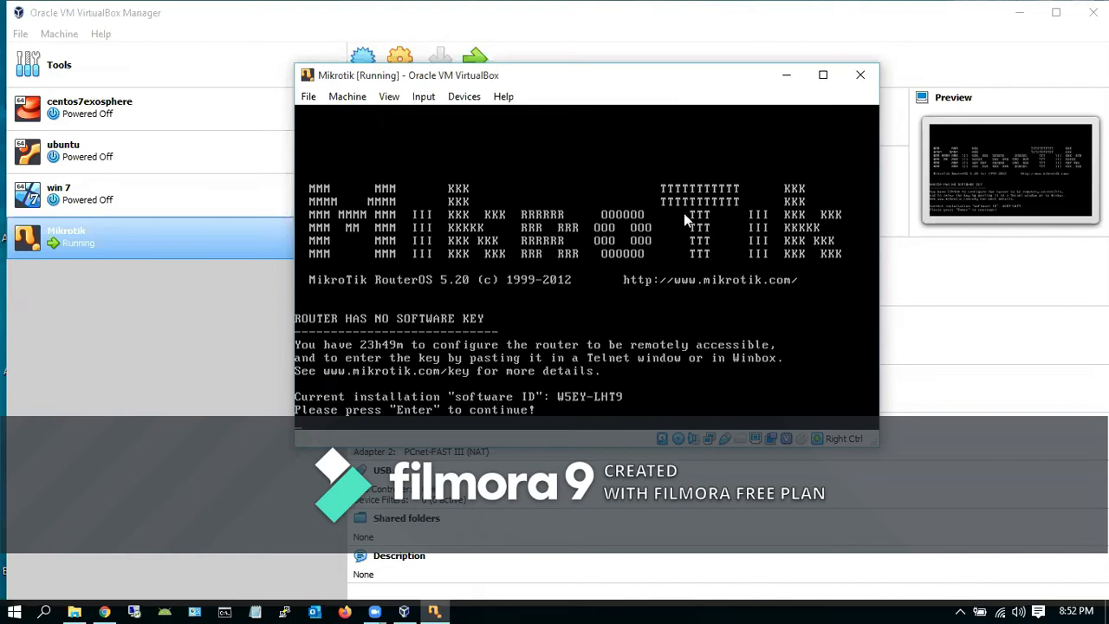
Continue past the no-software-key notice to reach the [admin@MikroTik] > prompt
key(Return)
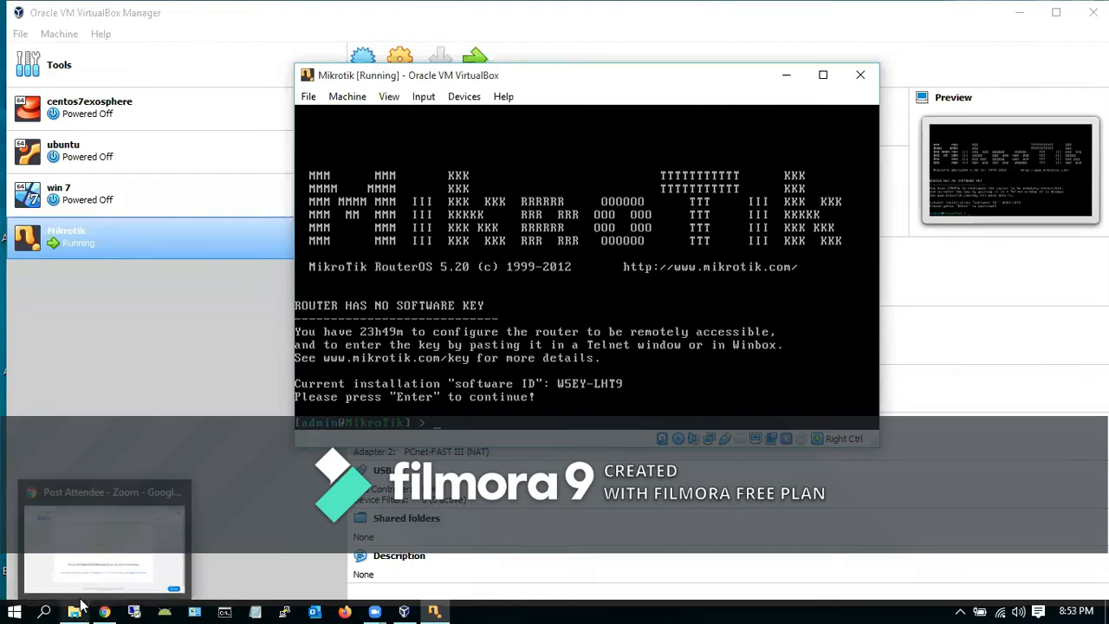
Copy the Router WinRAR archive from the master folder on Local Disk (D:)
click(104, 554)
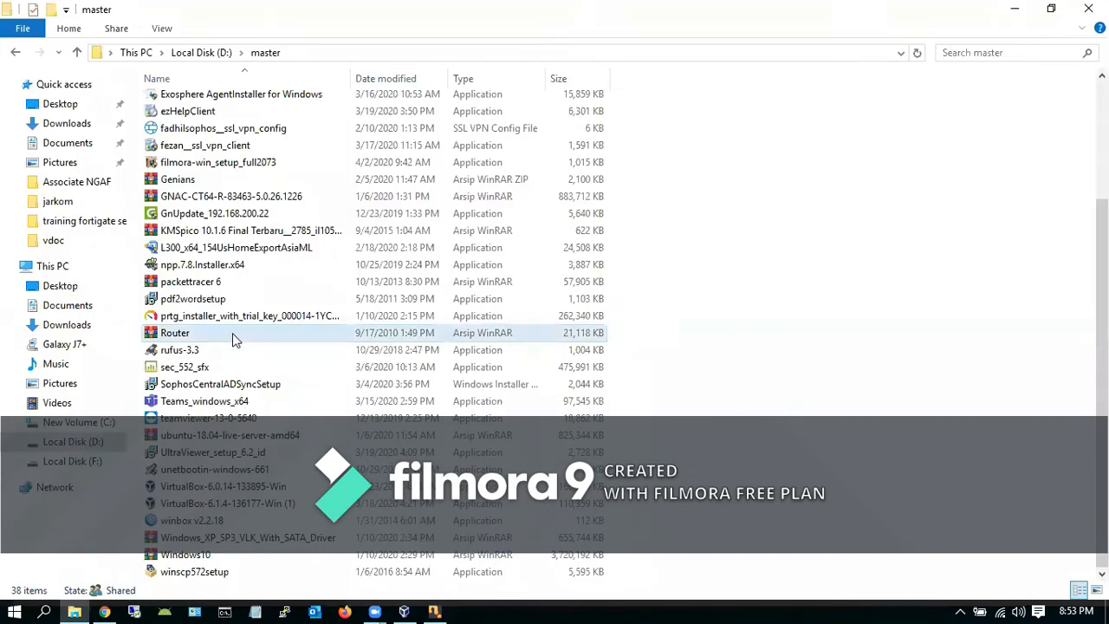
mouse_move(232, 334)
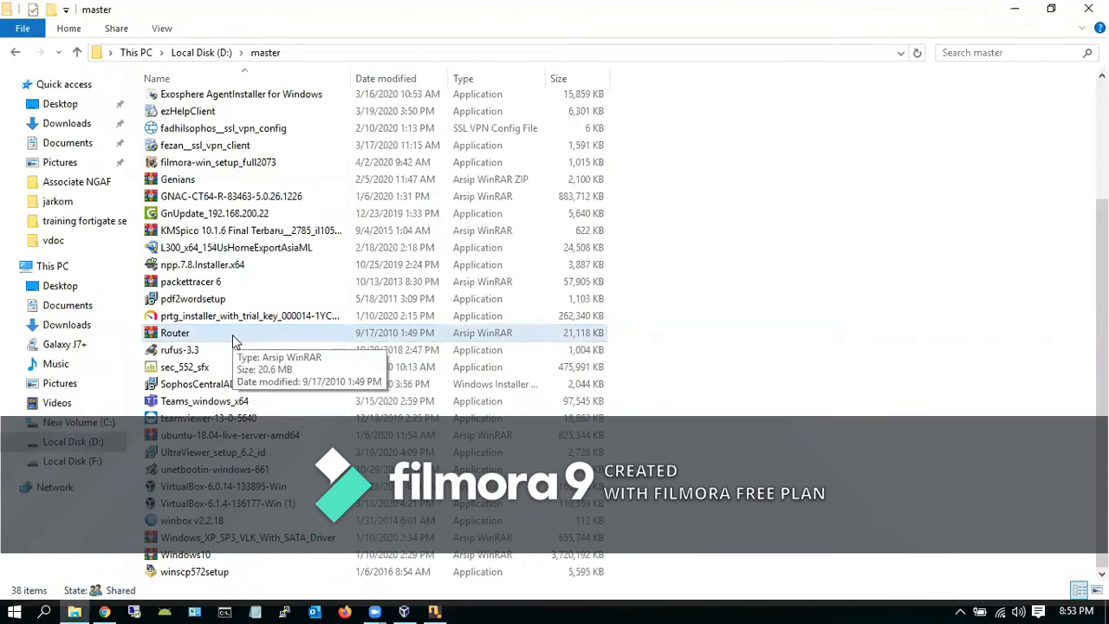
click(233, 334)
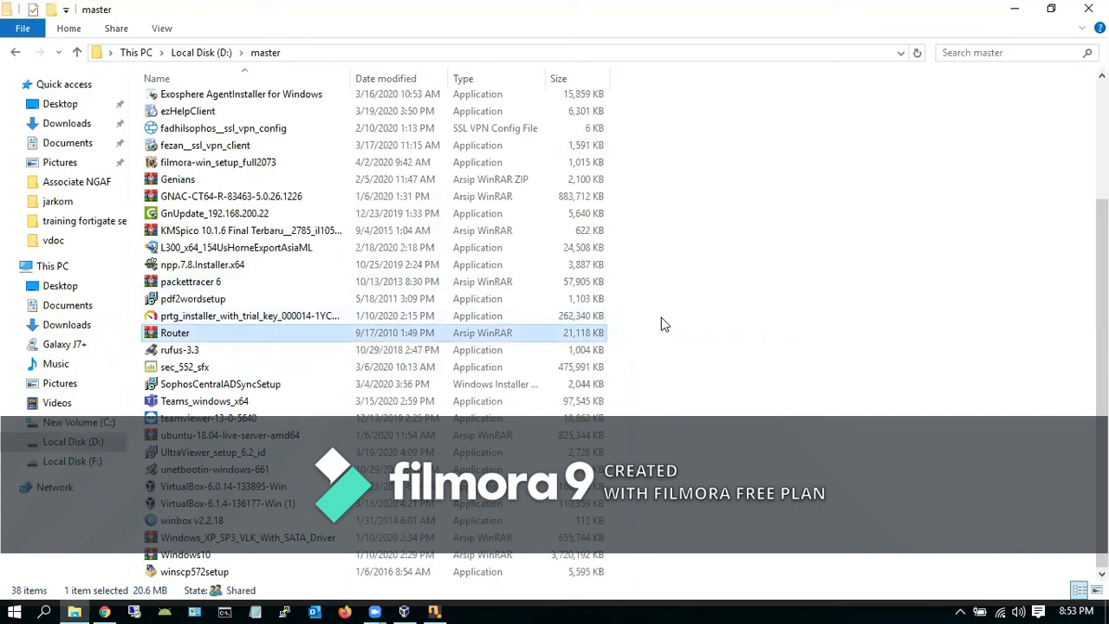
right_click(211, 335)
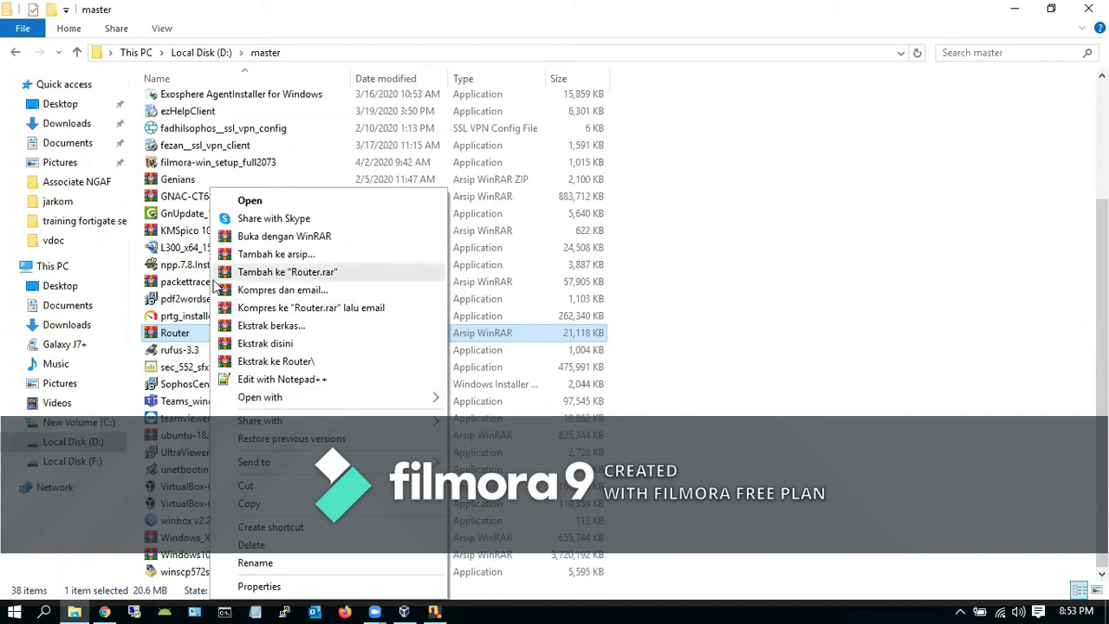
right_click(175, 338)
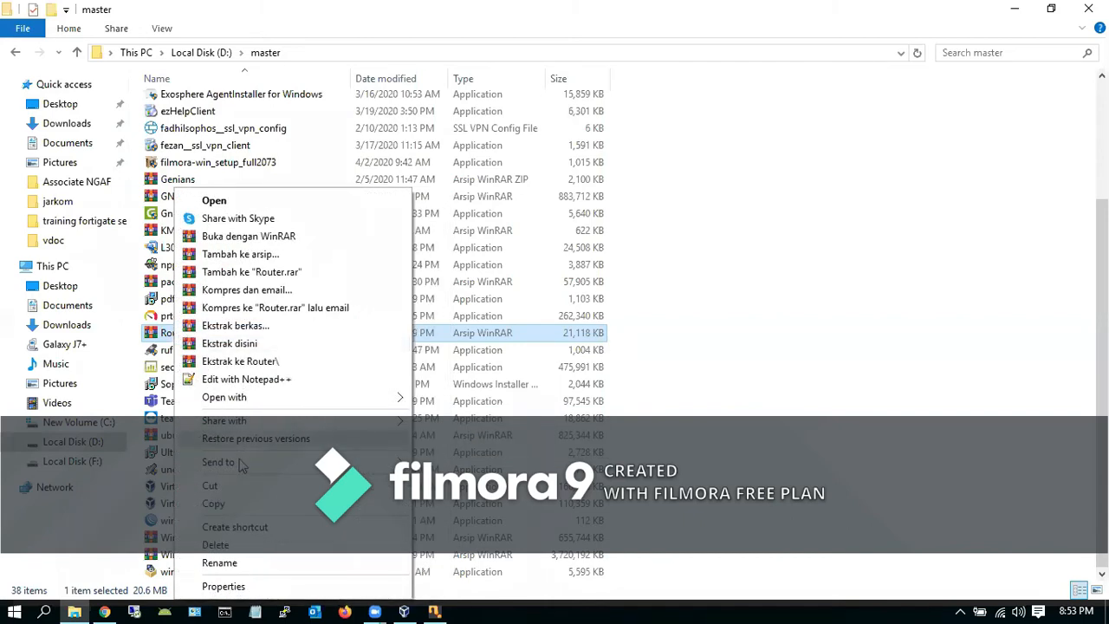
click(241, 506)
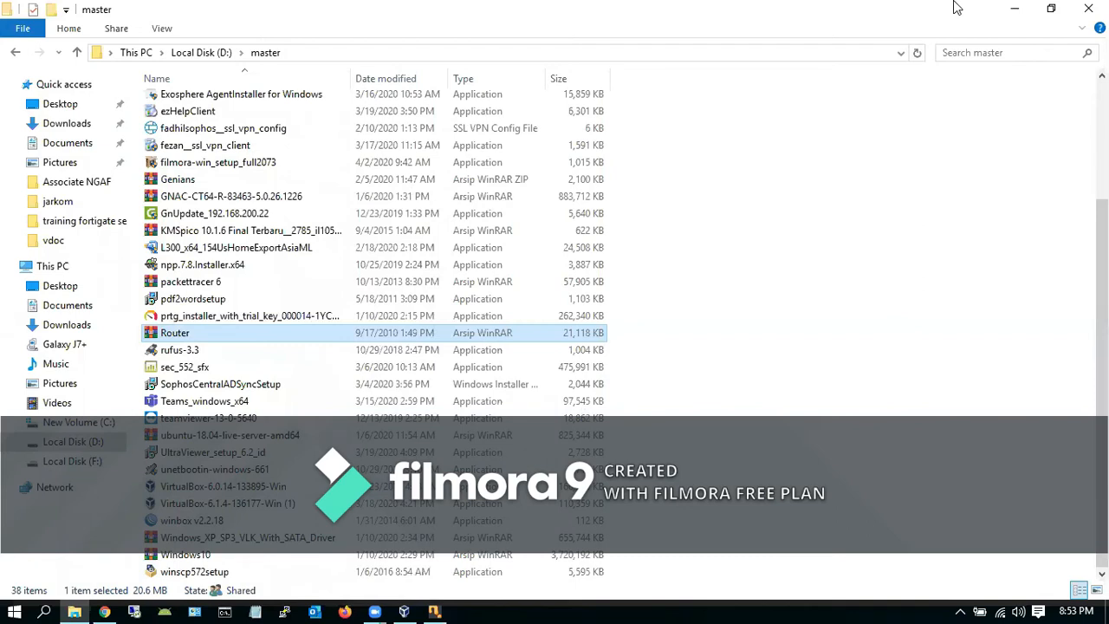
In the Zoom window's Open dialog, open the Router archive from D:\master
click(596, 36)
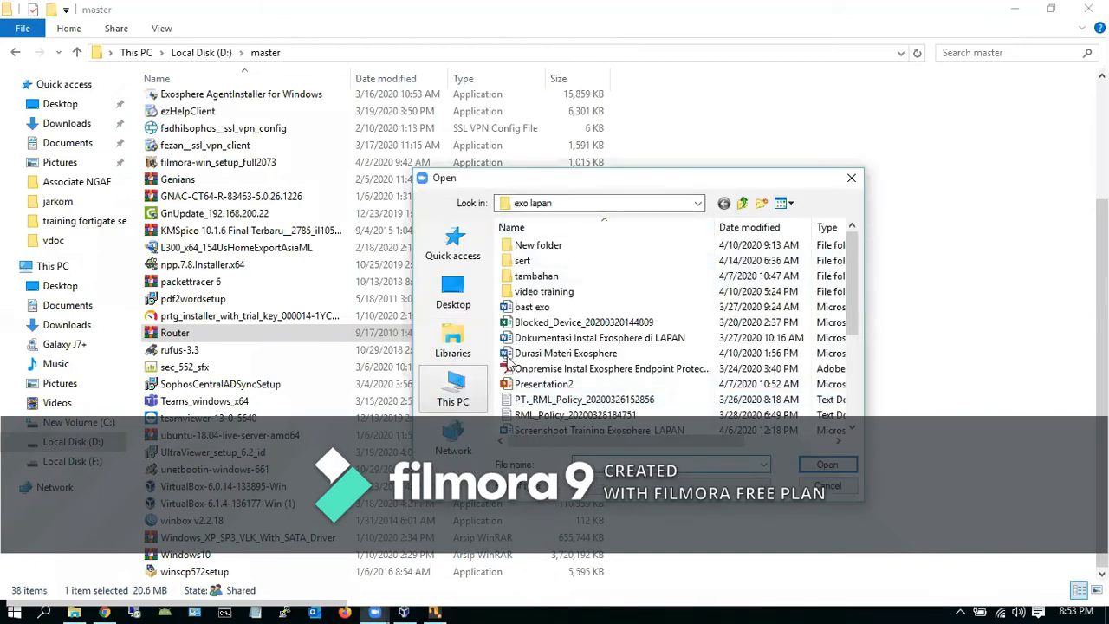
click(453, 387)
drag(856, 257, 843, 354)
double_click(602, 340)
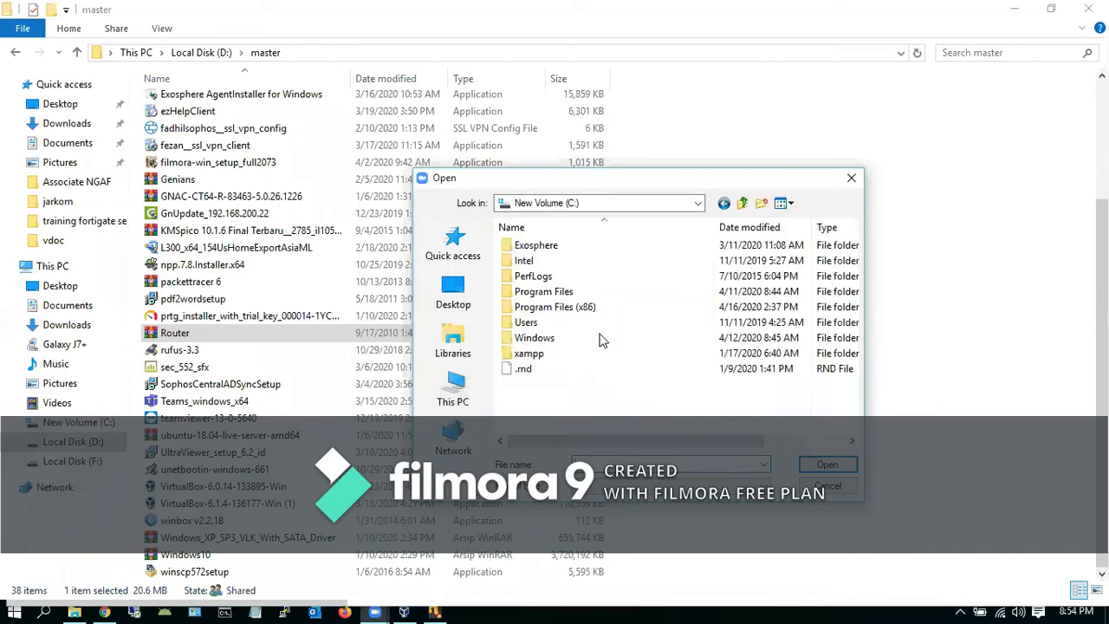
click(698, 212)
click(592, 398)
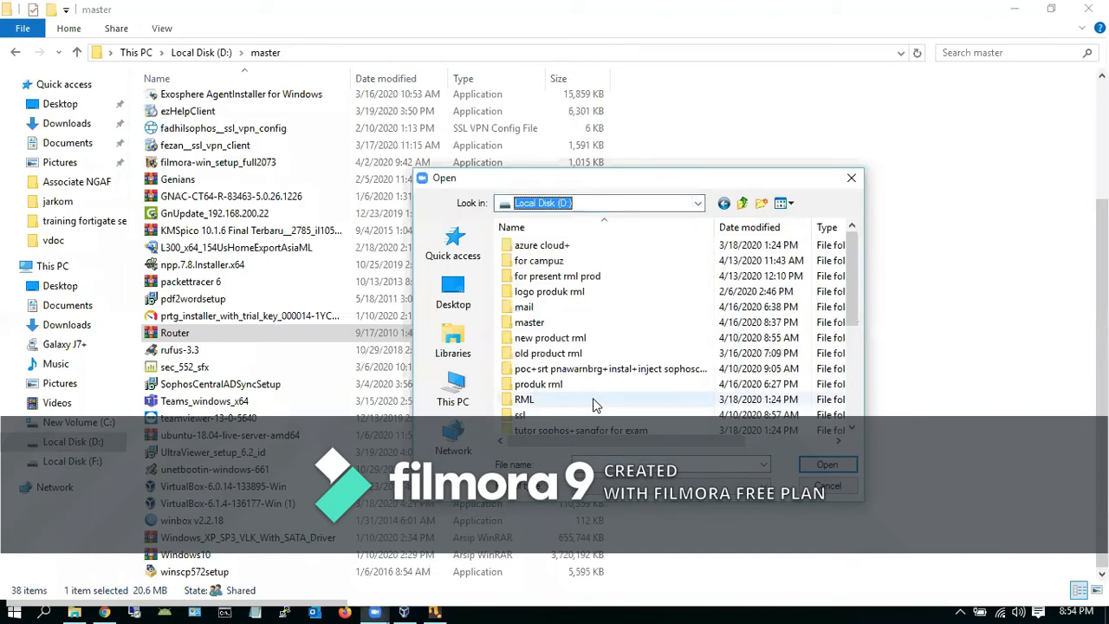
double_click(534, 324)
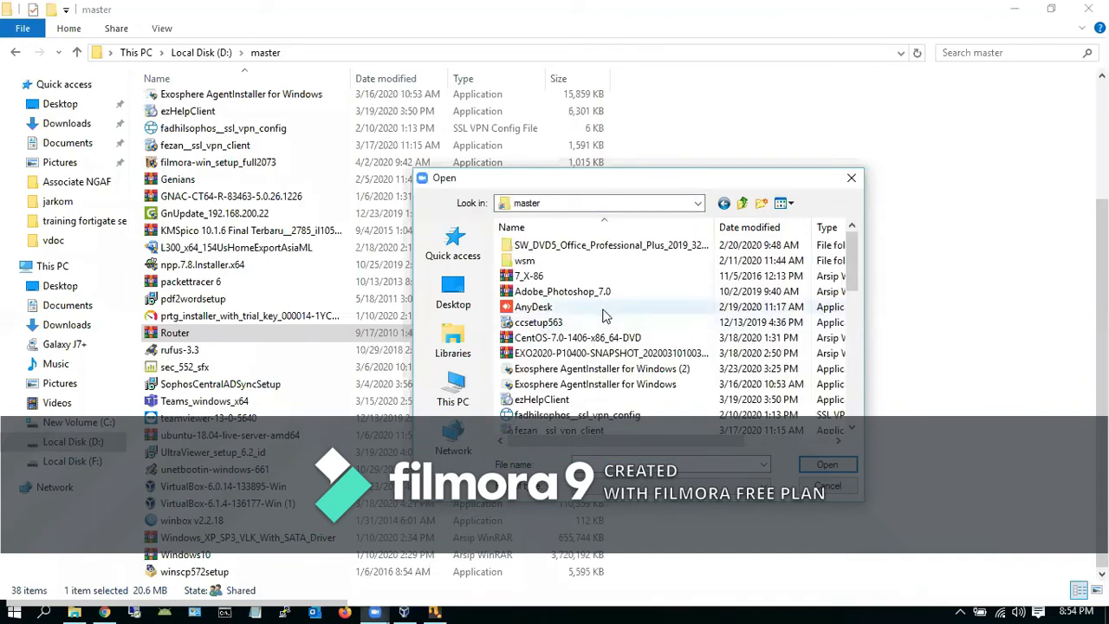
drag(853, 255, 855, 335)
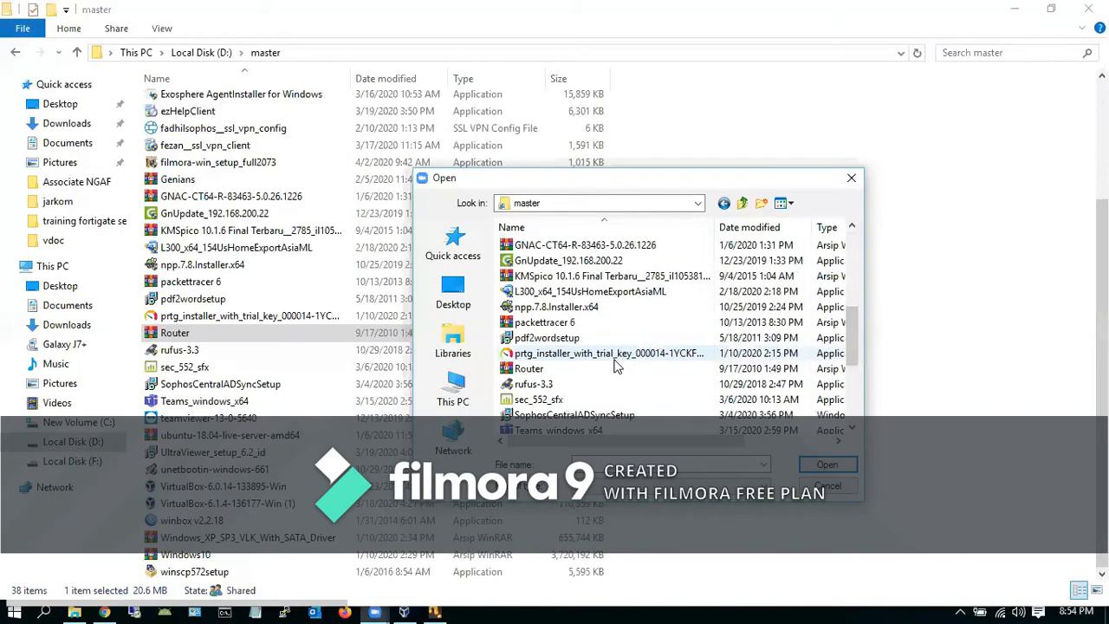
click(615, 368)
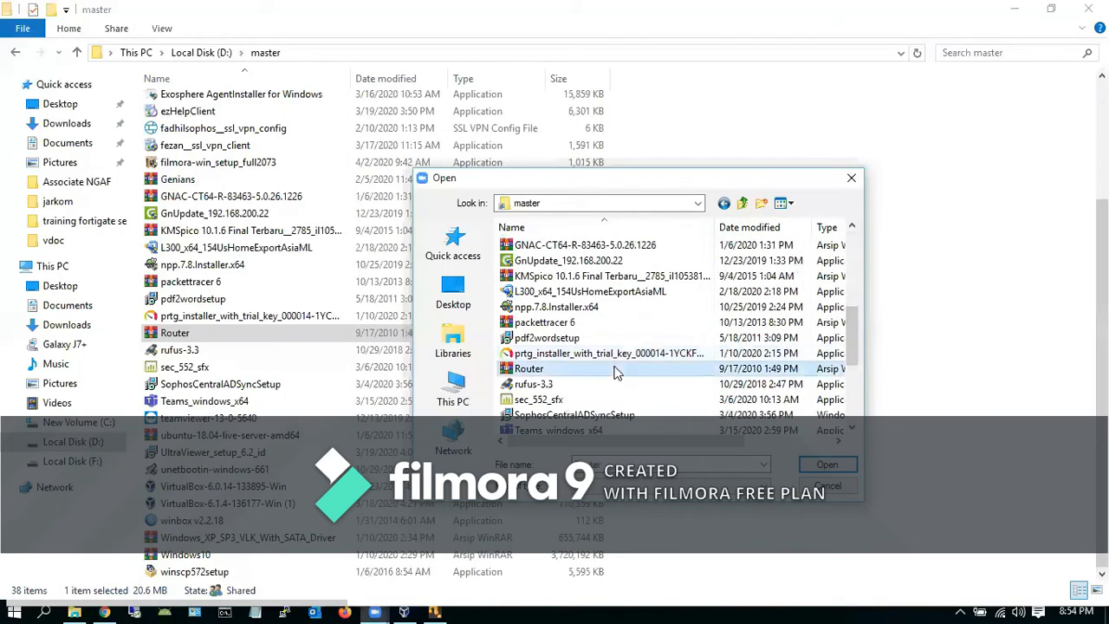
click(827, 466)
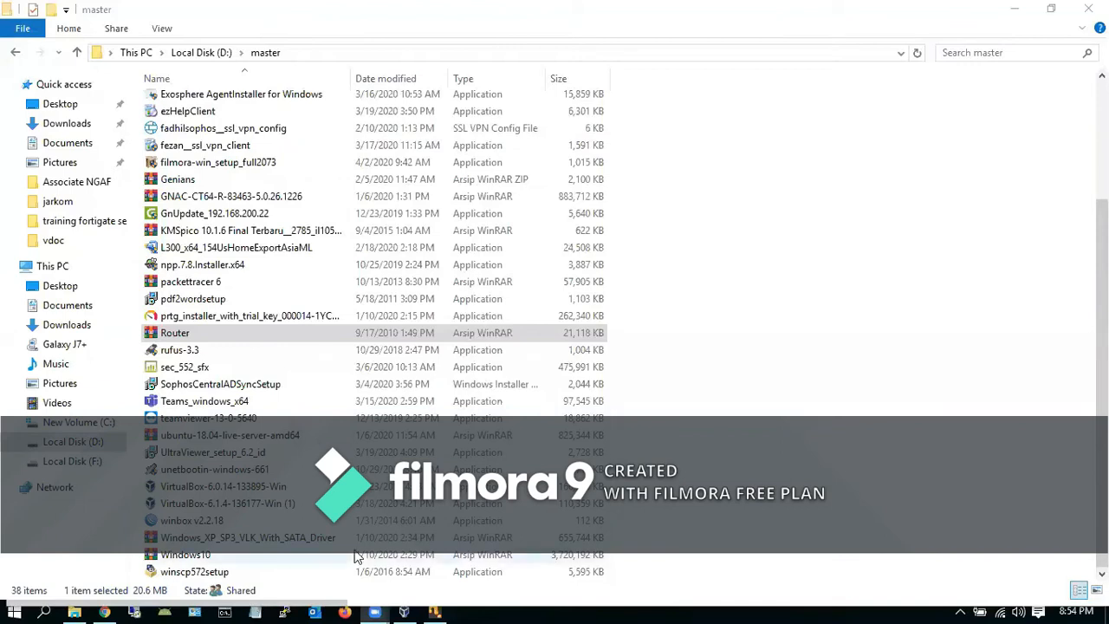
mouse_move(103, 603)
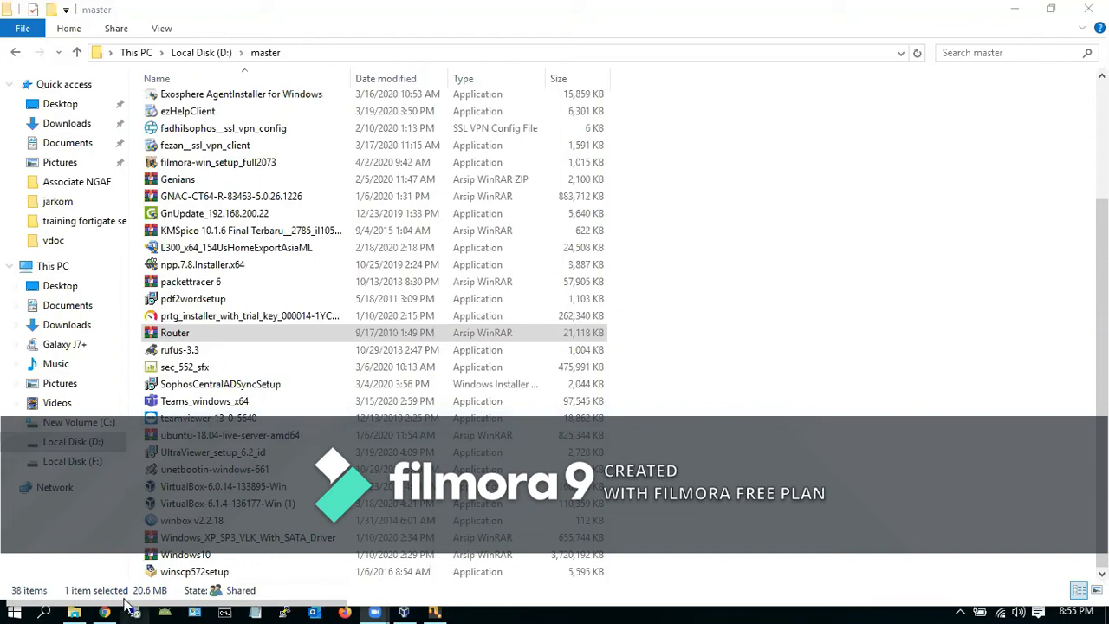
Launch Word, create a blank document and paste the File Explorer screenshot into it
click(44, 611)
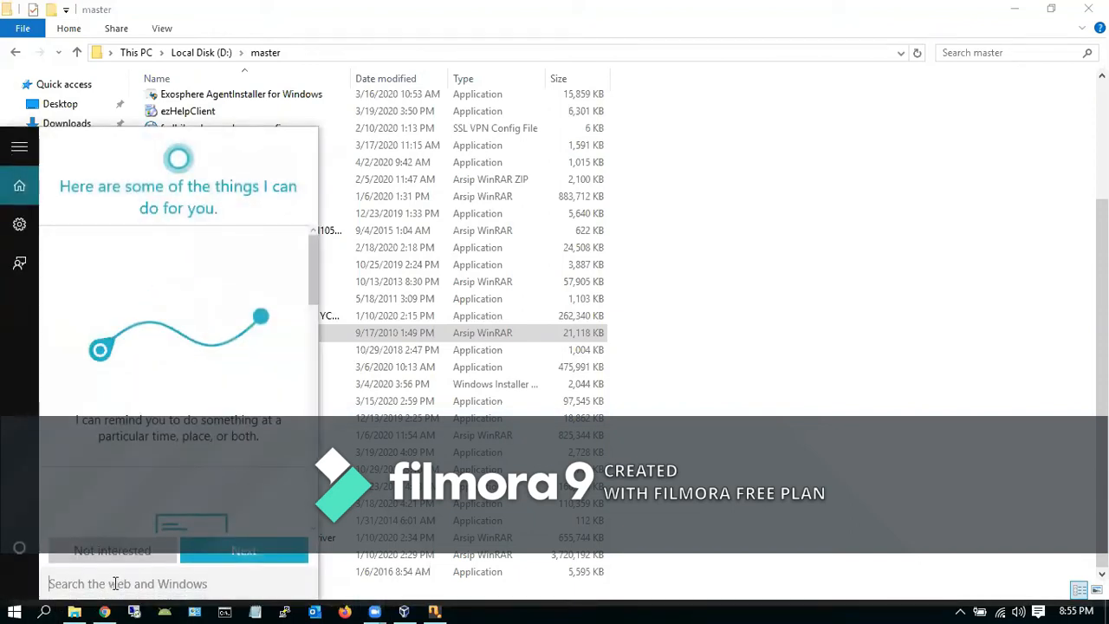
text(word)
key(Return)
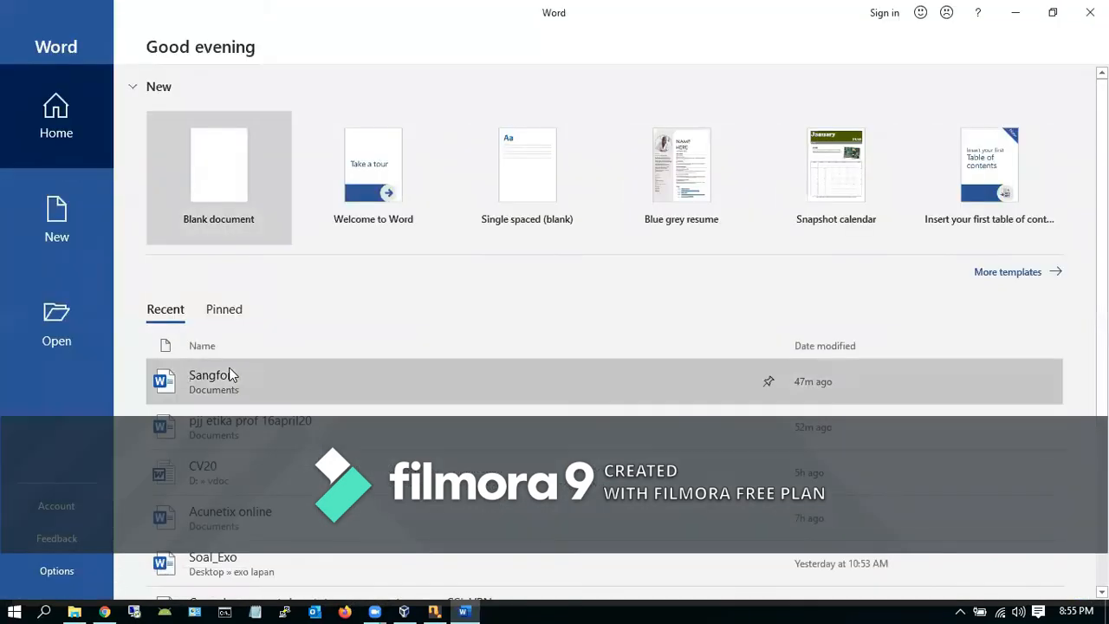
click(223, 206)
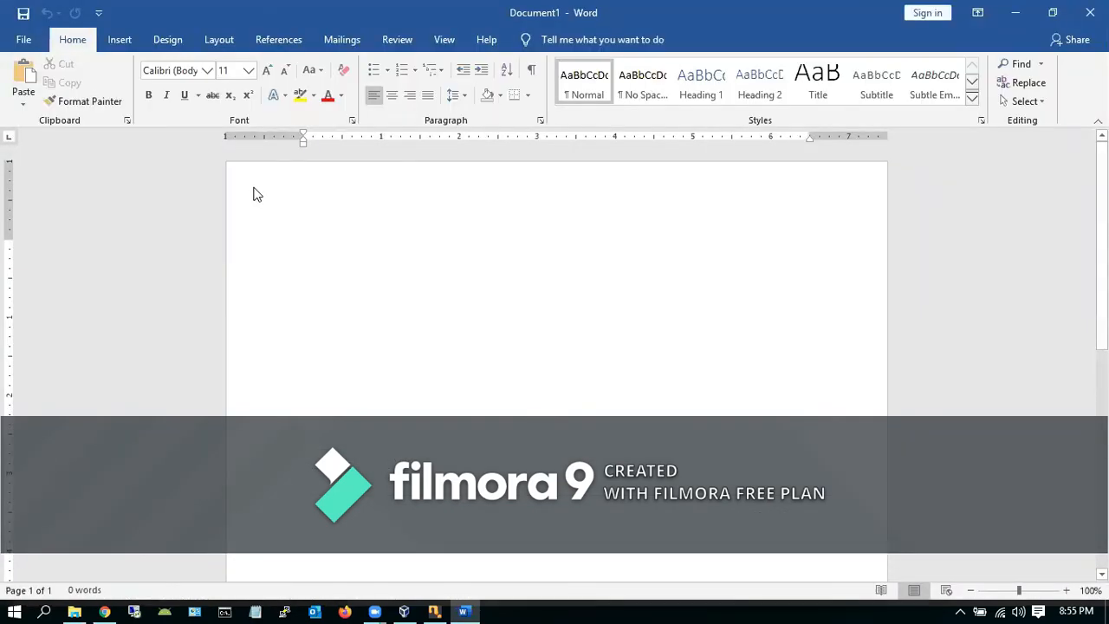
key(ctrl+v)
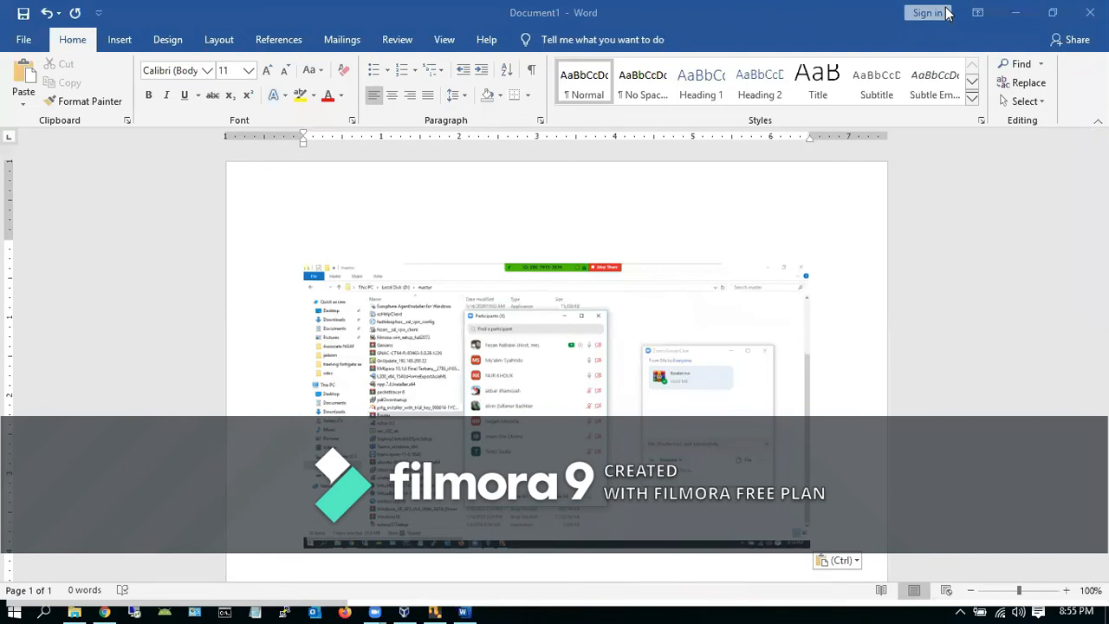
click(24, 15)
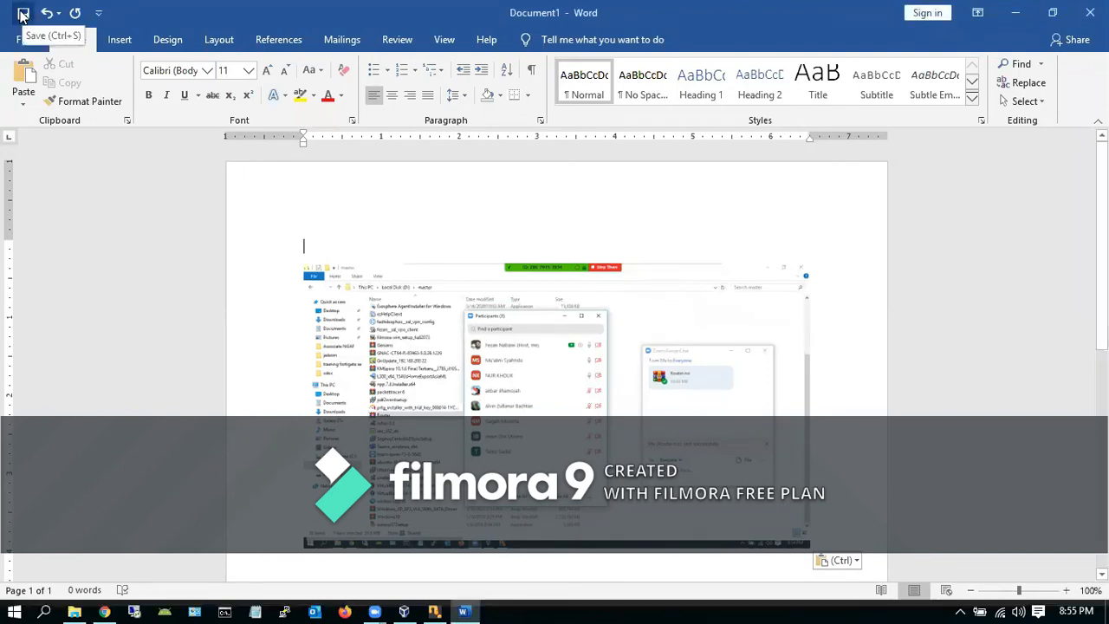
Save the document as 'pjj jarkom unu' in Documents
click(24, 15)
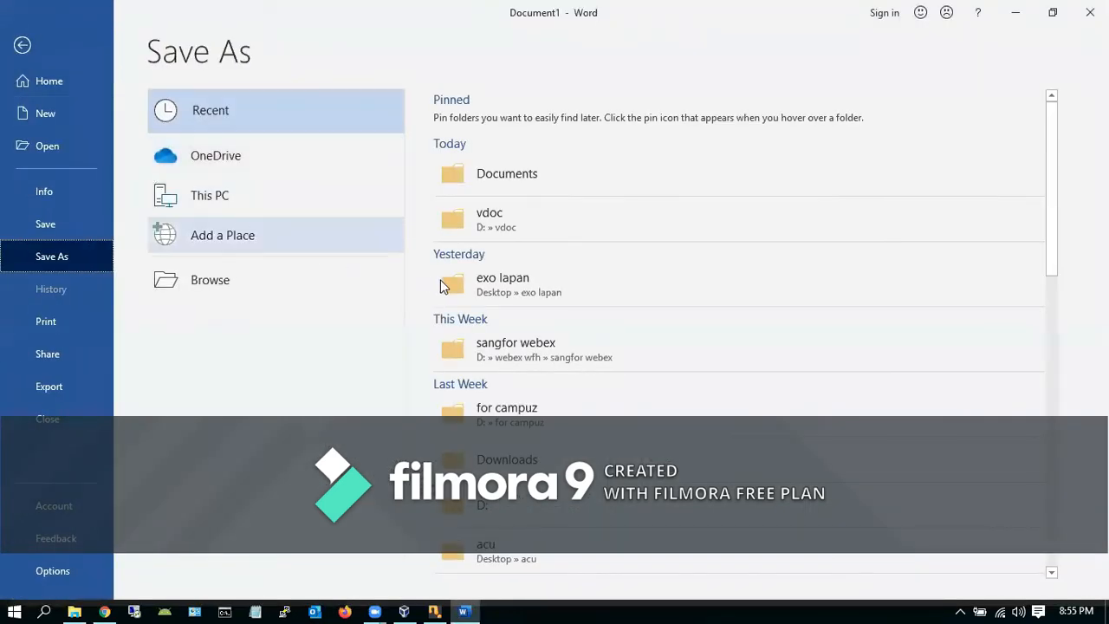
click(581, 188)
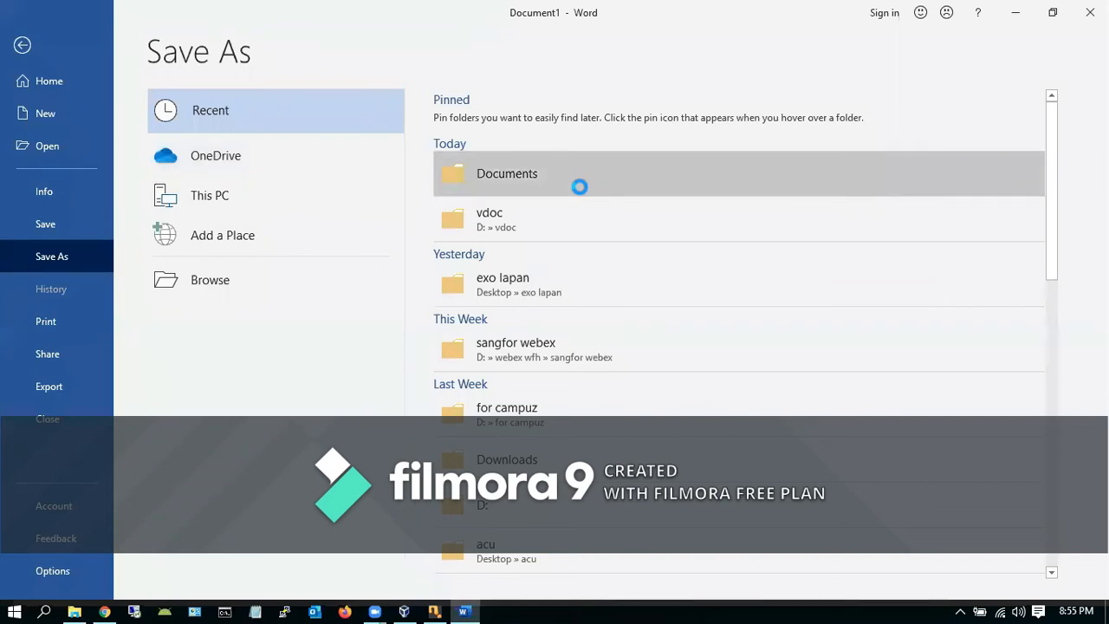
text(pjj)
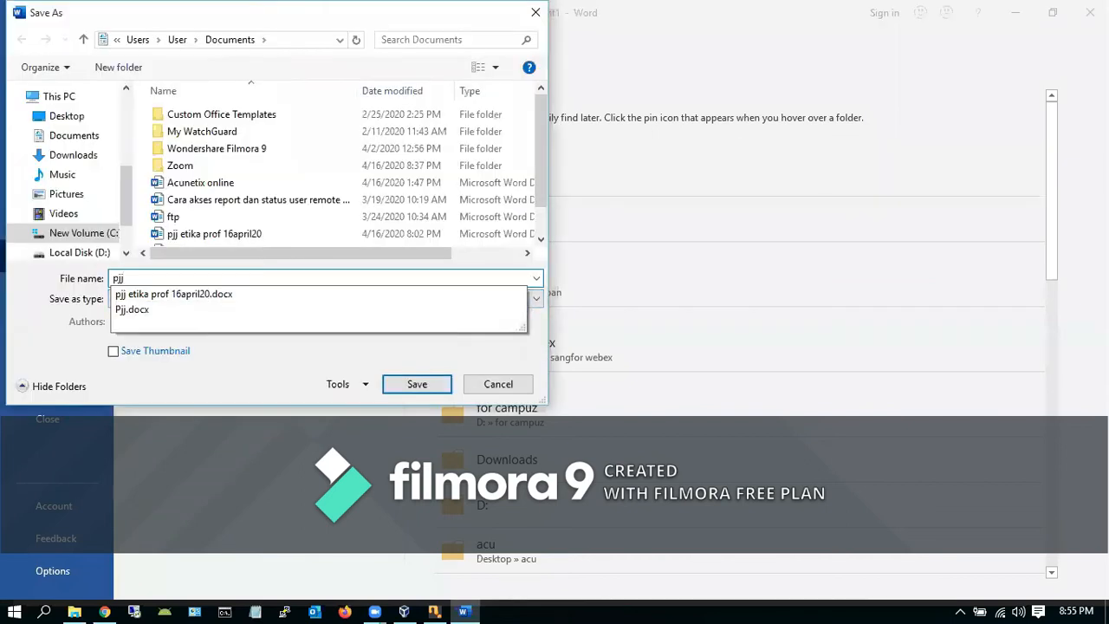
text( jarkom unu)
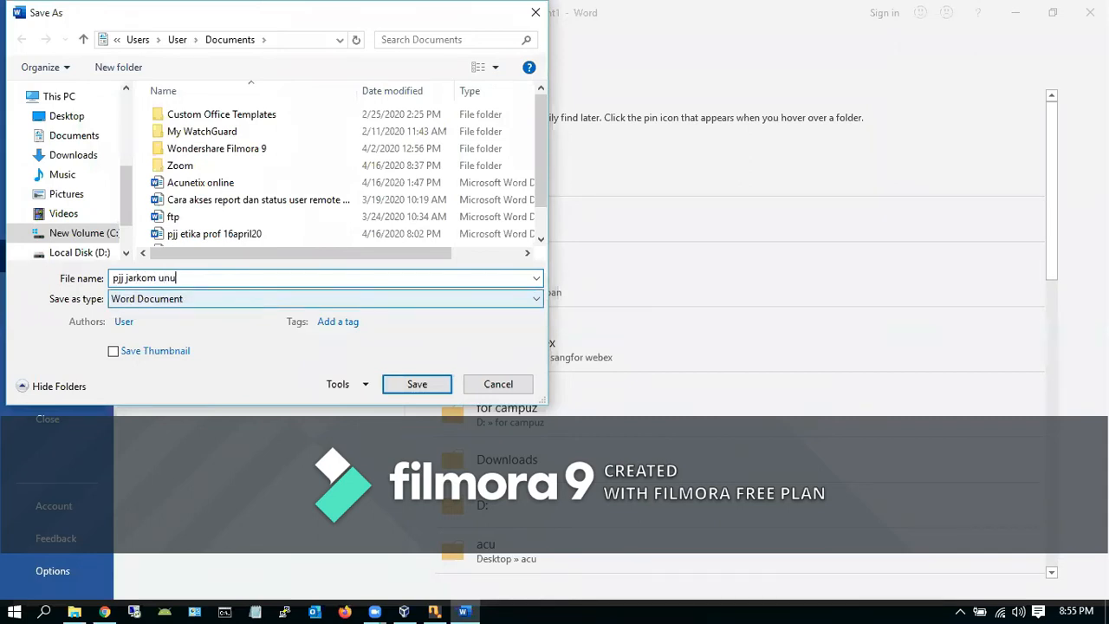
click(417, 385)
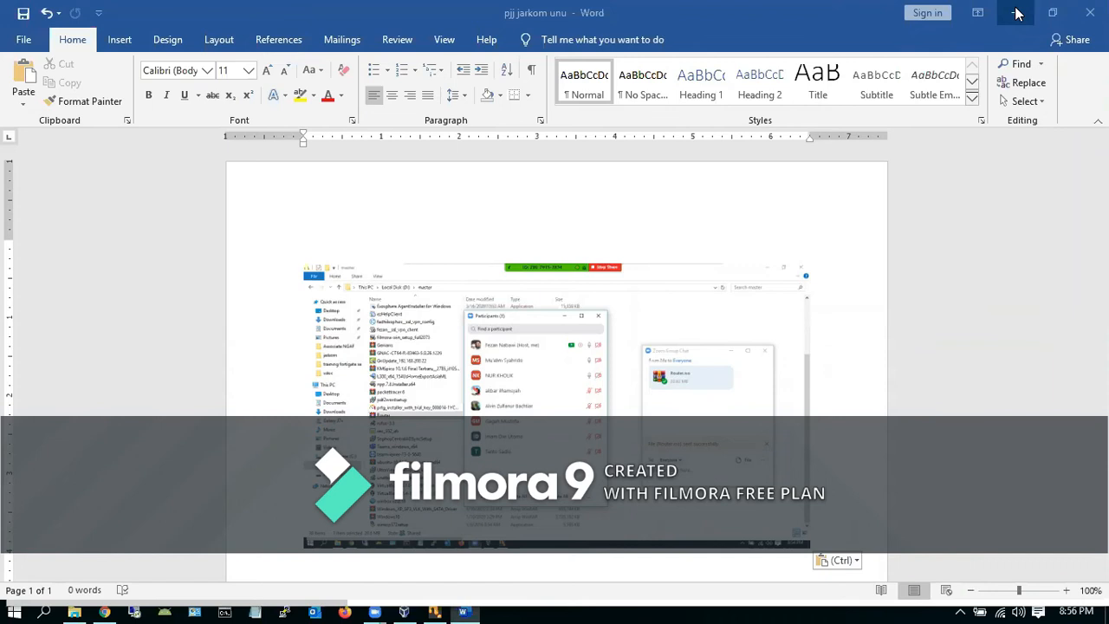
Minimize Word, browse Local Disk (F:), then return to VirtualBox Manager
click(1017, 10)
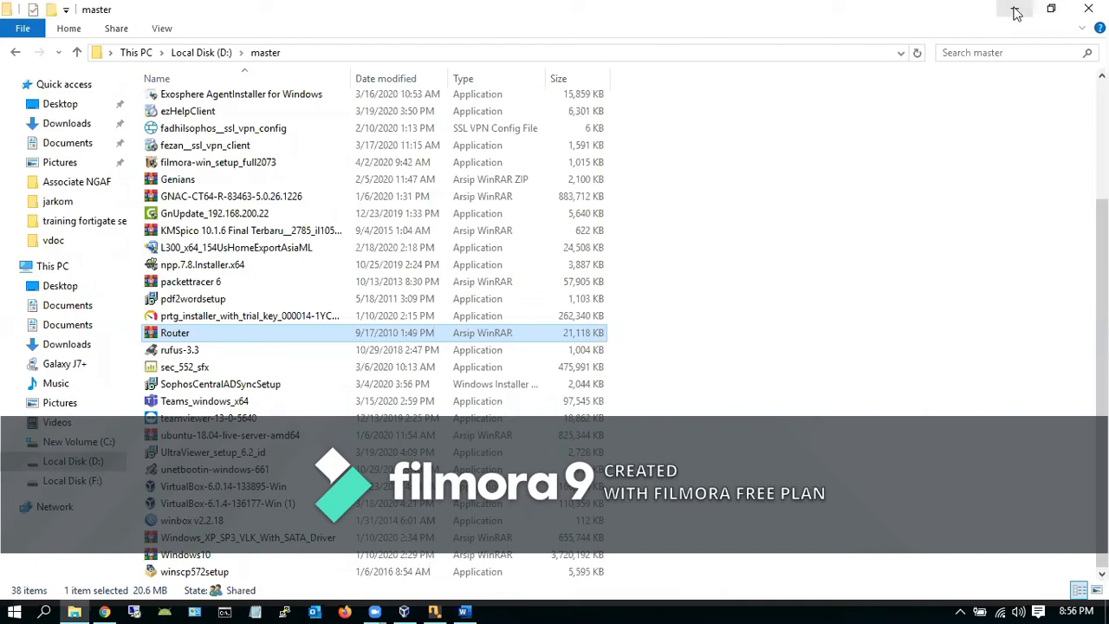
click(83, 484)
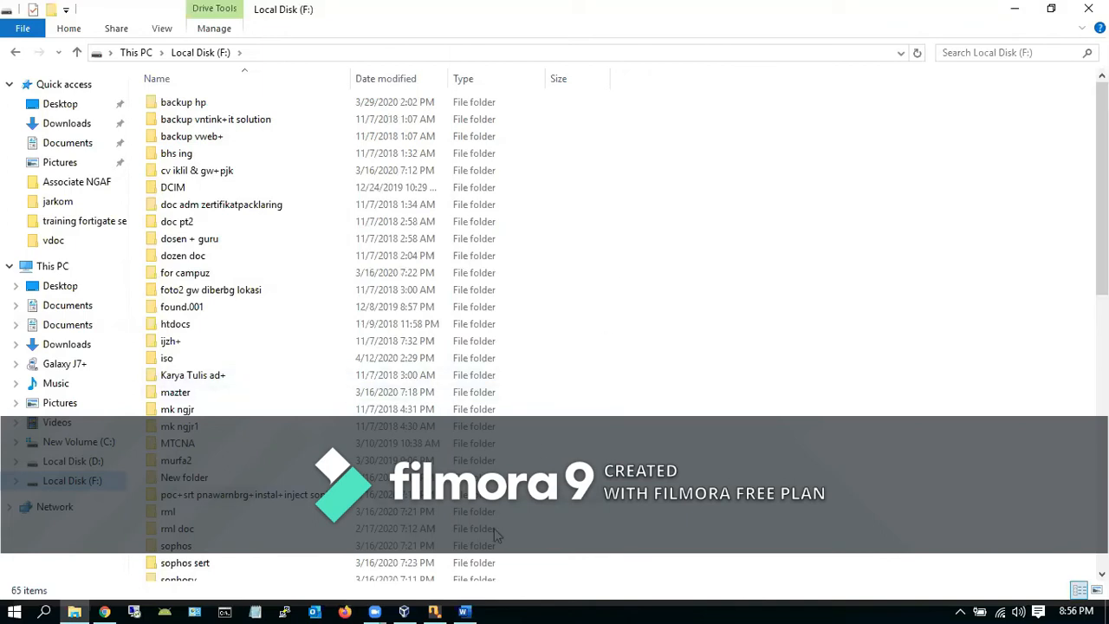
click(405, 611)
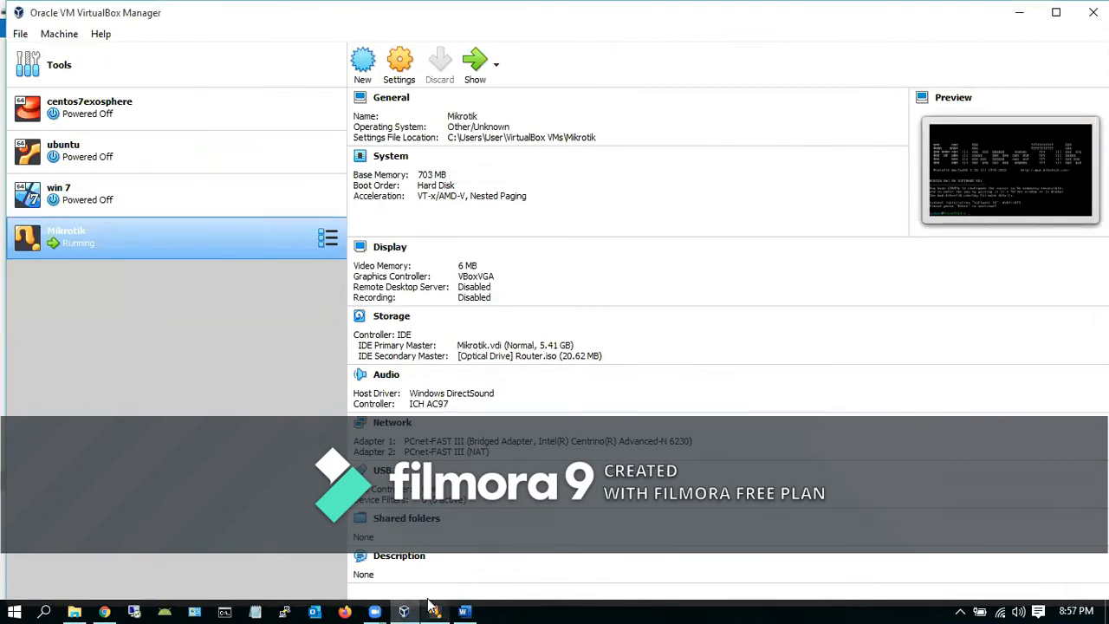
Bring the running Mikrotik VM's console window back to the front
mouse_move(428, 602)
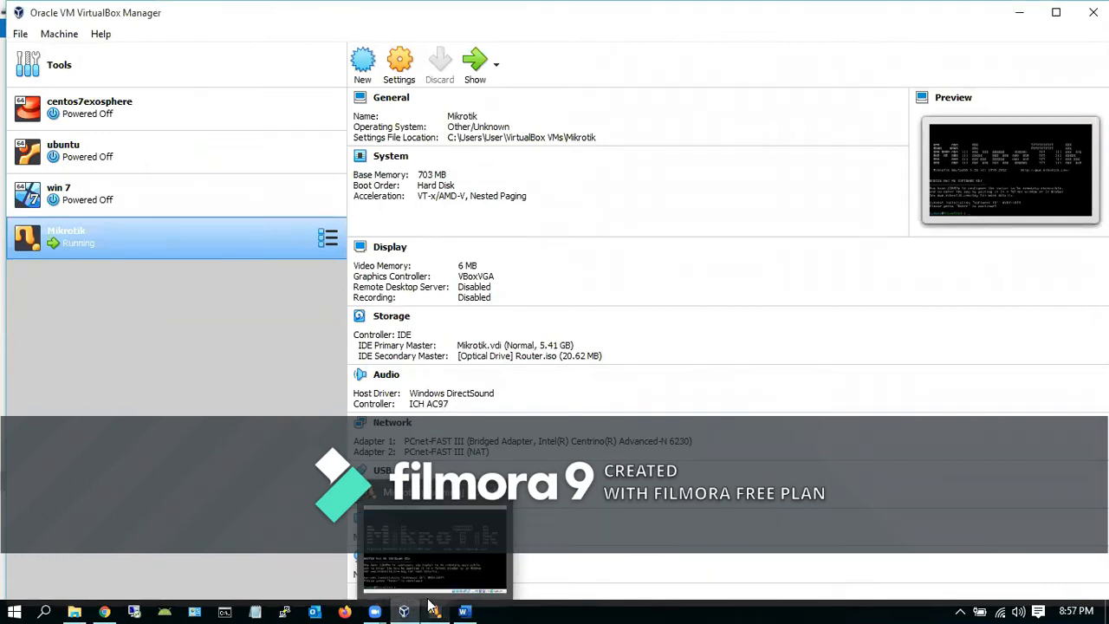
click(431, 606)
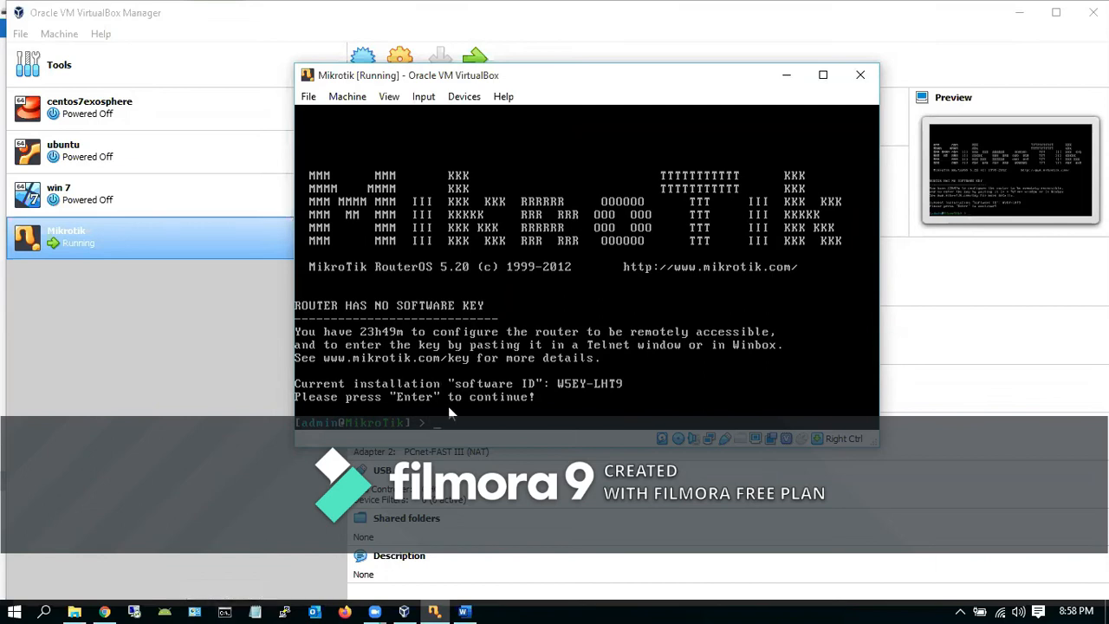
List the router's IP addresses (none yet) and its two interfaces, ether1 and ether2
text(ip address print)
key(Return)
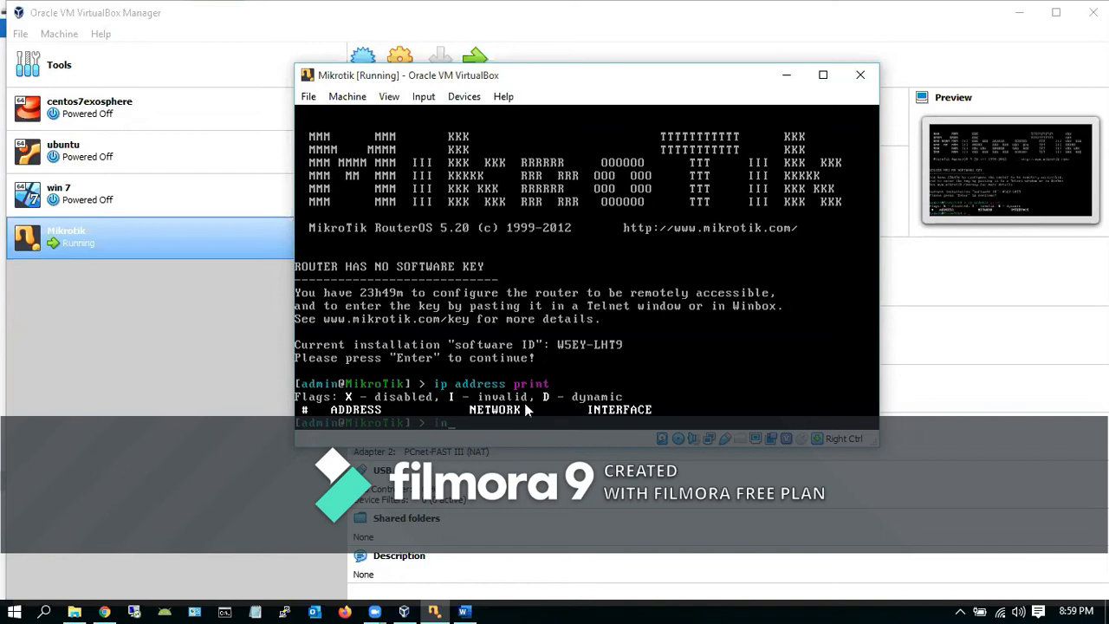
text(rface print)
key(Return)
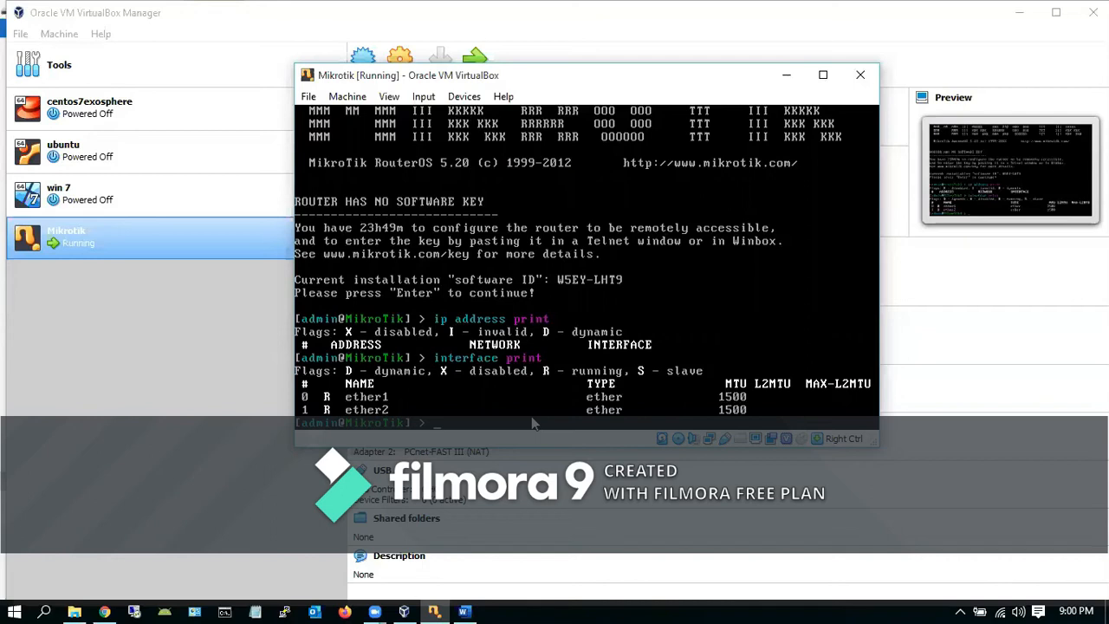
text(set 0 name)
In the interface menu, rename interface 0 to Local and interface 1 to Public
key(BackSpace)
key(BackSpace)
key(BackSpace)
key(BackSpace)
key(BackSpace)
key(BackSpace)
key(BackSpace)
key(BackSpace)
key(BackSpace)
text(interface)
key(Return)
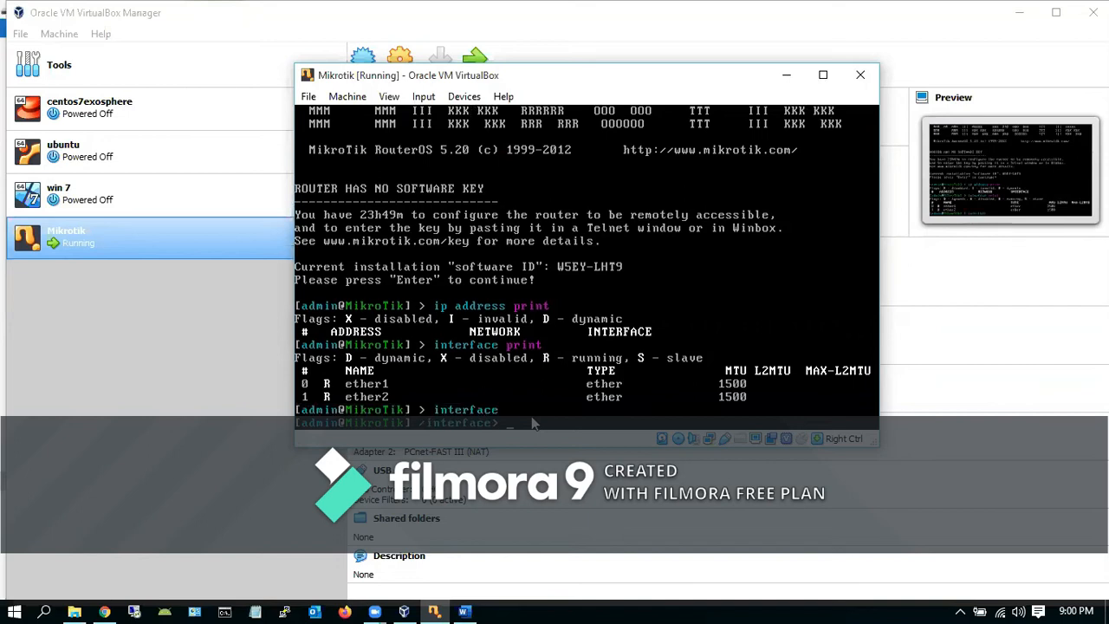
text(set)
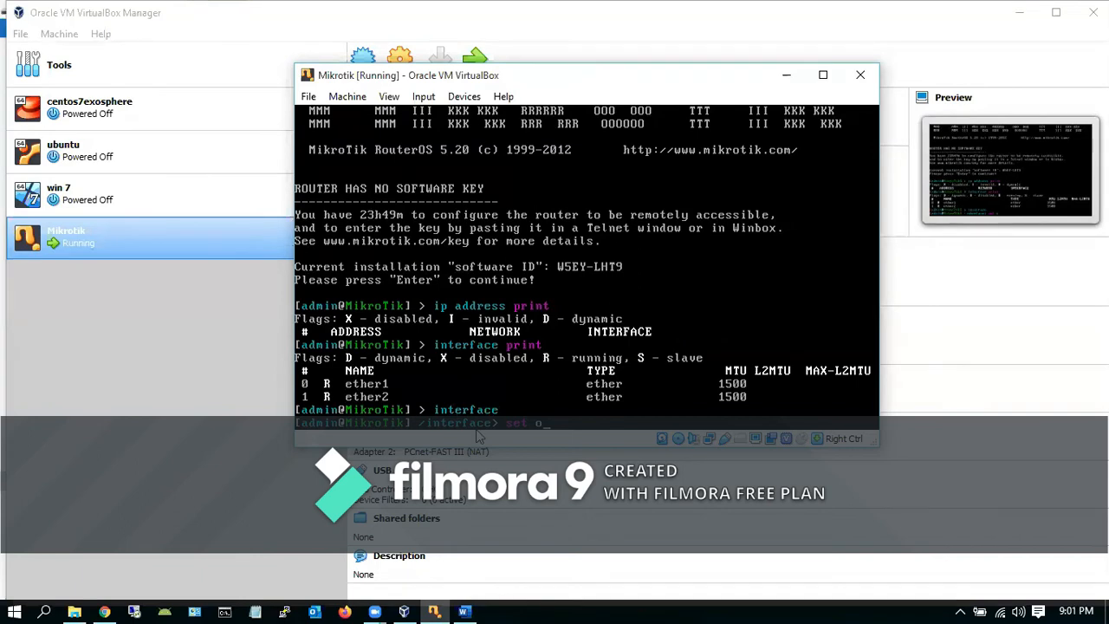
text(0 name=Local)
key(Return)
key(Up)
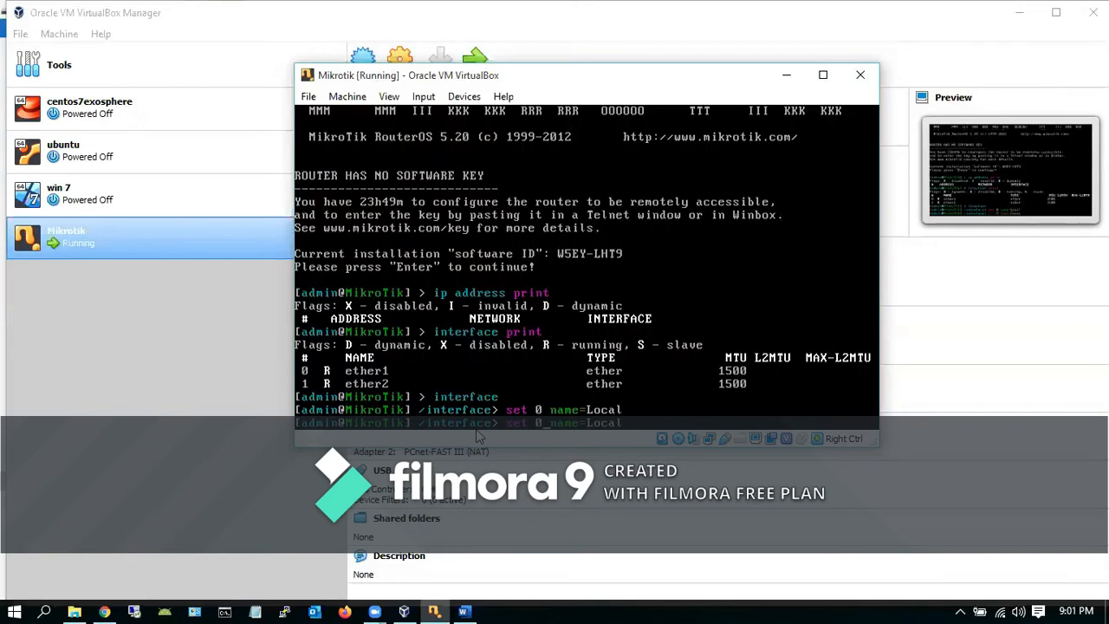
key(BackSpace)
text(1)
key(BackSpace)
key(BackSpace)
key(BackSpace)
key(BackSpace)
text(Publ)
key(Return)
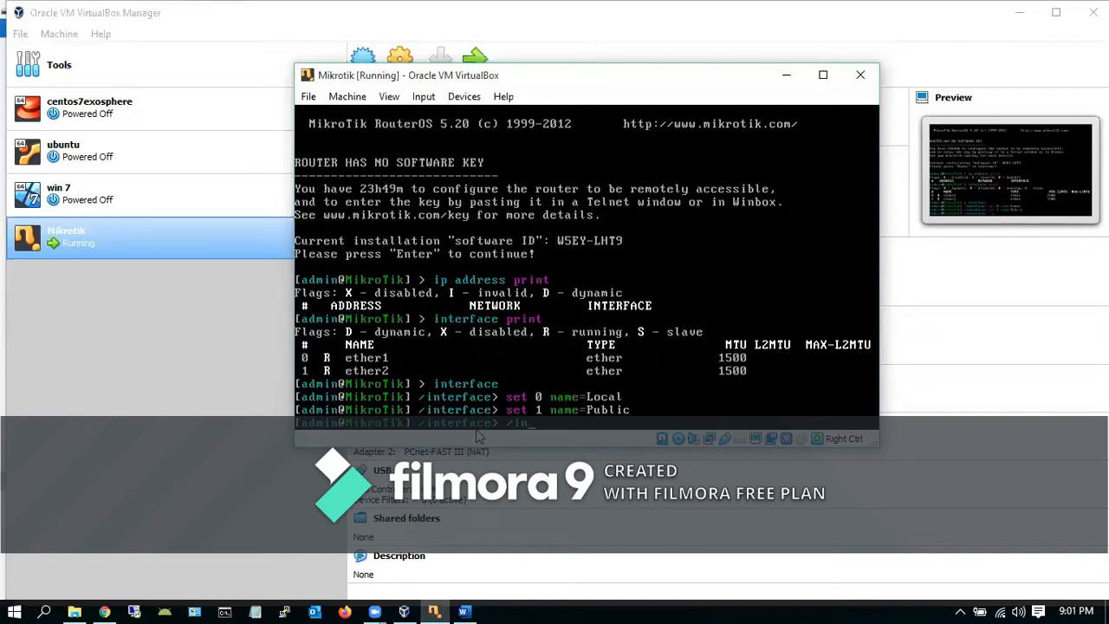
Print the interface list to confirm the Local and Public names, then start an ip address command
text(terface print)
key(Return)
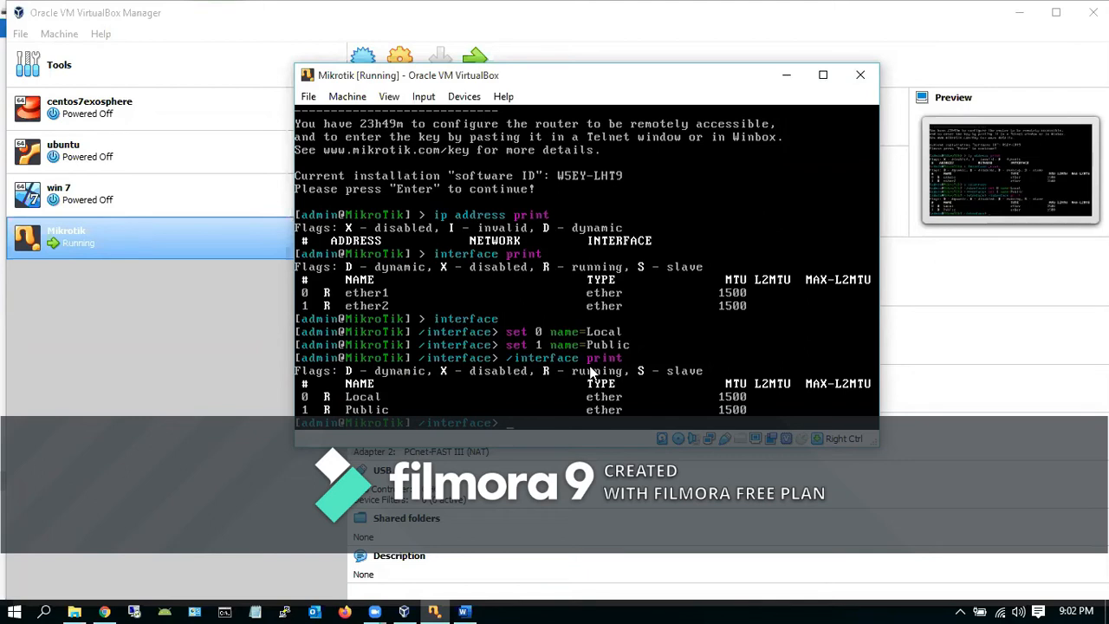
text(ip address)
Try running ip address, then try exit and quit to leave the interface submenu
key(Return)
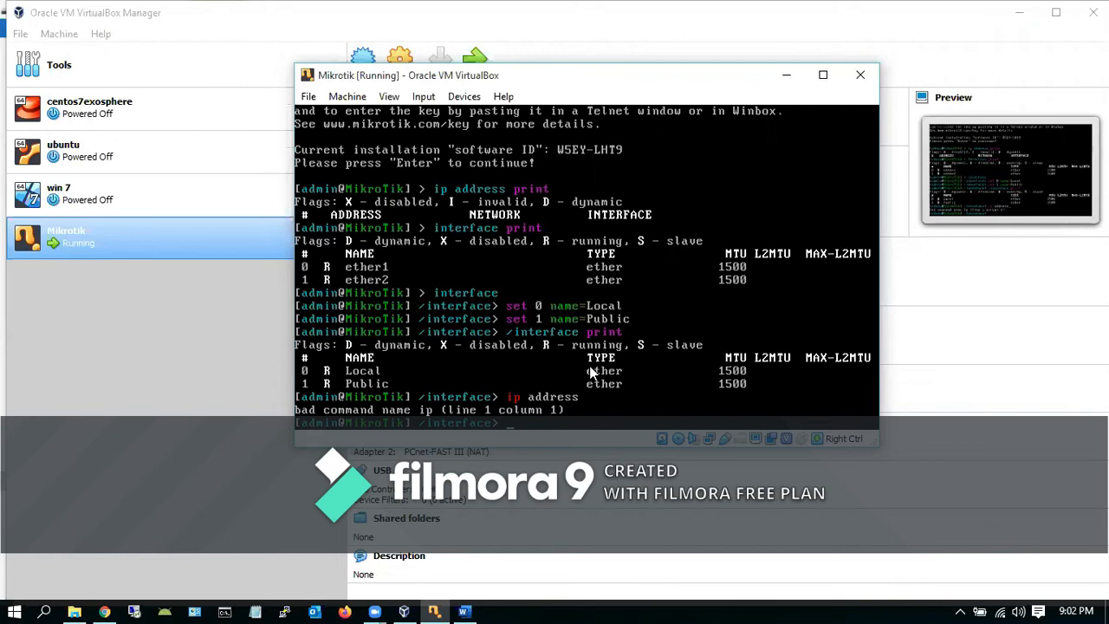
key(Up)
key(BackSpace)
key(BackSpace)
key(BackSpace)
key(BackSpace)
key(BackSpace)
key(BackSpace)
key(BackSpace)
key(BackSpace)
key(BackSpace)
key(BackSpace)
text(exit)
key(Return)
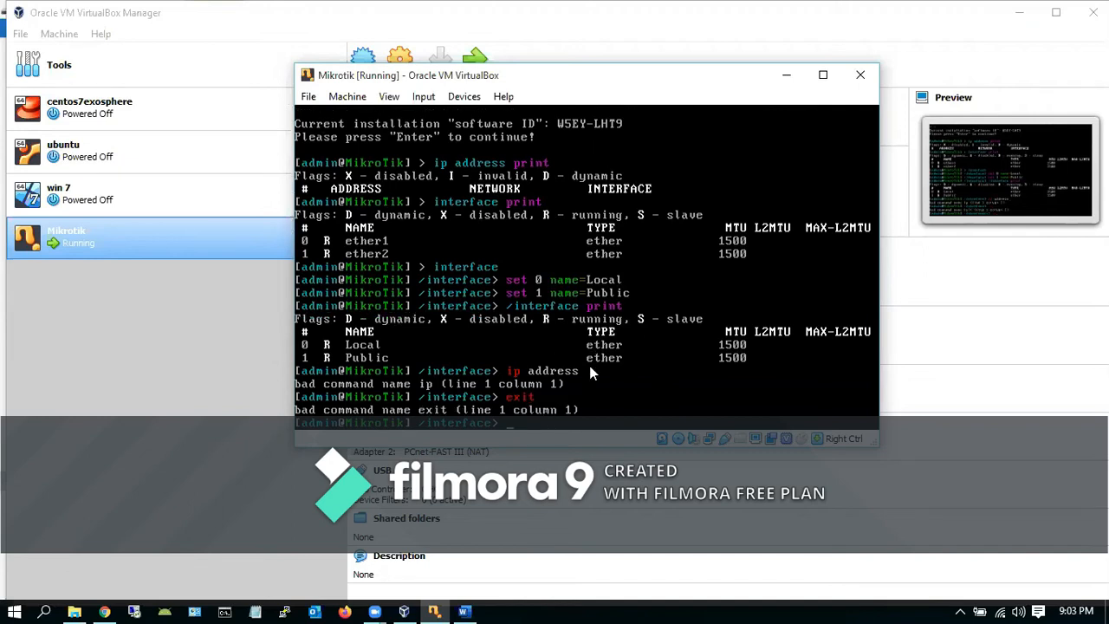
text(quit)
key(Return)
key(Return)
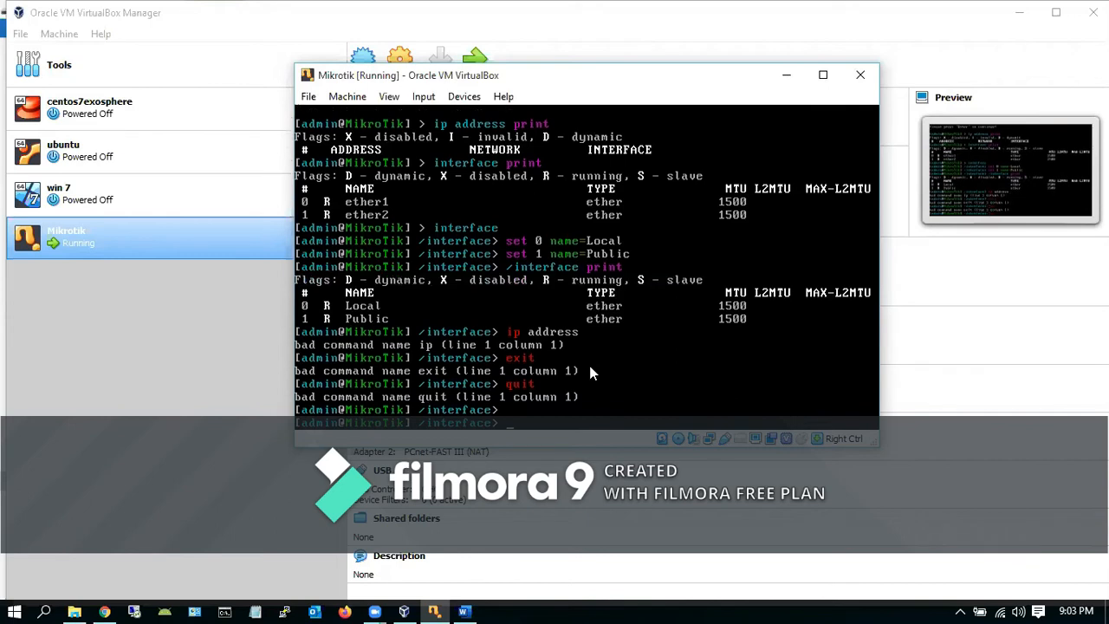
Log out with Ctrl+D and log back in as admin with an empty password
key(ctrl+d)
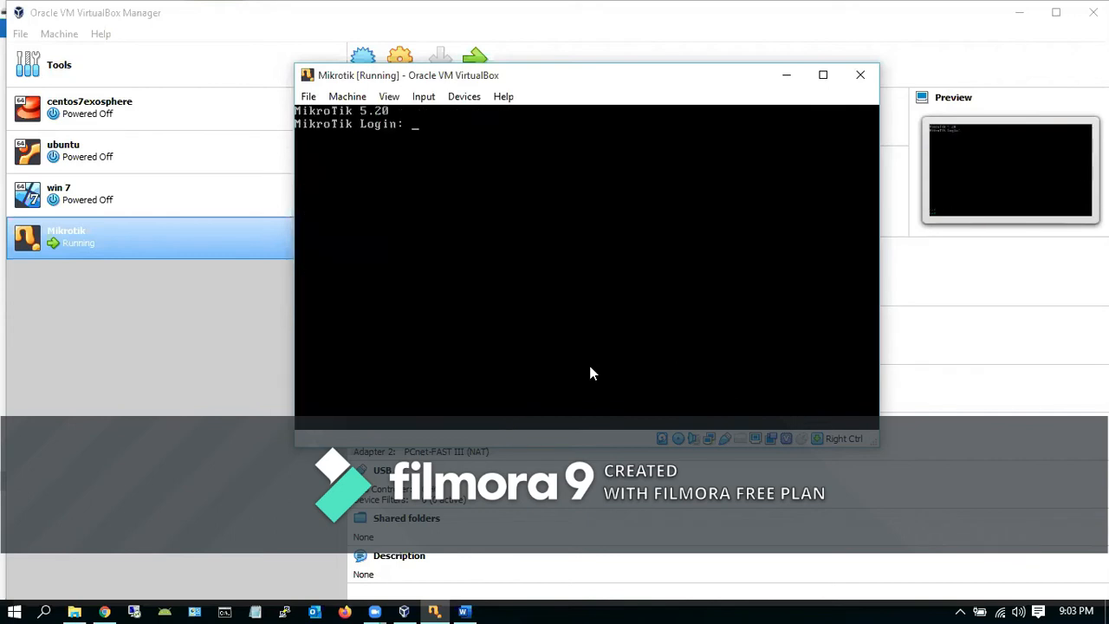
text(r)
text(admin)
key(Return)
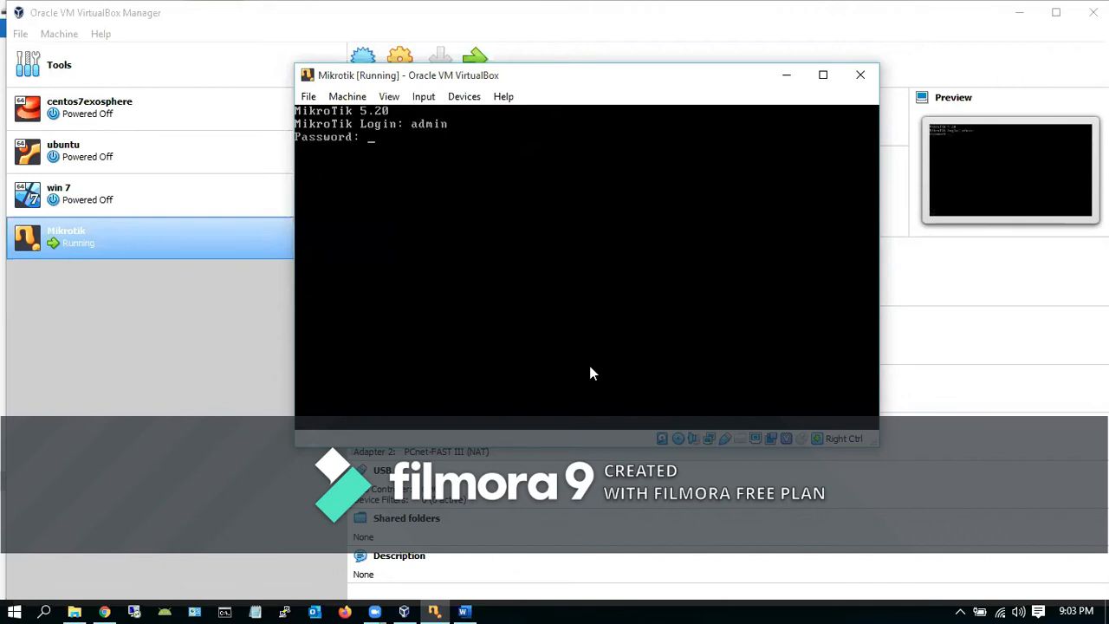
key(Return)
key(Return)
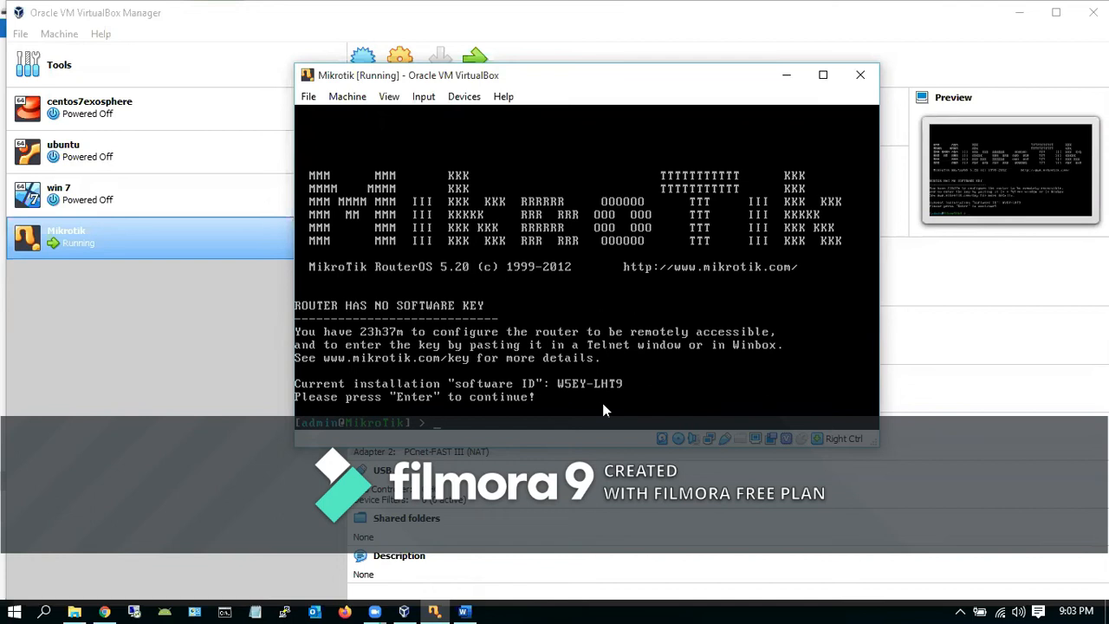
Add 192.168.43.117/24 to the Local interface, fixing the name's capitalisation, then print the addresses
text(ip address add)
text(interface=)
text(local address)
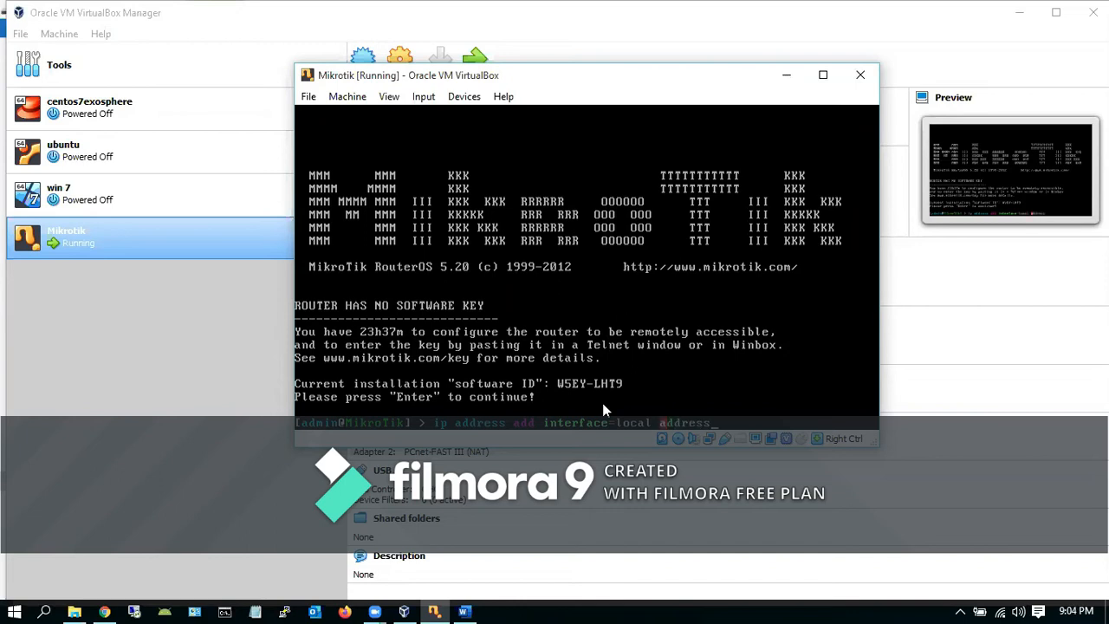
text(=192.168.43.117)
key(Return)
key(Up)
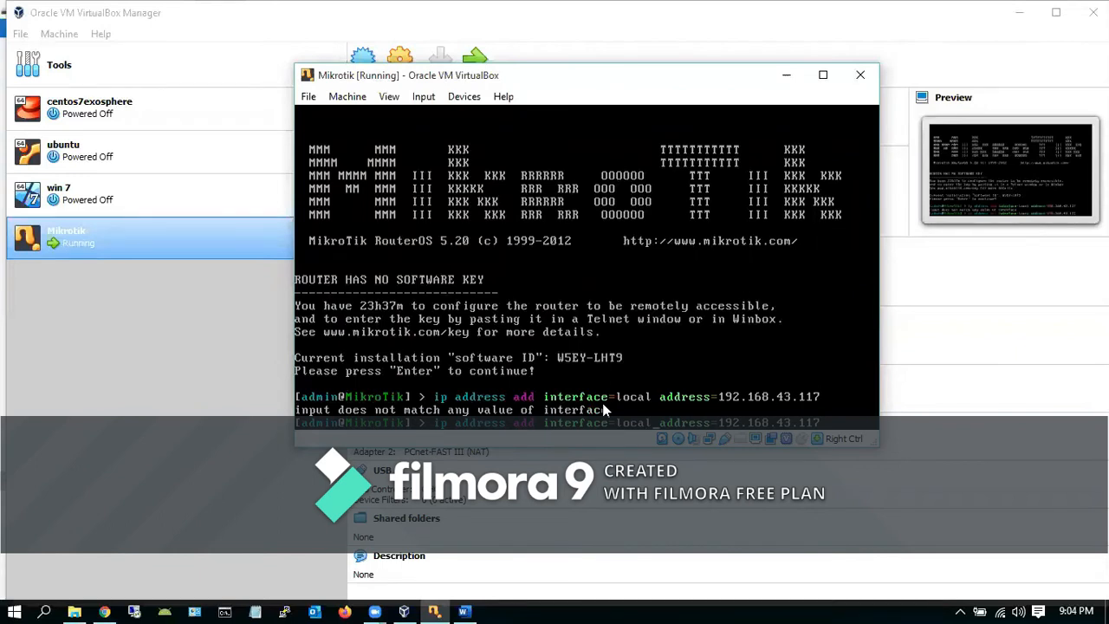
key(BackSpace)
text(L)
key(Return)
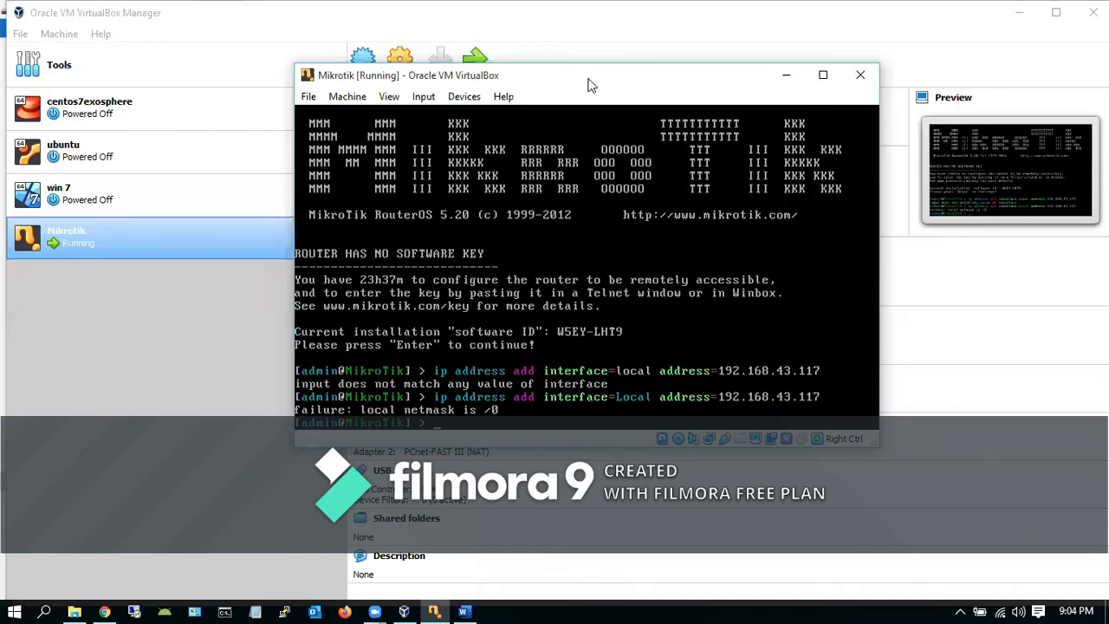
key(Up)
text(/24)
key(Return)
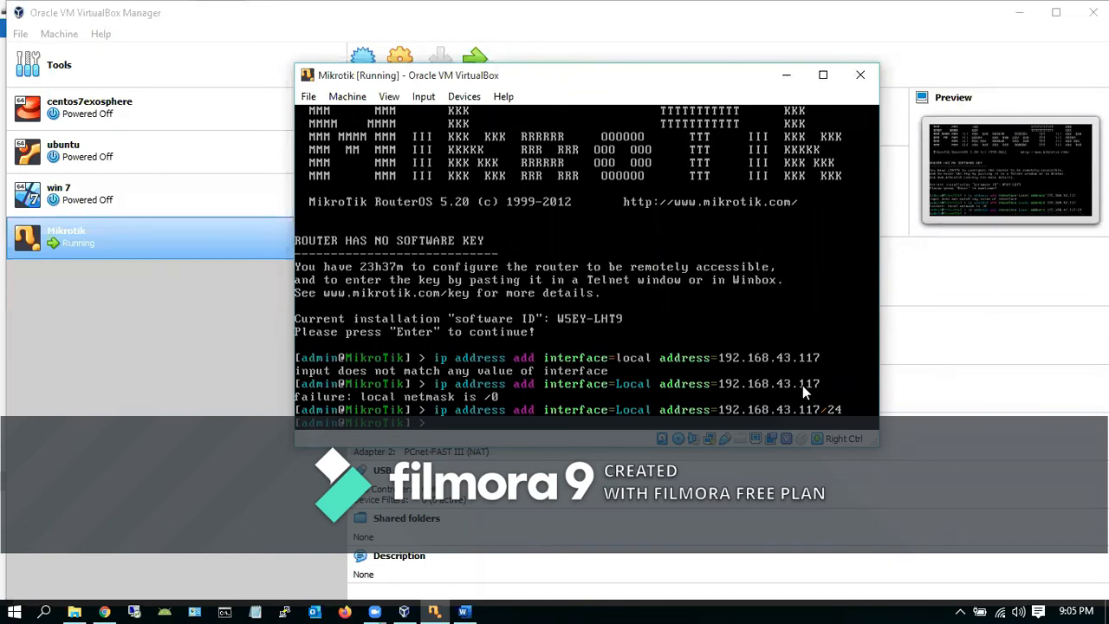
text(ddress print)
key(Return)
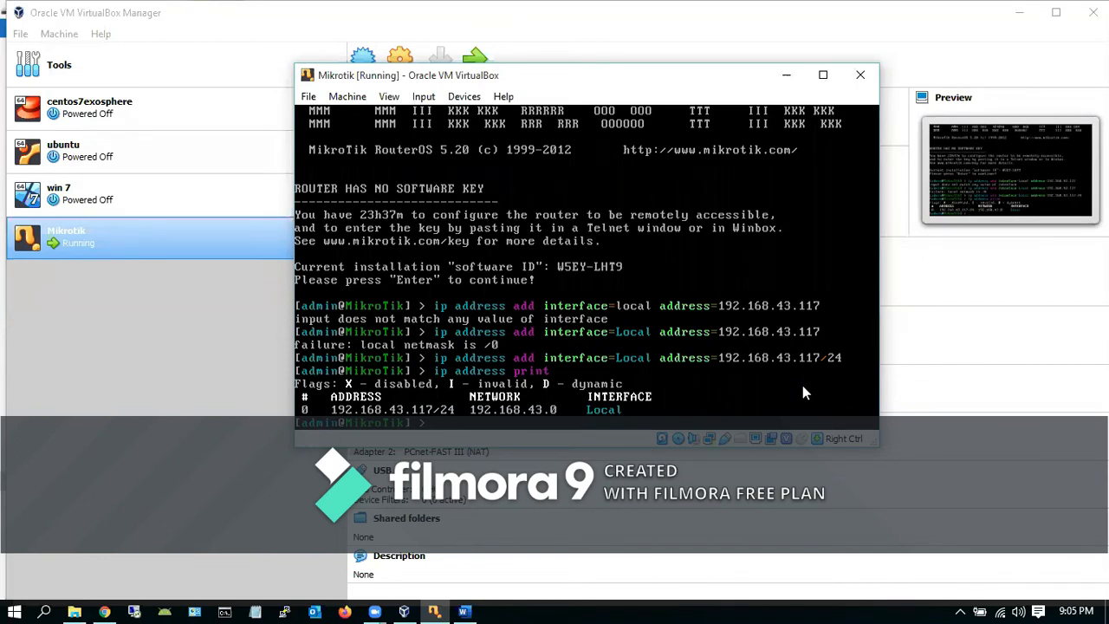
Add the address 172.168.43.1/24 to the Public interface
key(Up)
key(Up)
key(Up)
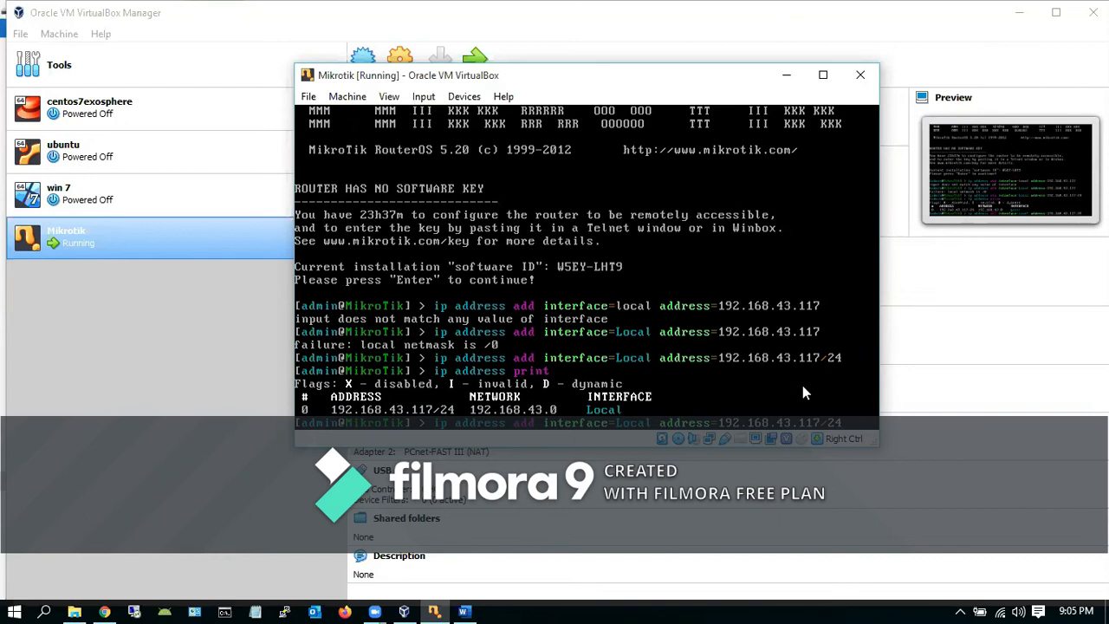
key(BackSpace)
key(BackSpace)
key(BackSpace)
key(BackSpace)
key(BackSpace)
text(Public)
key(Right)
key(Right)
key(Right)
key(Right)
key(Right)
key(Right)
key(Right)
key(Right)
key(Right)
key(Right)
key(Right)
key(Right)
key(Right)
key(Right)
key(Right)
key(Right)
key(BackSpace)
text(7)
key(BackSpace)
key(BackSpace)
key(Return)
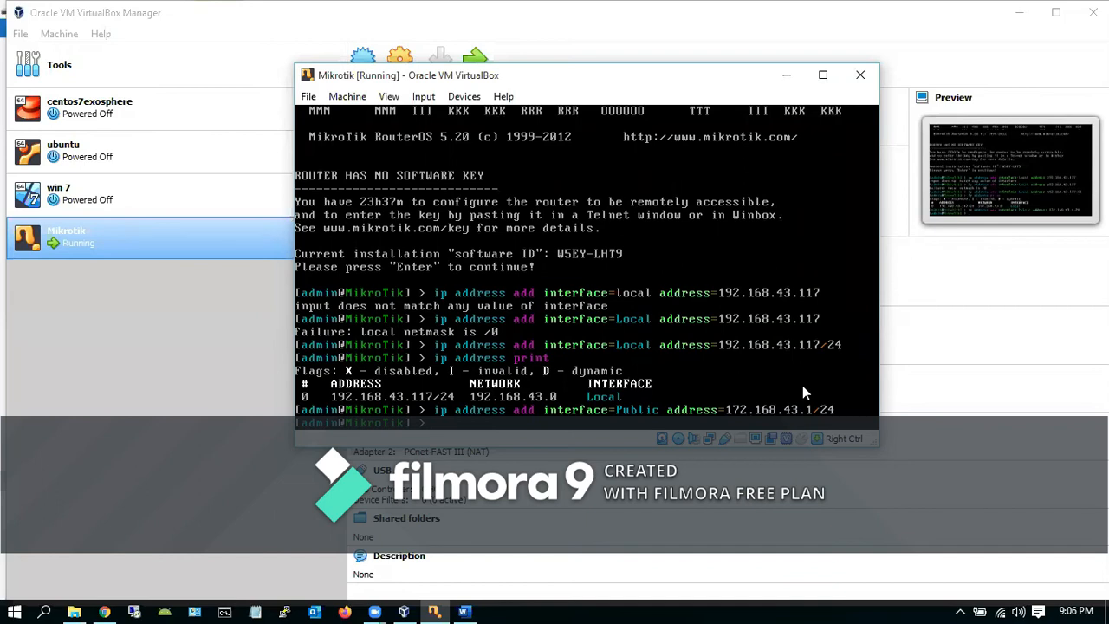
List addresses to confirm the Public entry, then ping 192.168.43.1 with 0% loss
key(Up)
key(Up)
key(Return)
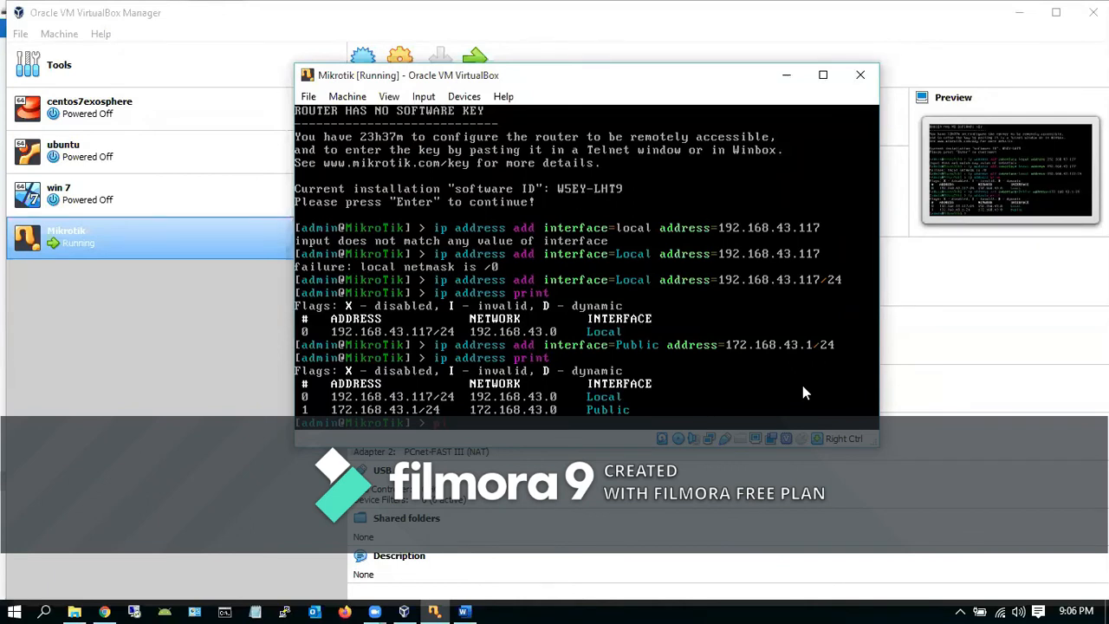
text(2.168.43.1)
key(Return)
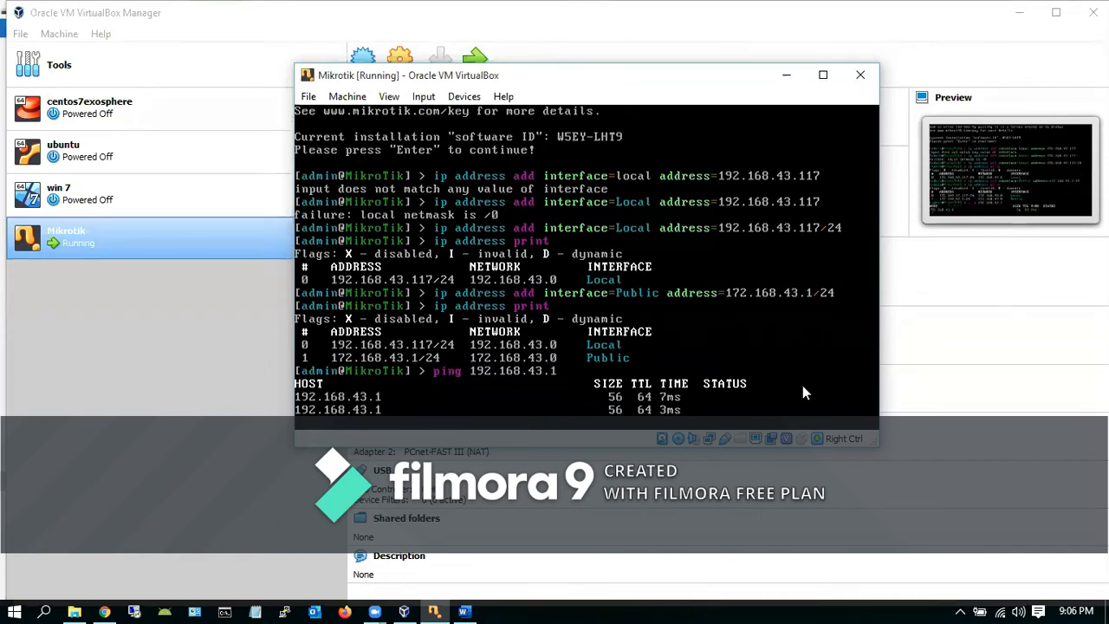
key(ctrl+c)
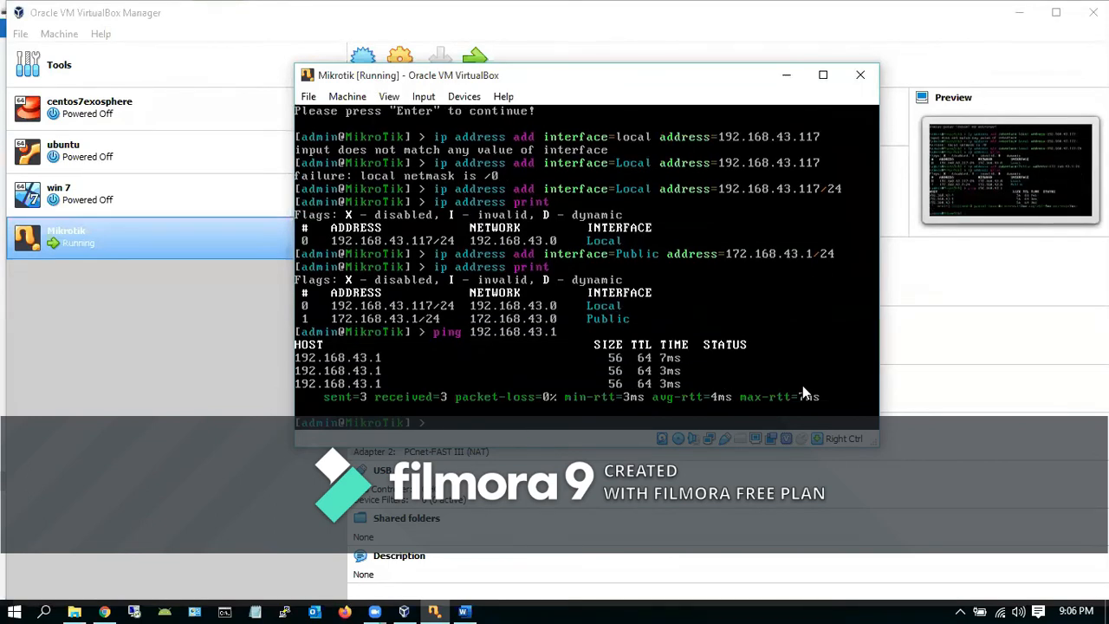
Bring the Command Prompt window forward and resize it wider
click(224, 611)
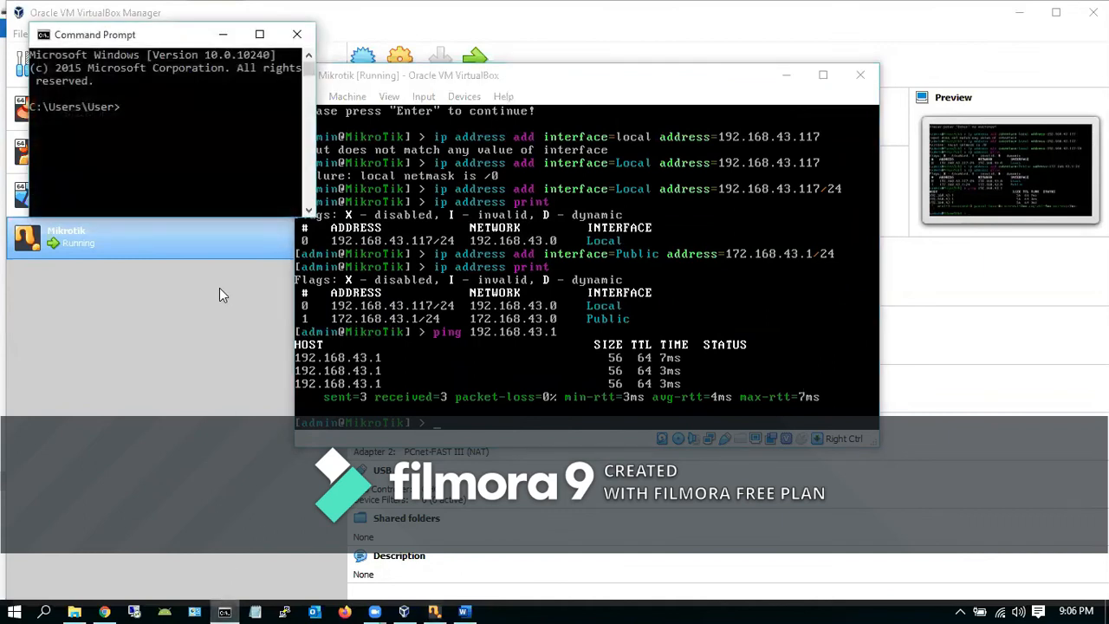
click(259, 34)
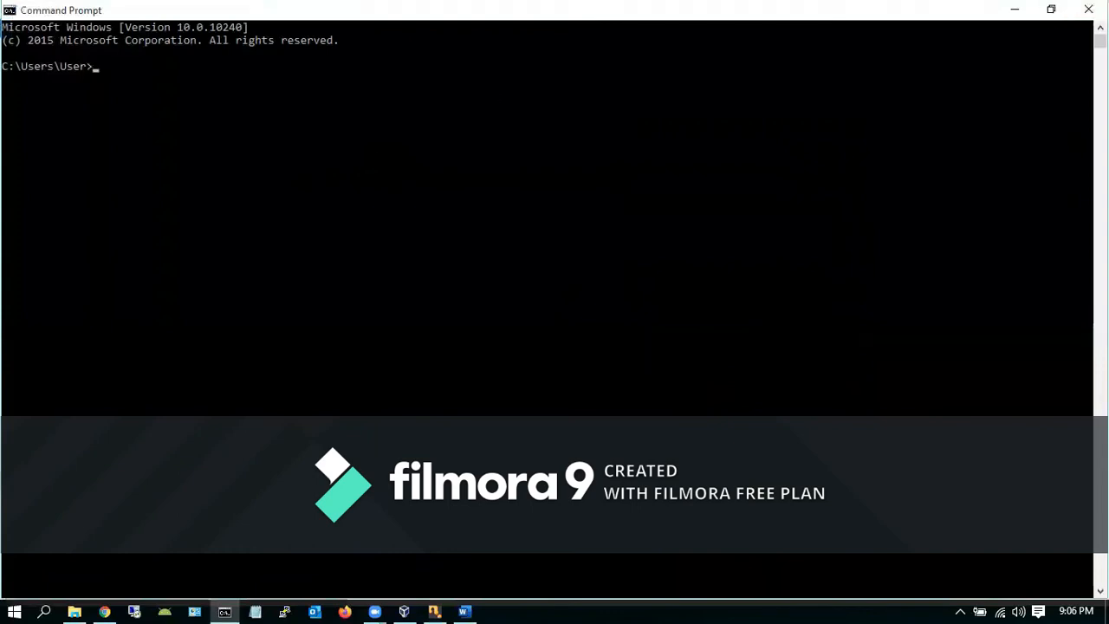
click(1051, 9)
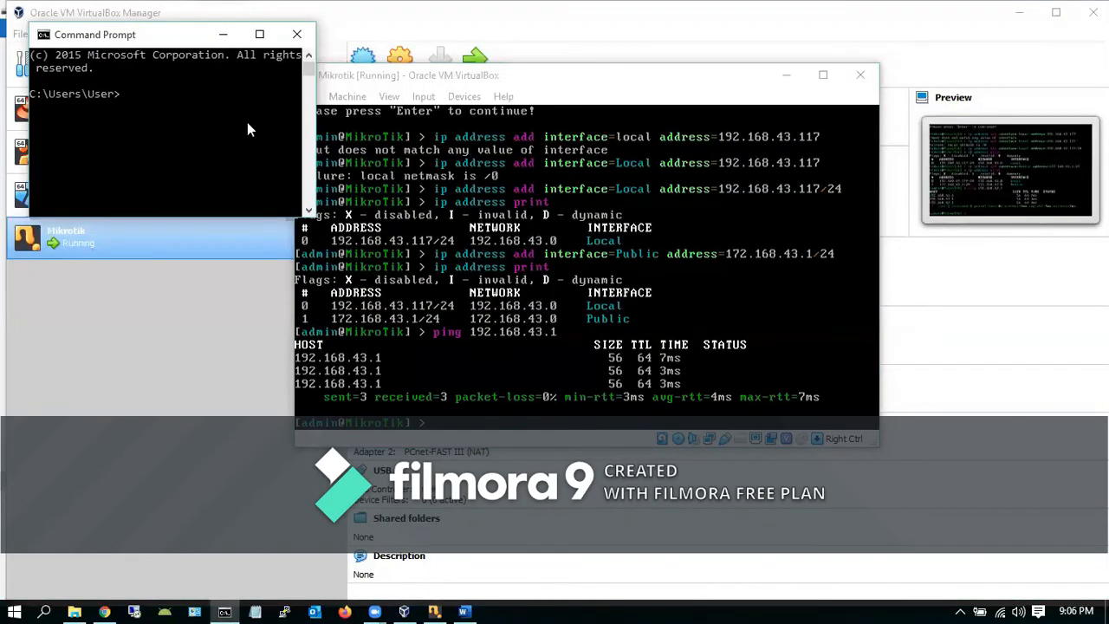
drag(314, 156, 508, 160)
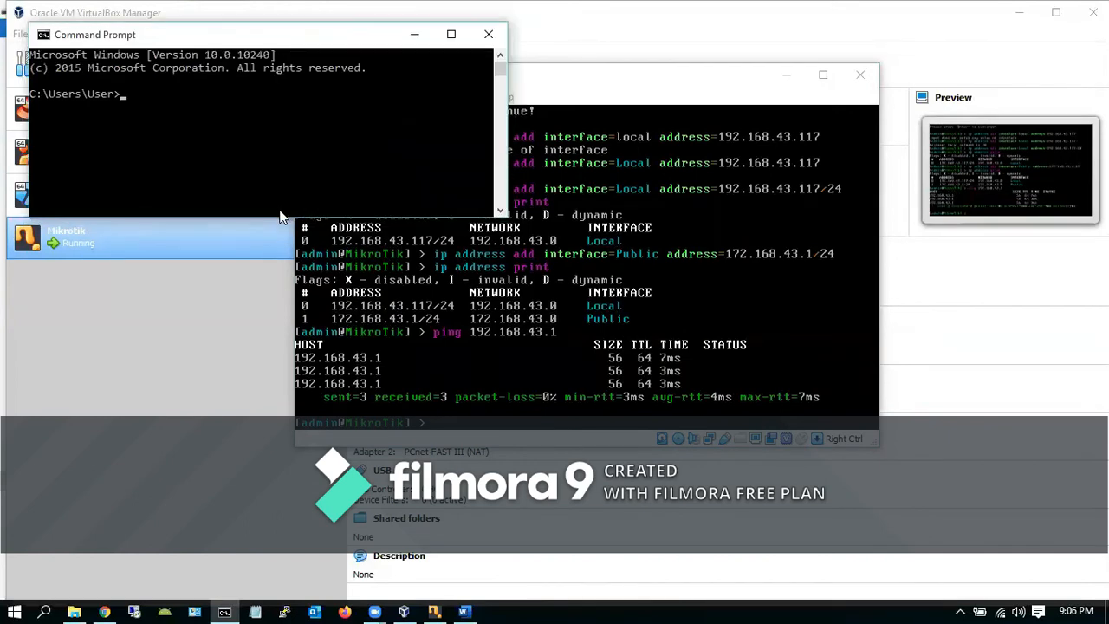
Run ipconfig to show host IPv4 192.168.43.133 and default gateway 192.168.43.1
text(ipconfig)
key(Return)
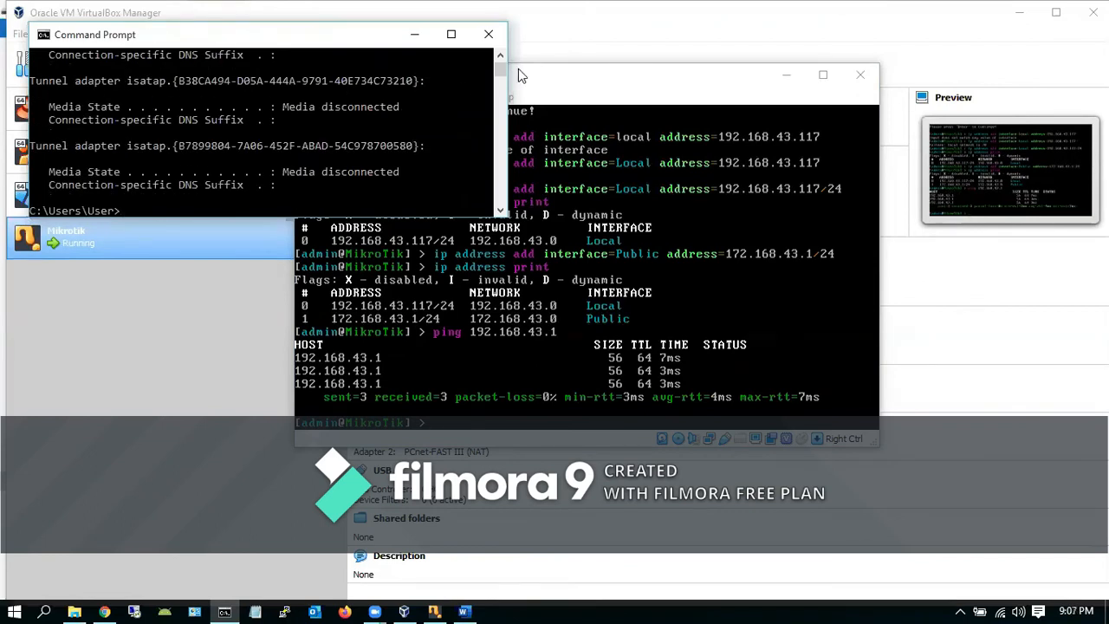
drag(504, 69, 502, 64)
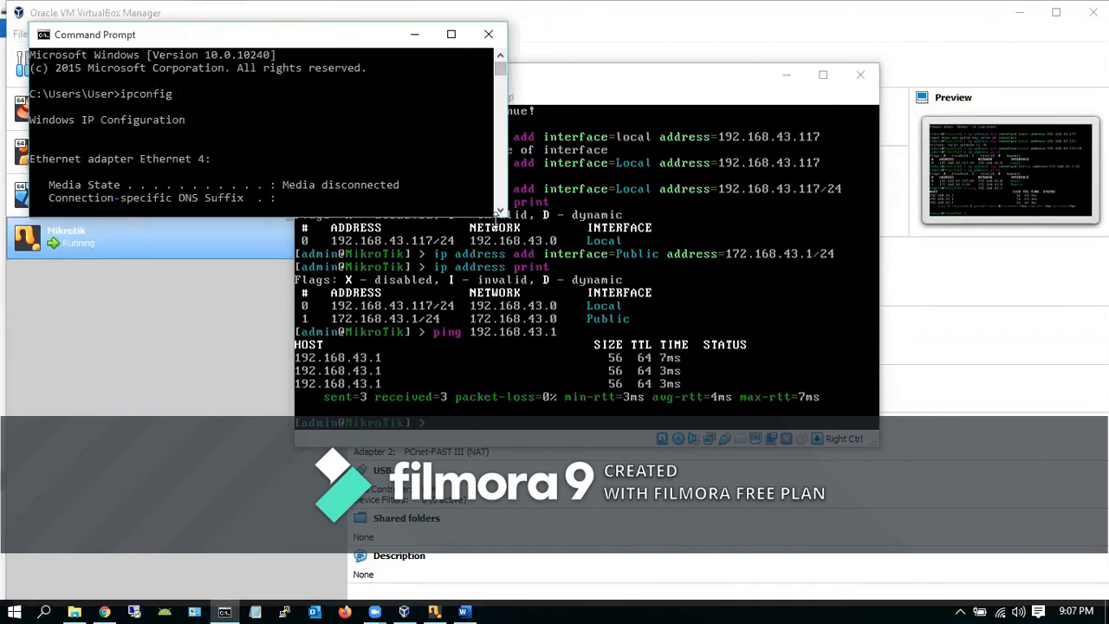
click(500, 211)
drag(500, 211, 500, 211)
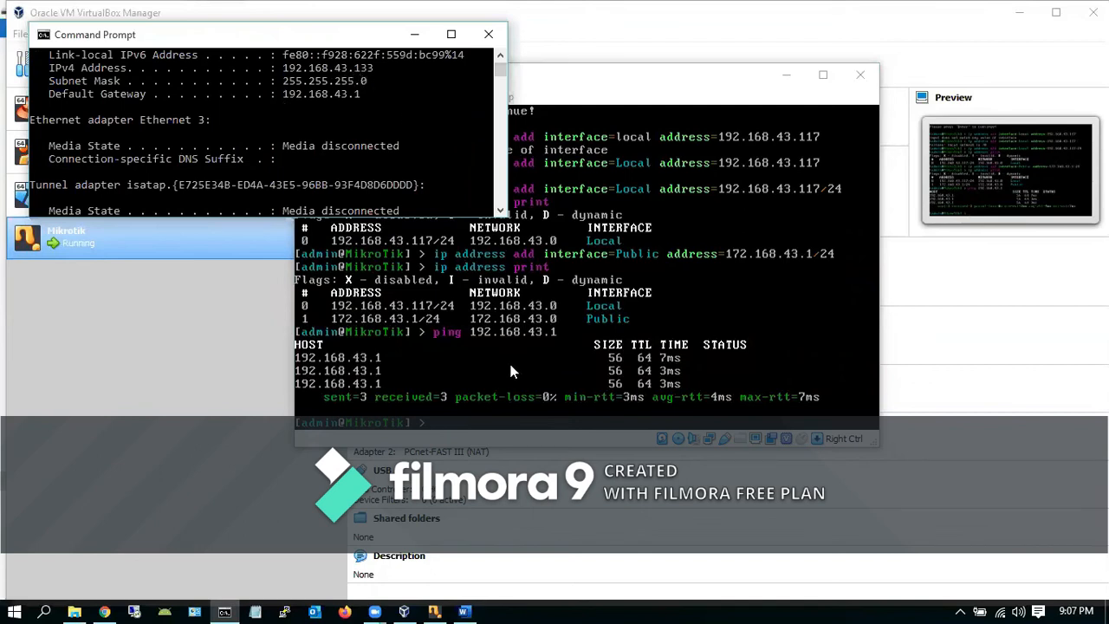
From the router console, ping the host at 192.168.43.133, getting 4/4 replies
click(491, 431)
key(Up)
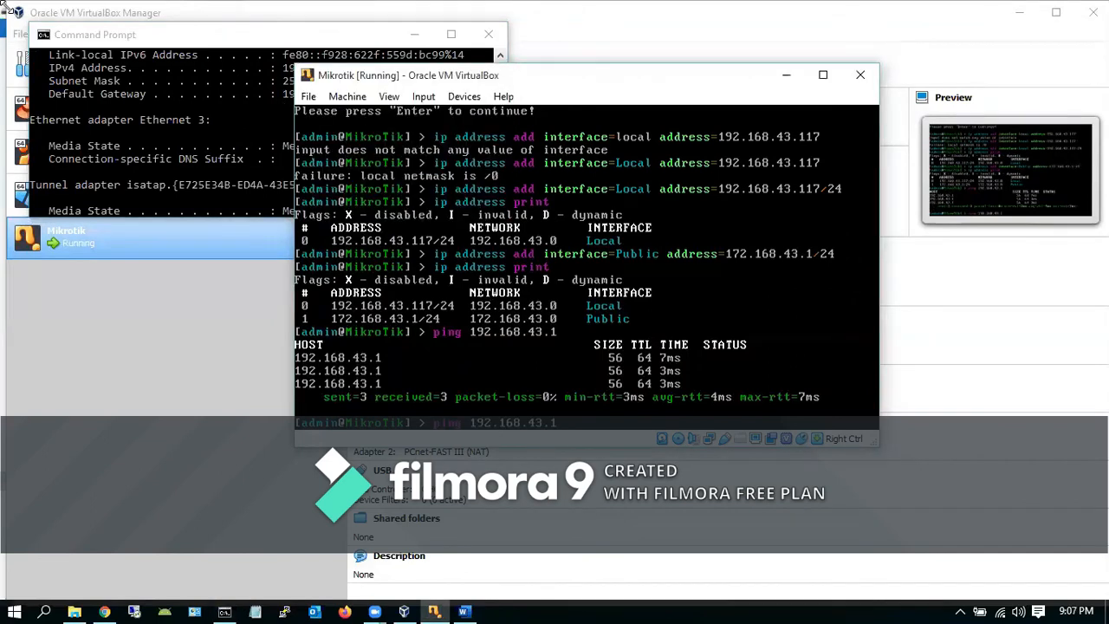
text(33)
key(Return)
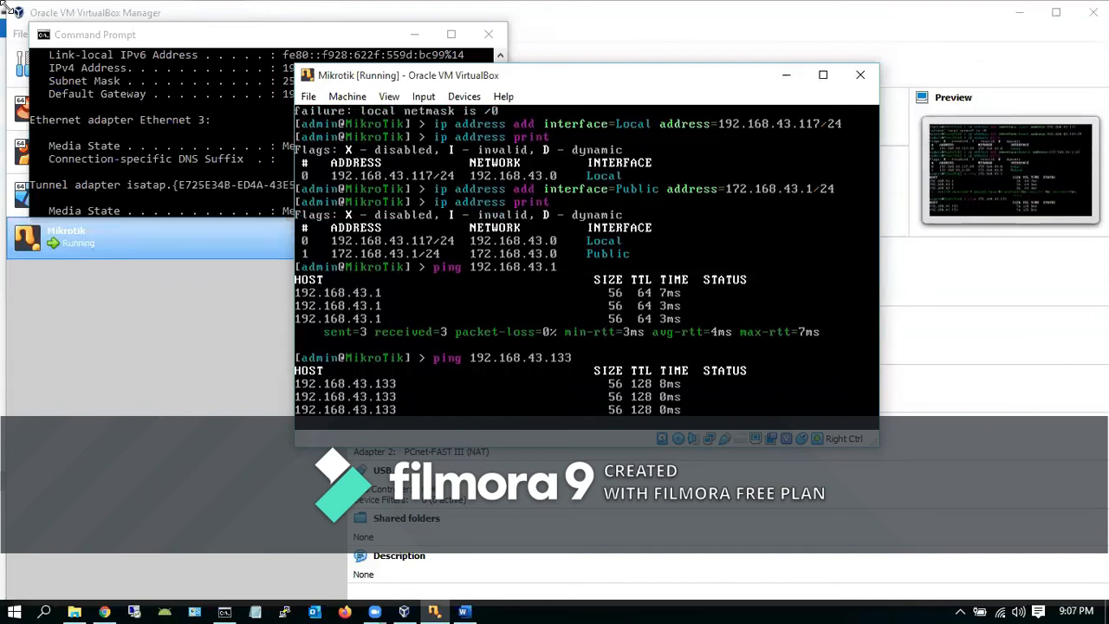
key(ctrl+c)
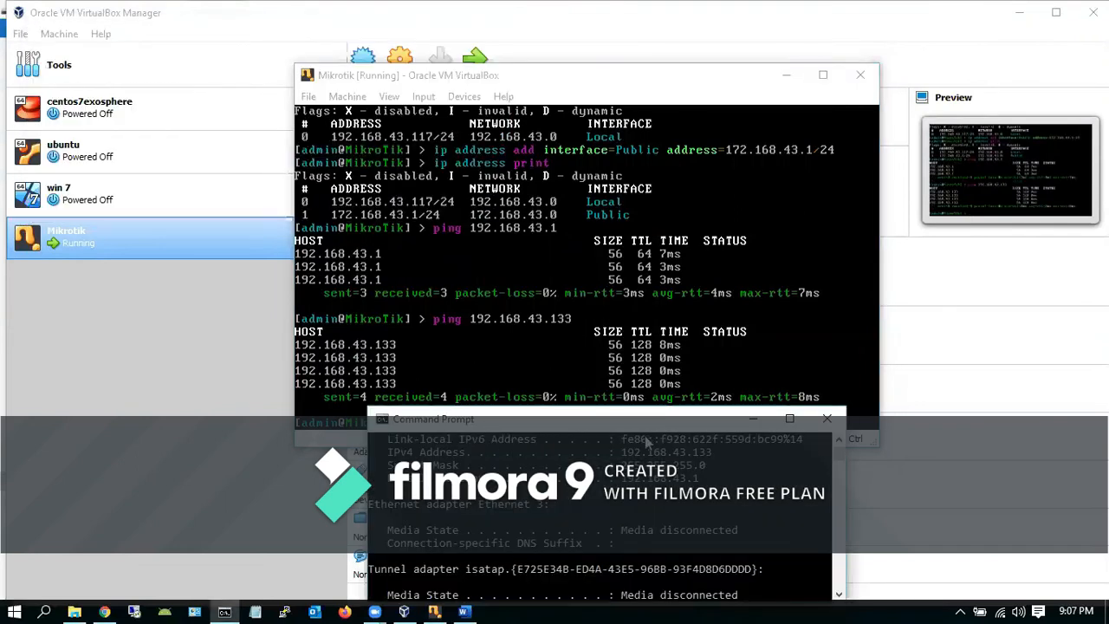
From the host, ping the router at 192.168.43.117, getting 3/3 replies with 0% loss
click(637, 451)
drag(635, 425, 338, 274)
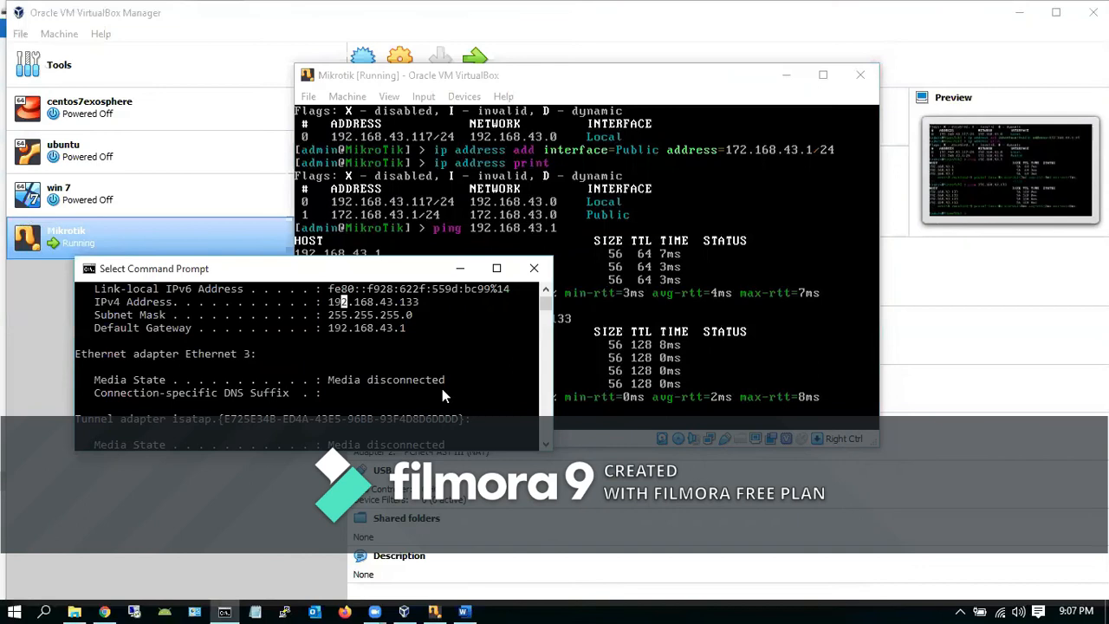
click(545, 445)
click(546, 444)
click(546, 445)
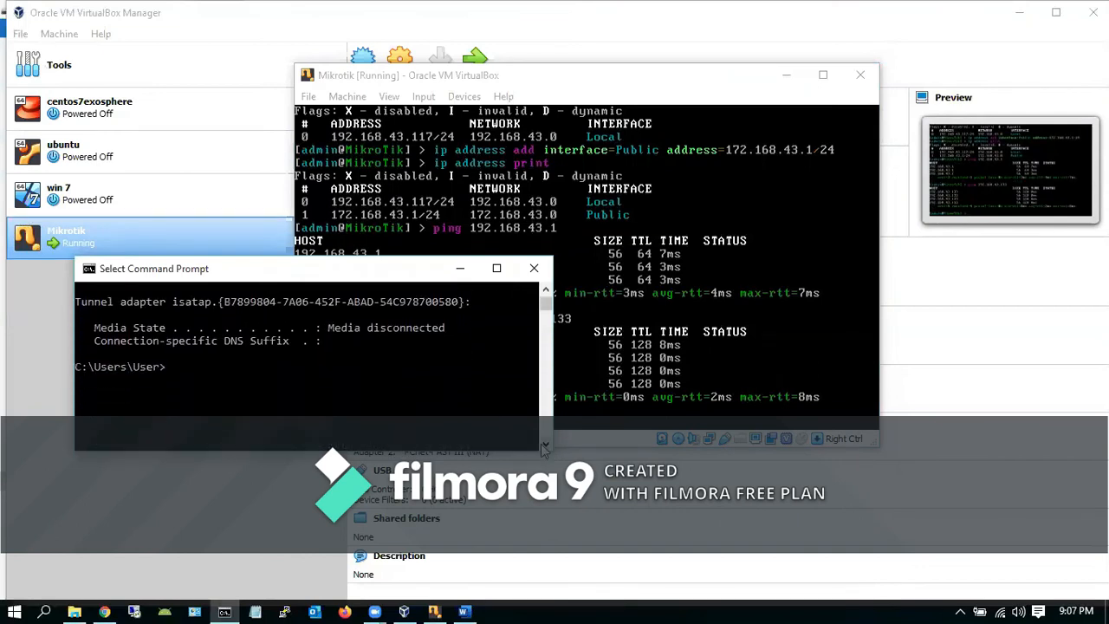
text(ping )
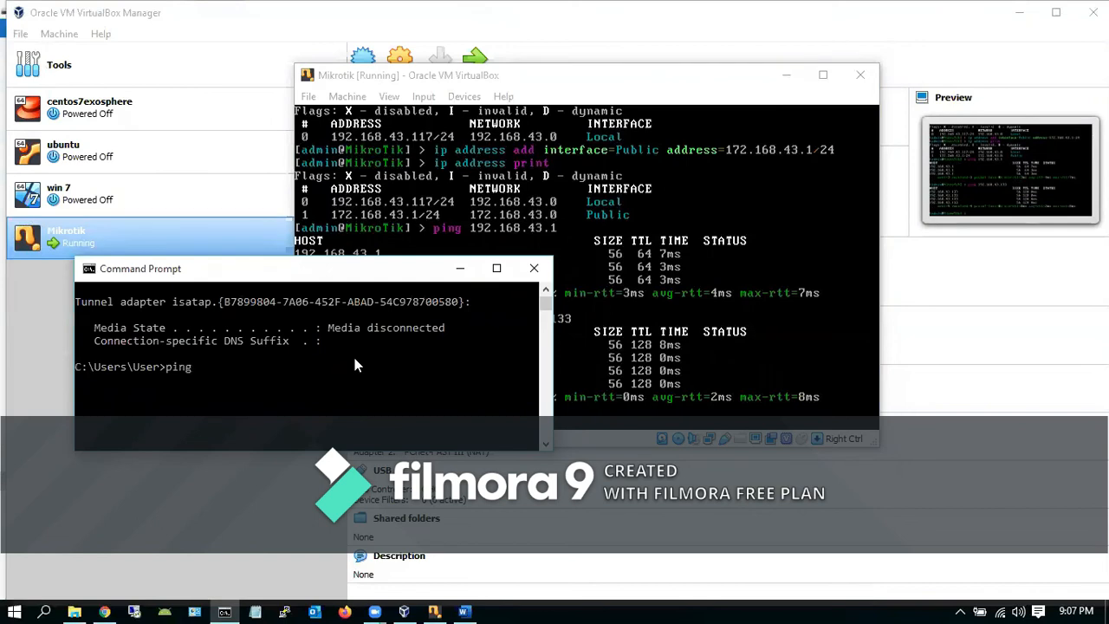
text(192.168.43.)
drag(355, 274, 387, 326)
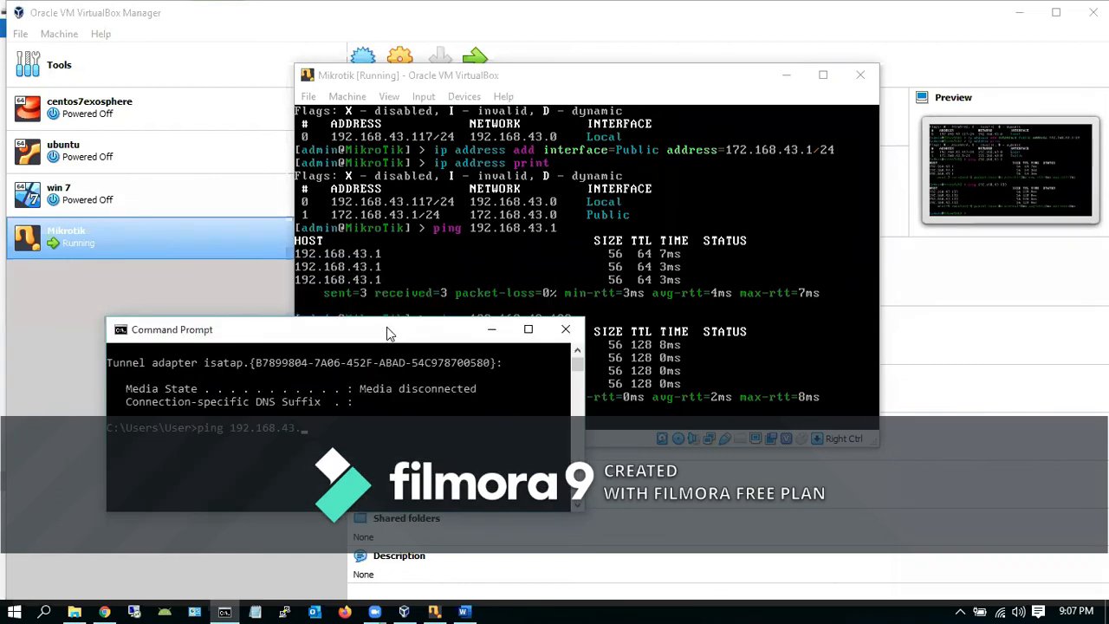
text(117)
key(Return)
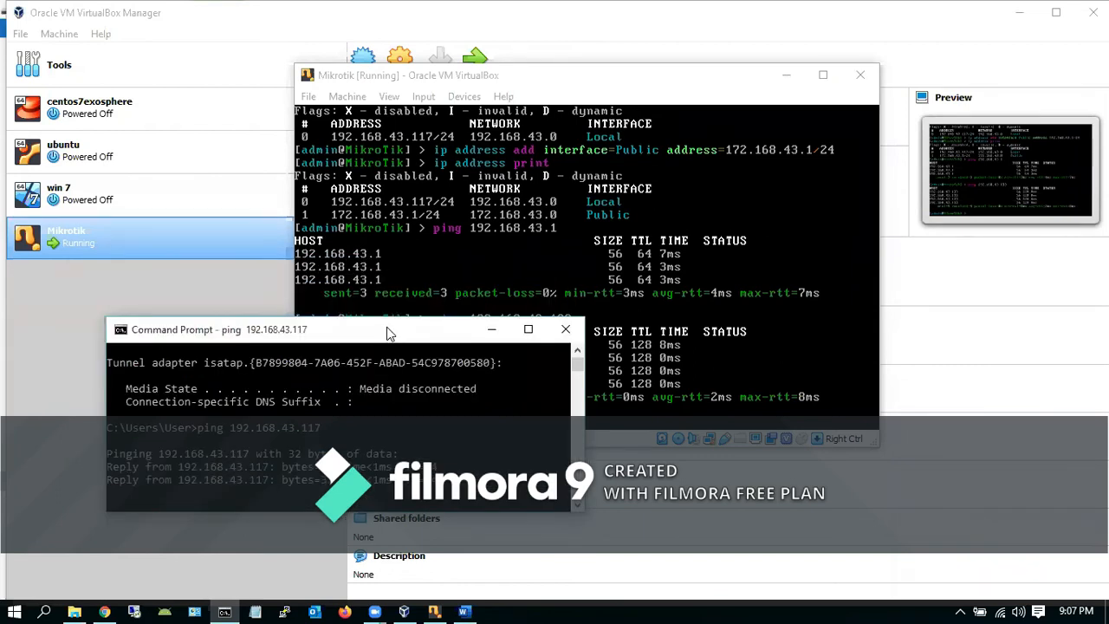
key(ctrl+c)
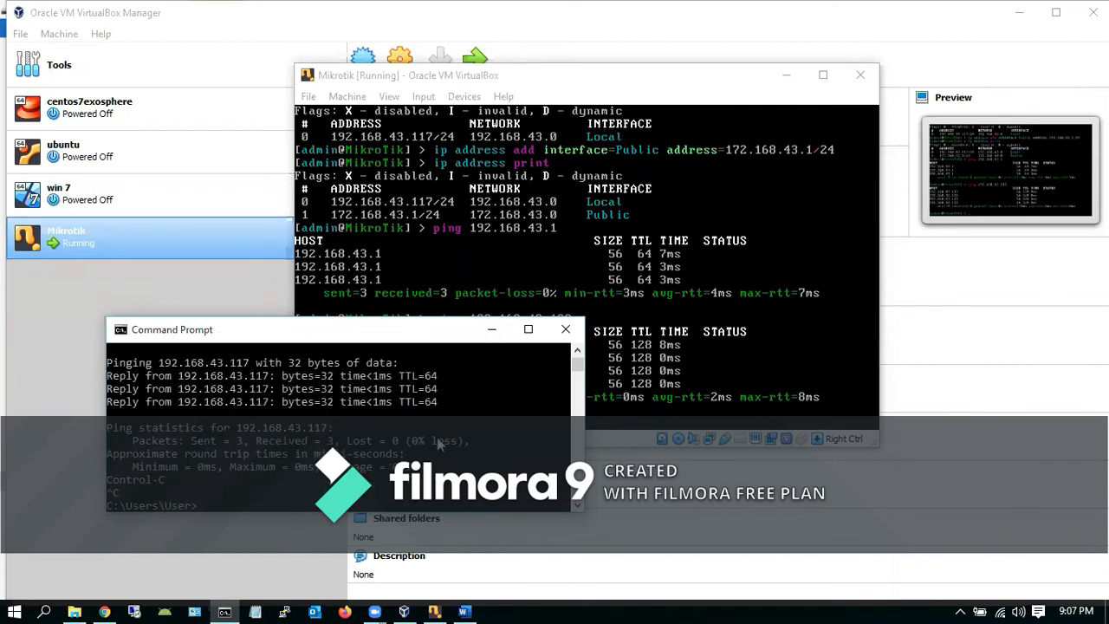
Minimize VirtualBox and browse the mazter folder on Local Disk (F:)
click(1015, 16)
click(1014, 10)
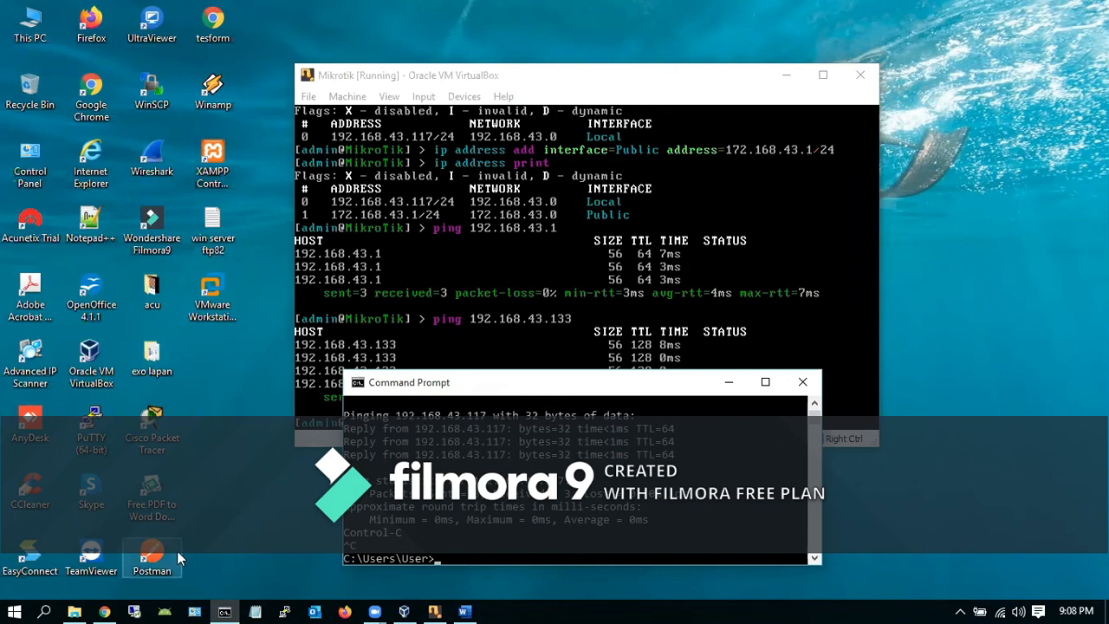
click(74, 611)
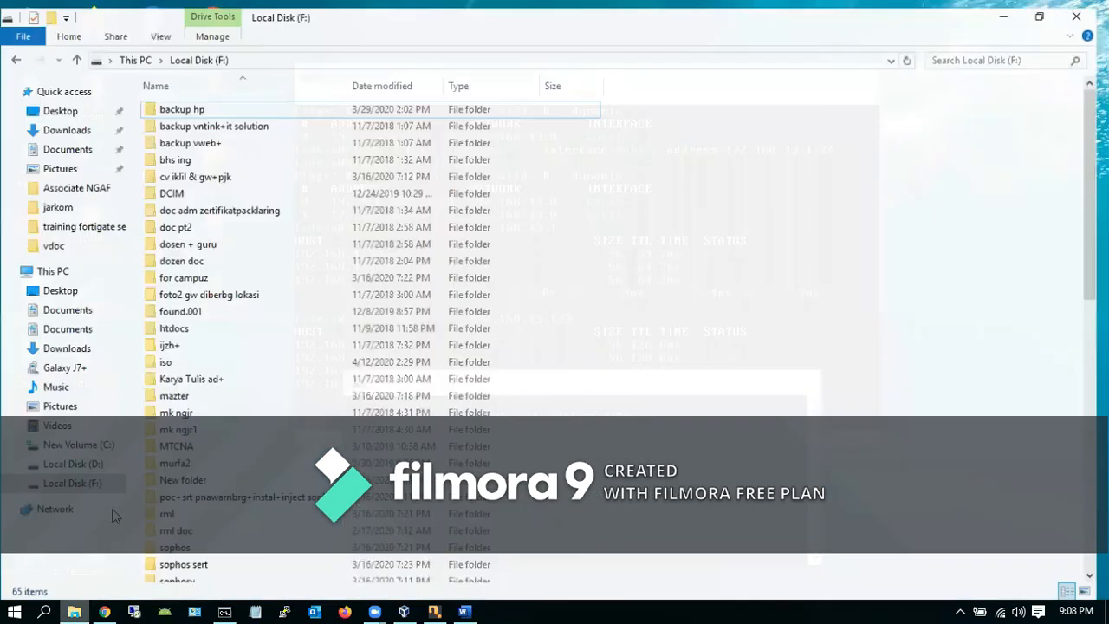
click(189, 395)
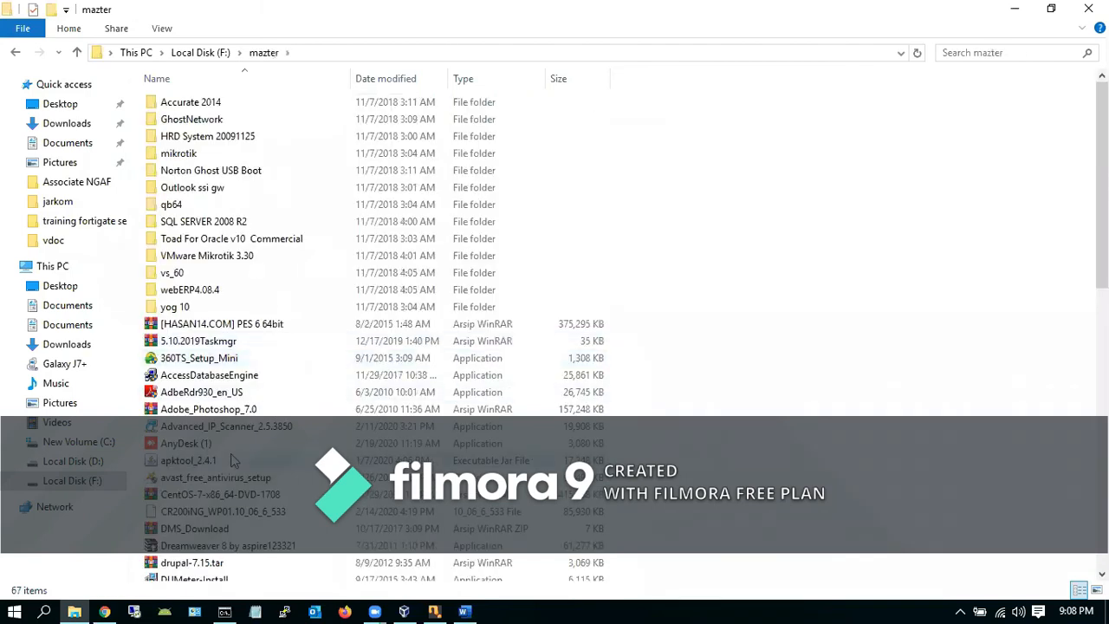
scroll(944, 203, down, 7)
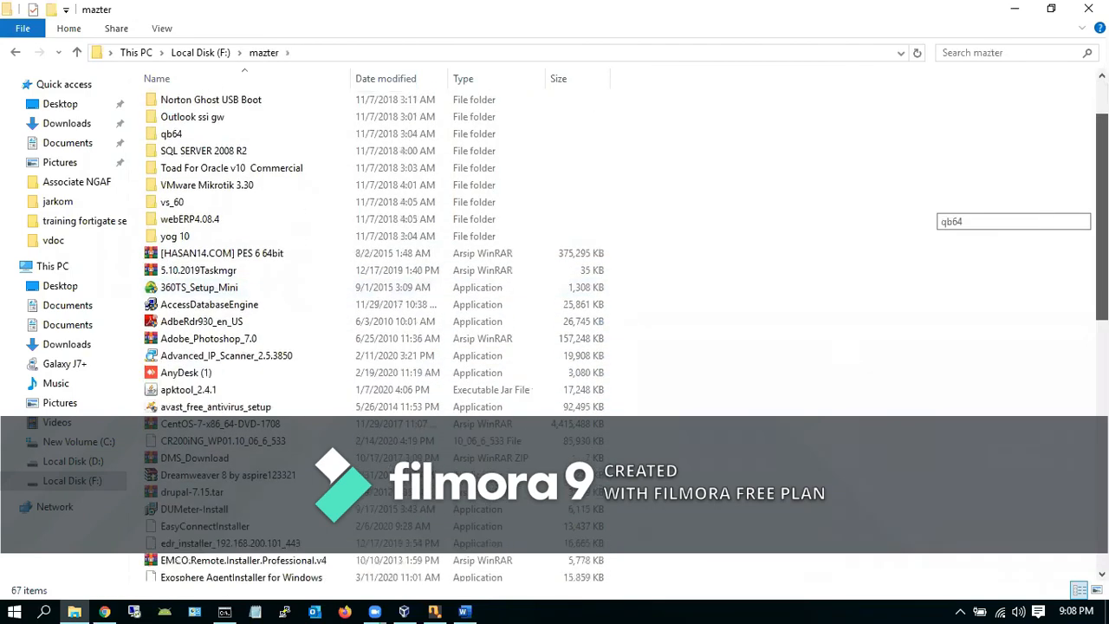
scroll(944, 207, down, 5)
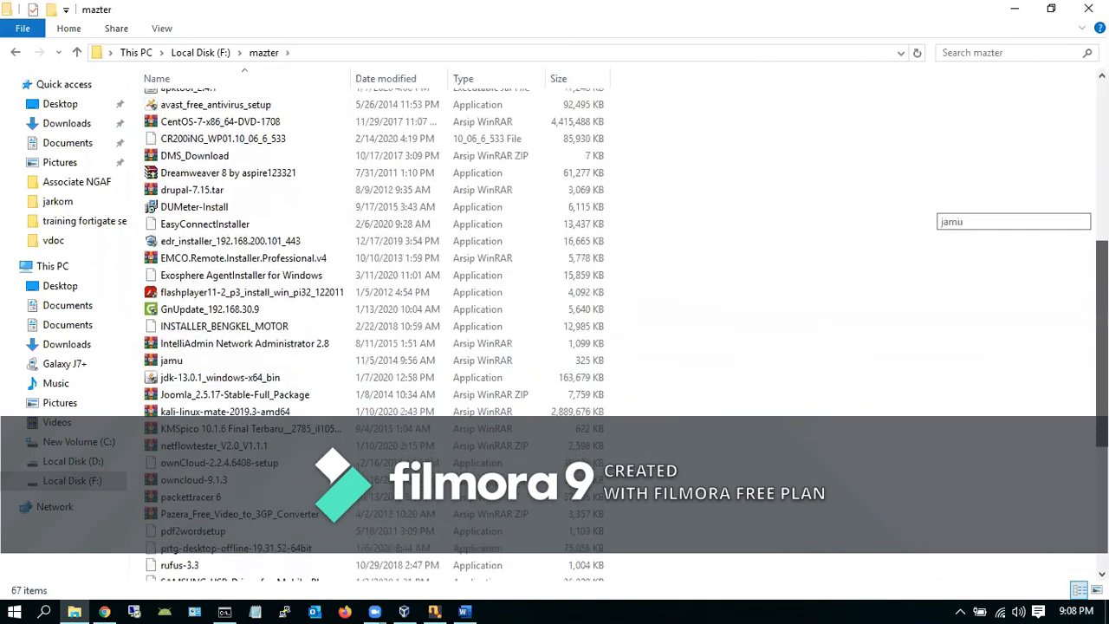
scroll(944, 208, down, 2)
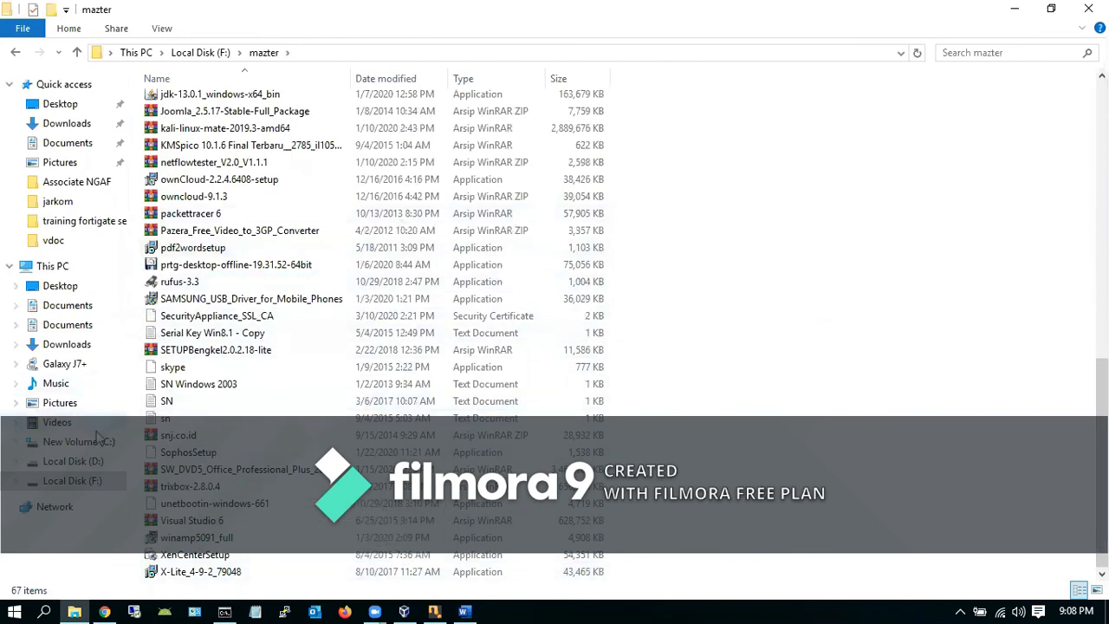
Open the master folder on Local Disk (D:) and scroll down to winbox_v2.2.18
click(92, 459)
double_click(169, 188)
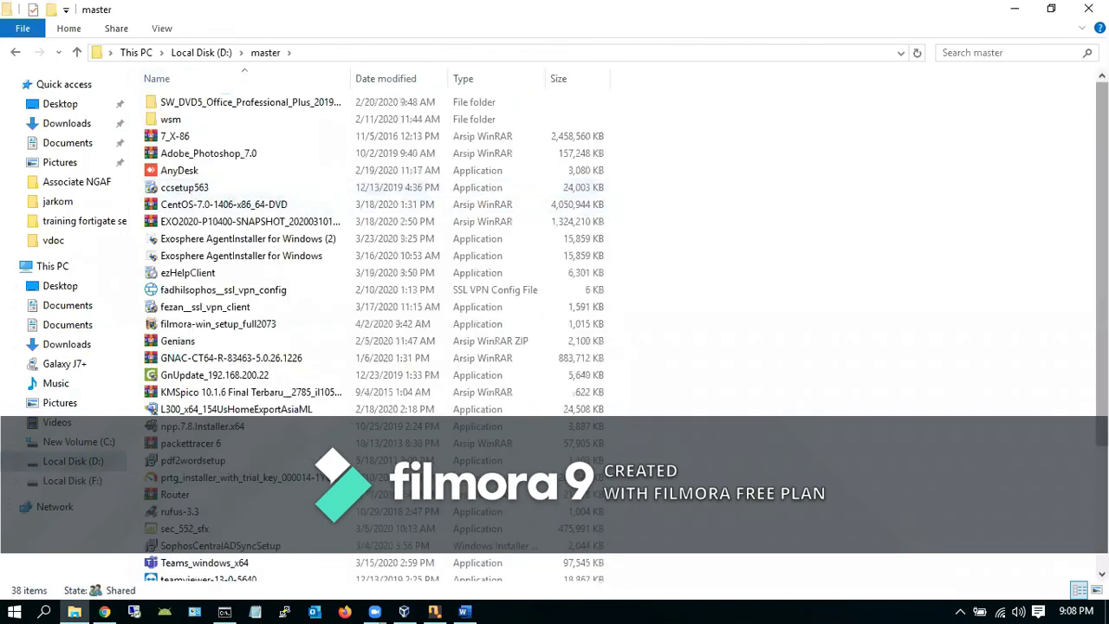
drag(1101, 260, 1102, 381)
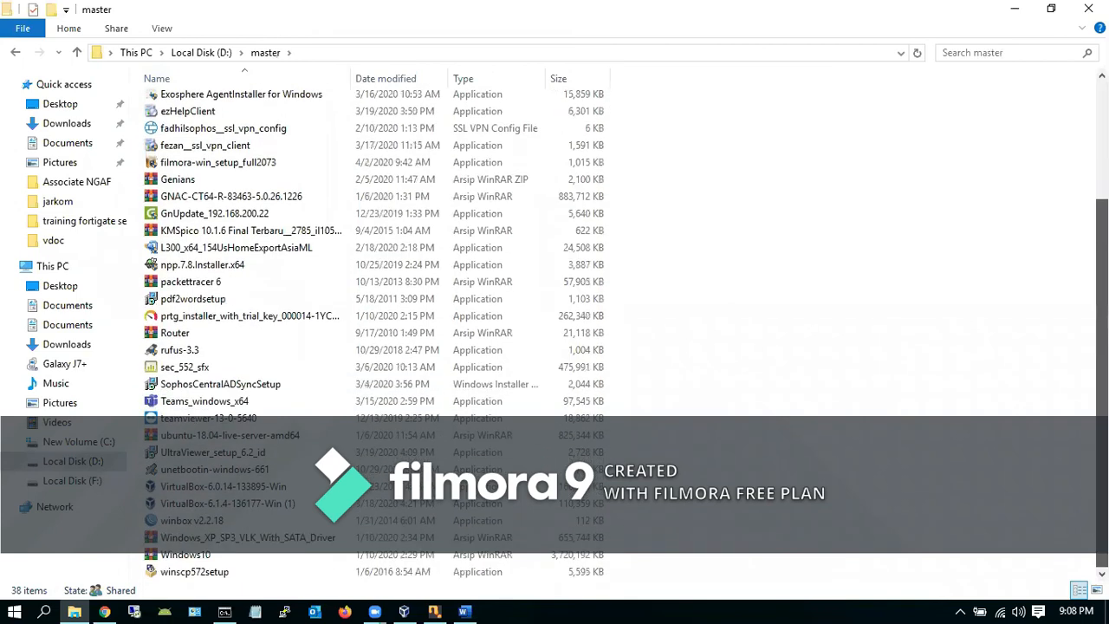
Launch winbox v2.2.18, connect to 192.168.43.117, dismiss the software-key notice, and maximize WinBox
double_click(208, 522)
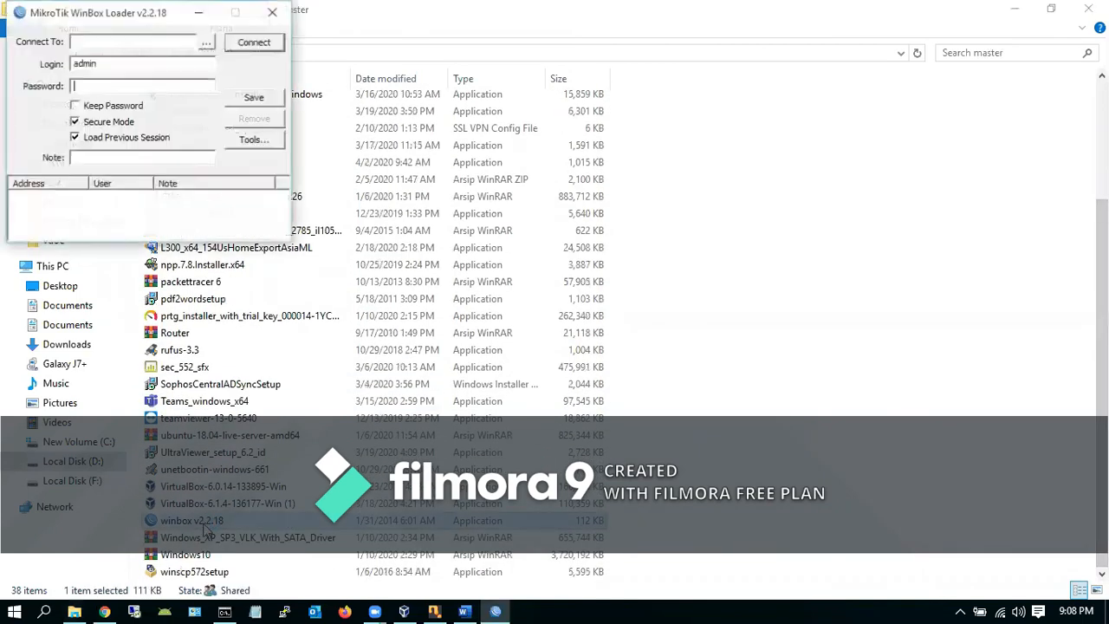
drag(113, 14, 516, 195)
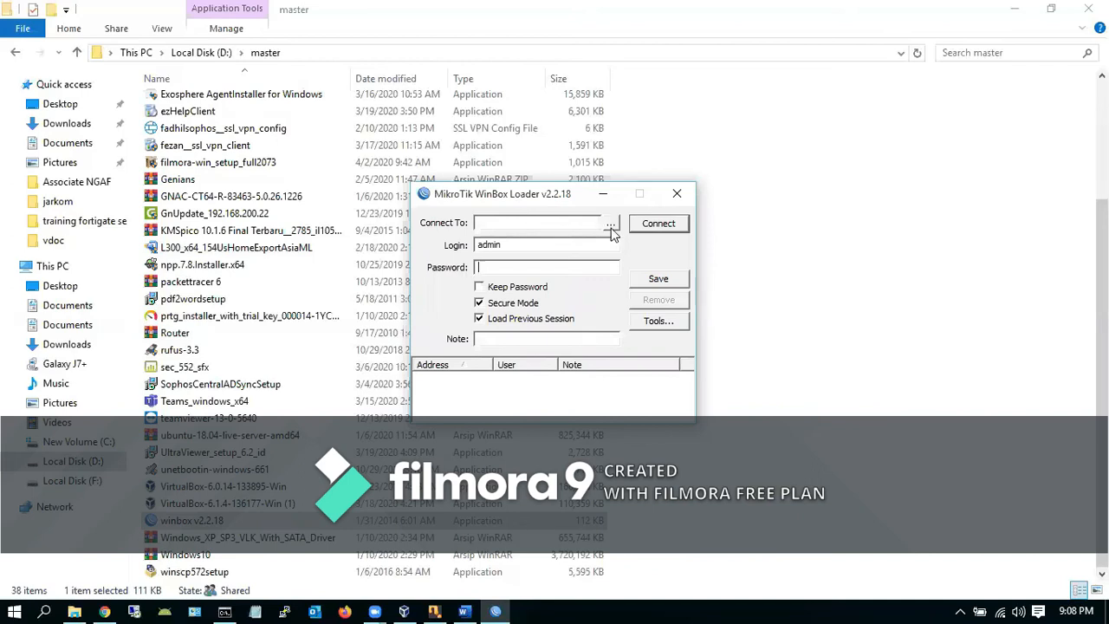
click(557, 222)
text(192.168.43.117)
click(667, 224)
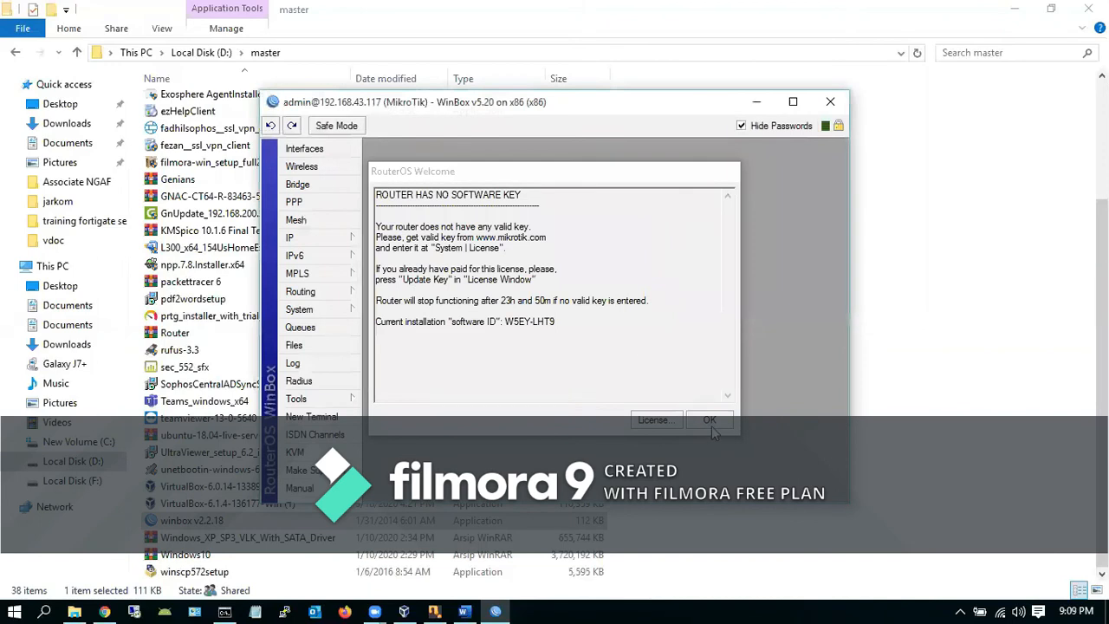
click(710, 421)
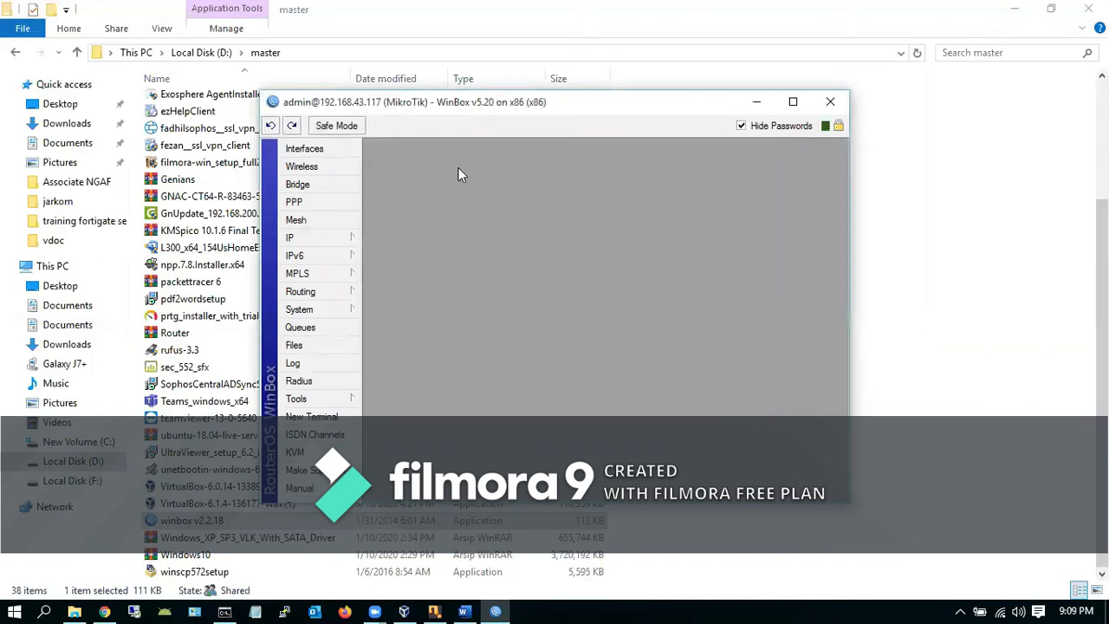
click(792, 101)
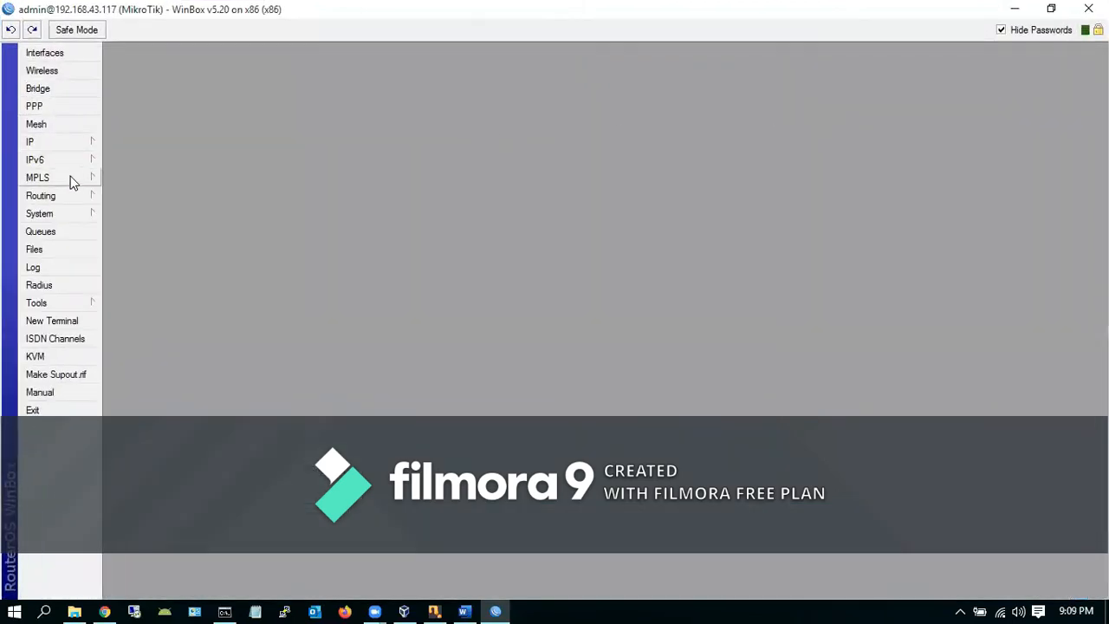
Show the address list (172.168.43.1 Public, 192.168.43.117 Local) and check the empty Firewall NAT rules
click(74, 144)
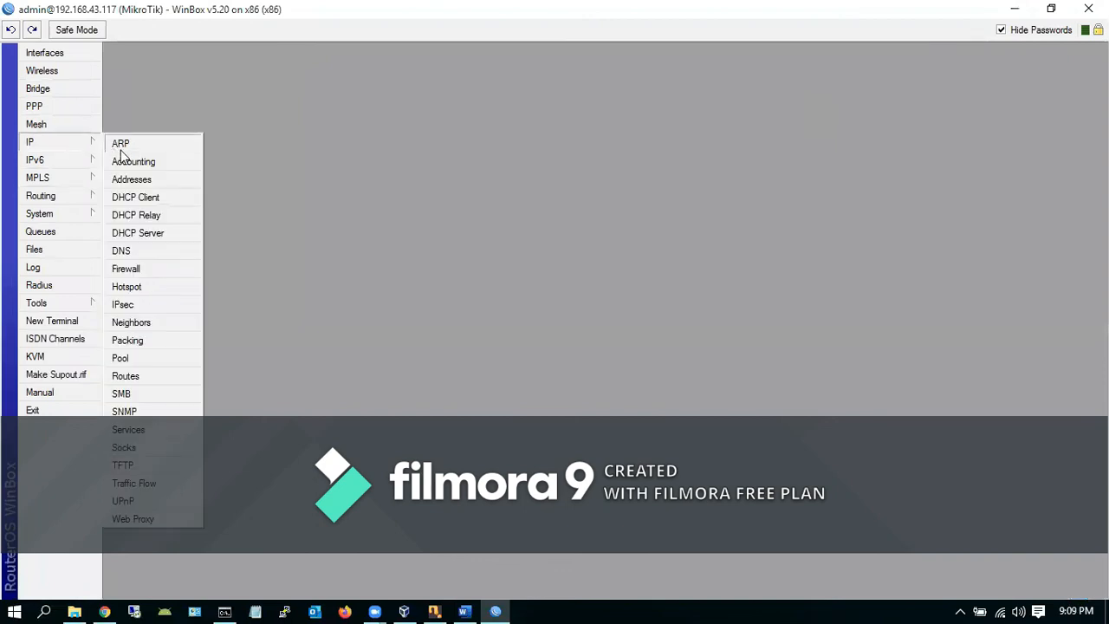
click(133, 180)
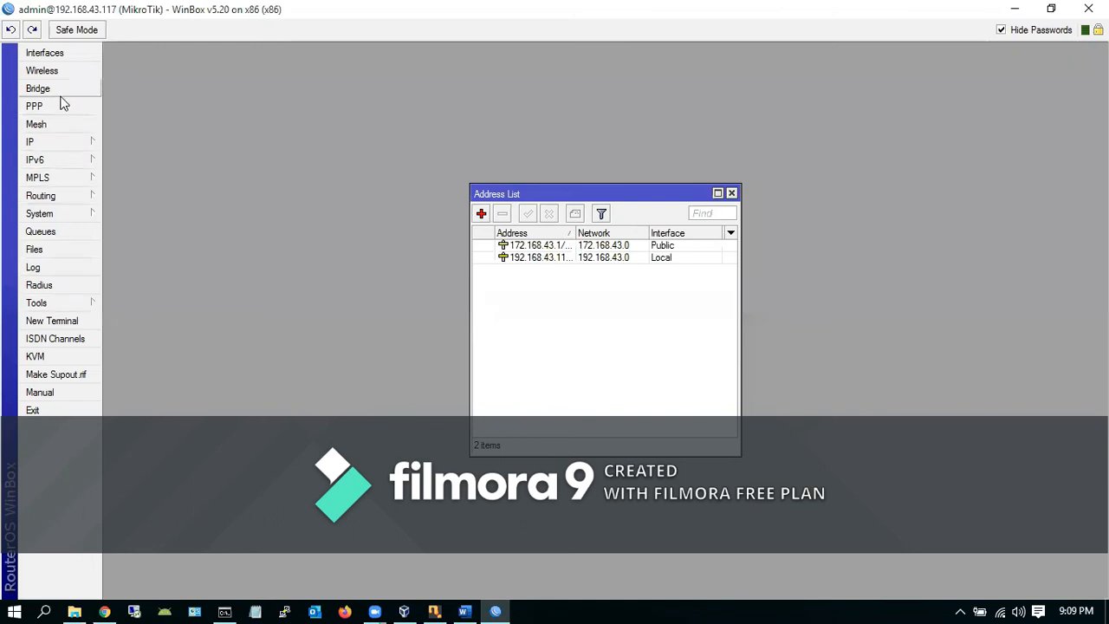
click(81, 145)
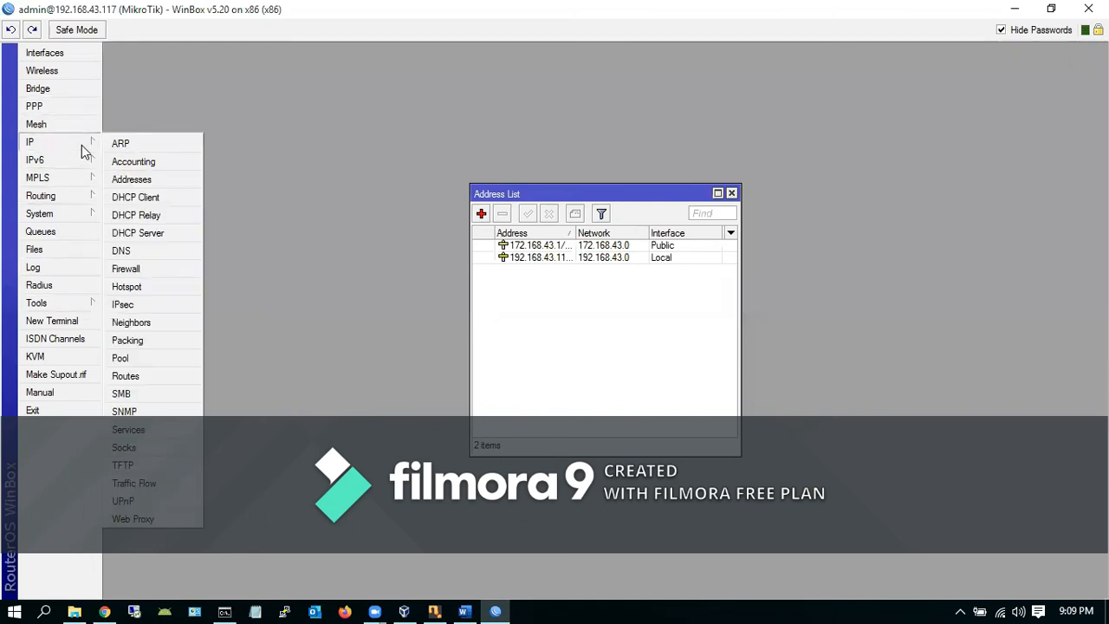
click(139, 271)
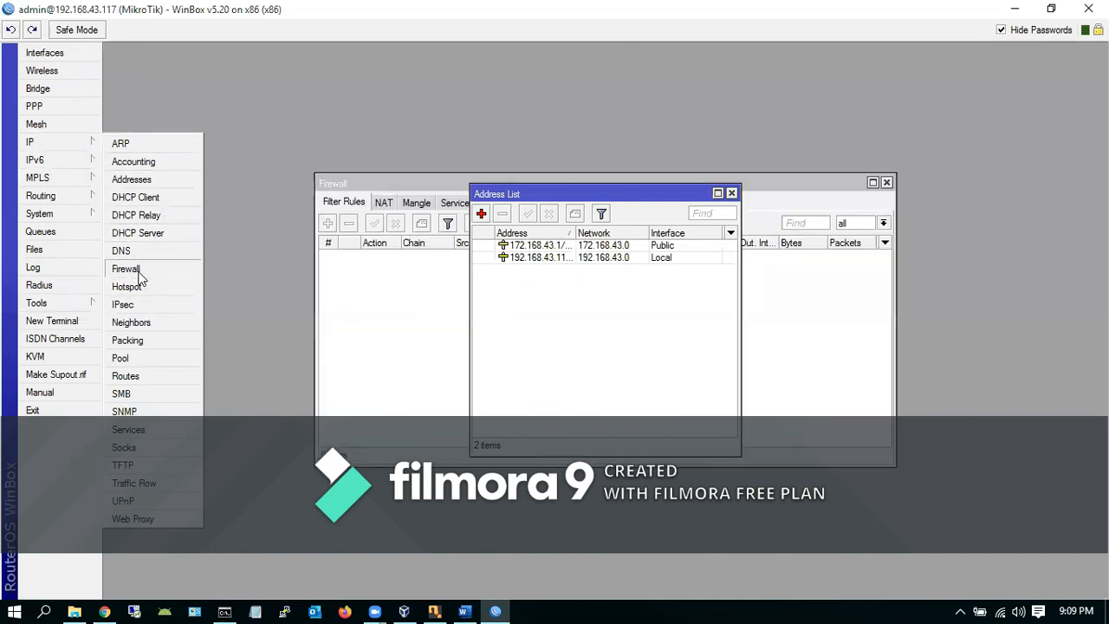
click(383, 202)
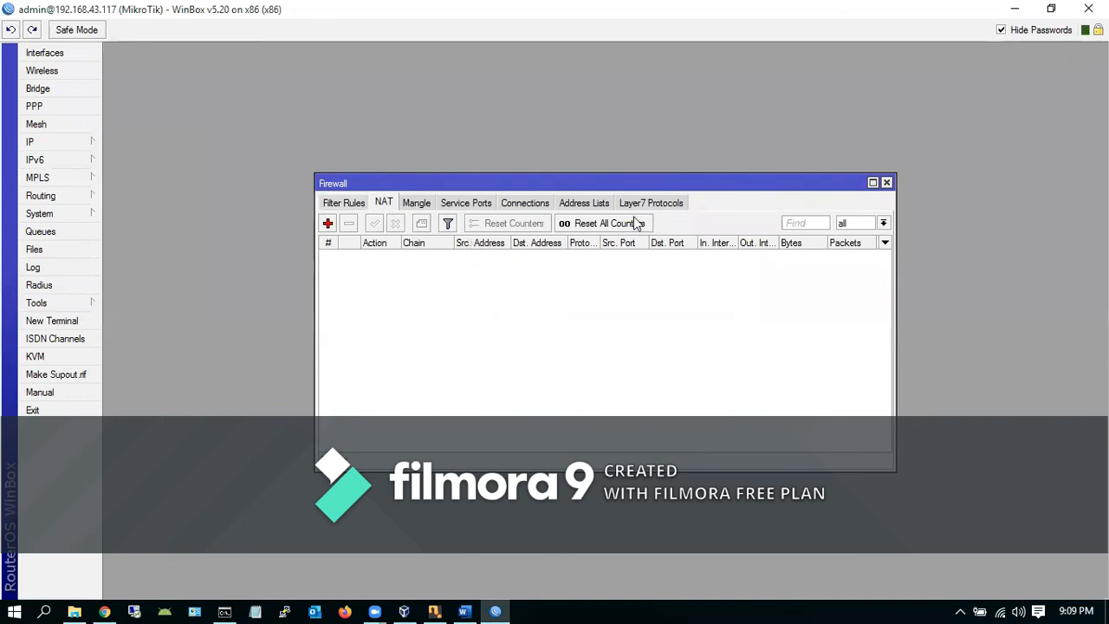
click(886, 183)
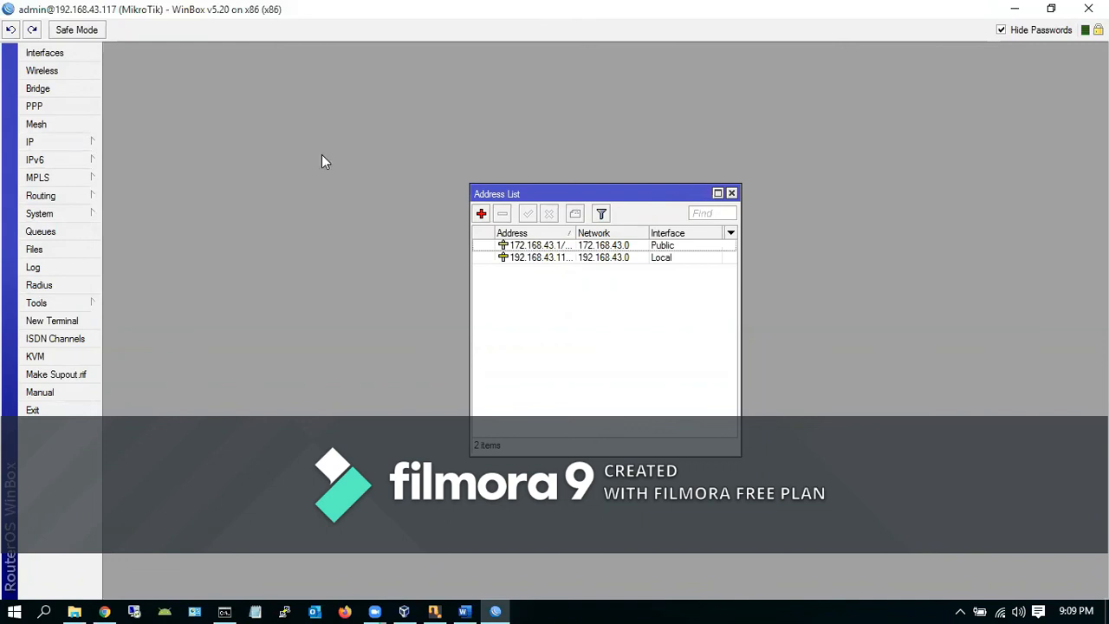
Open the Interface List, narrow it, and move it beside the address list
click(65, 142)
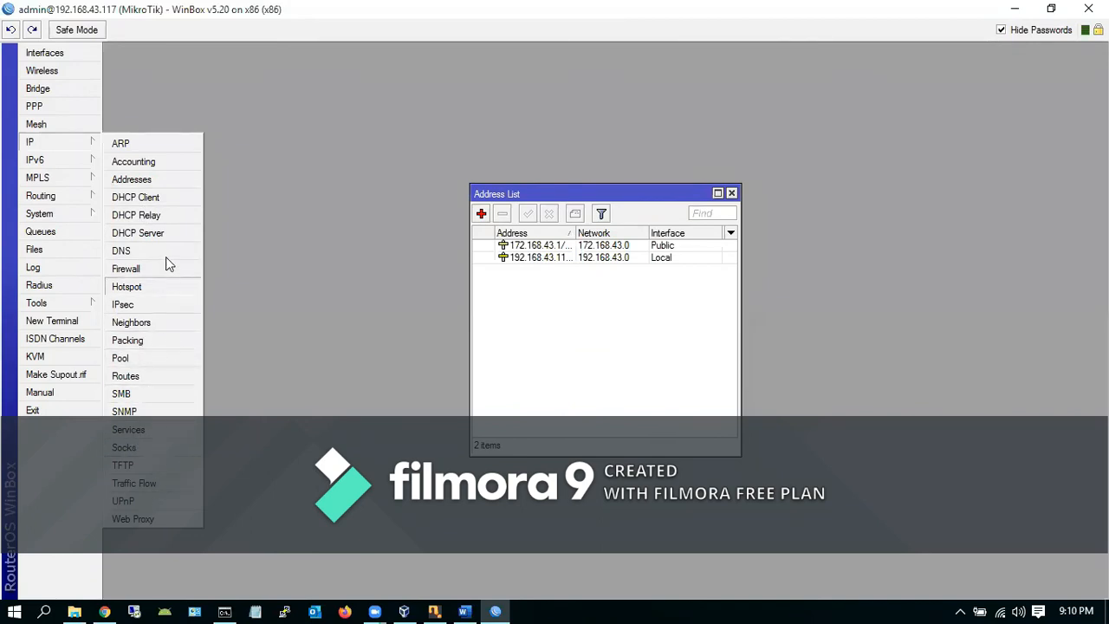
mouse_move(61, 181)
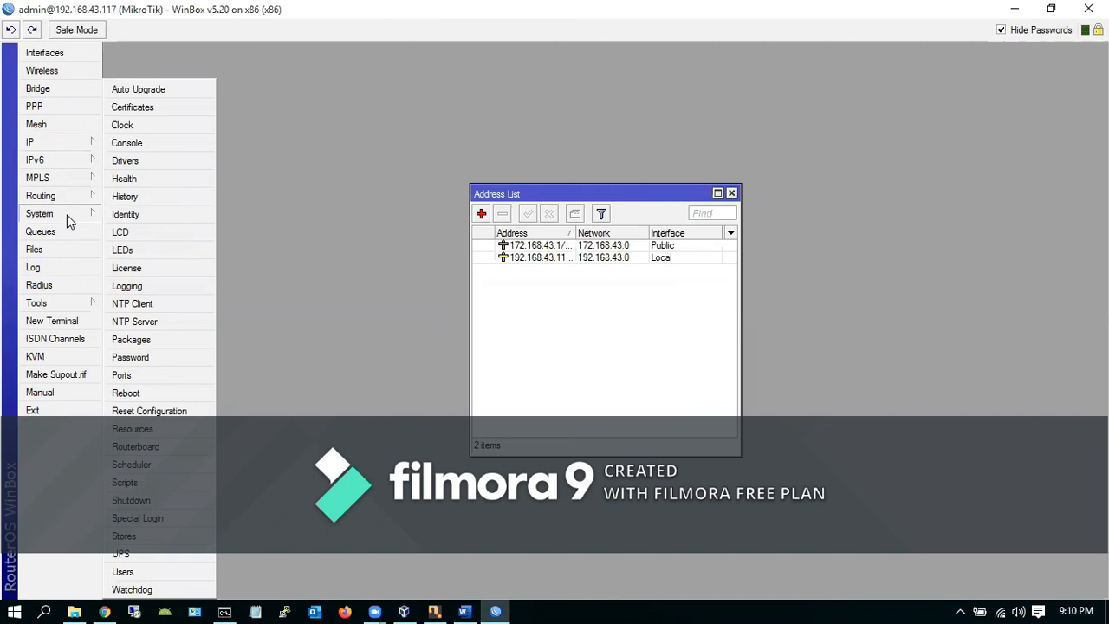
mouse_move(74, 145)
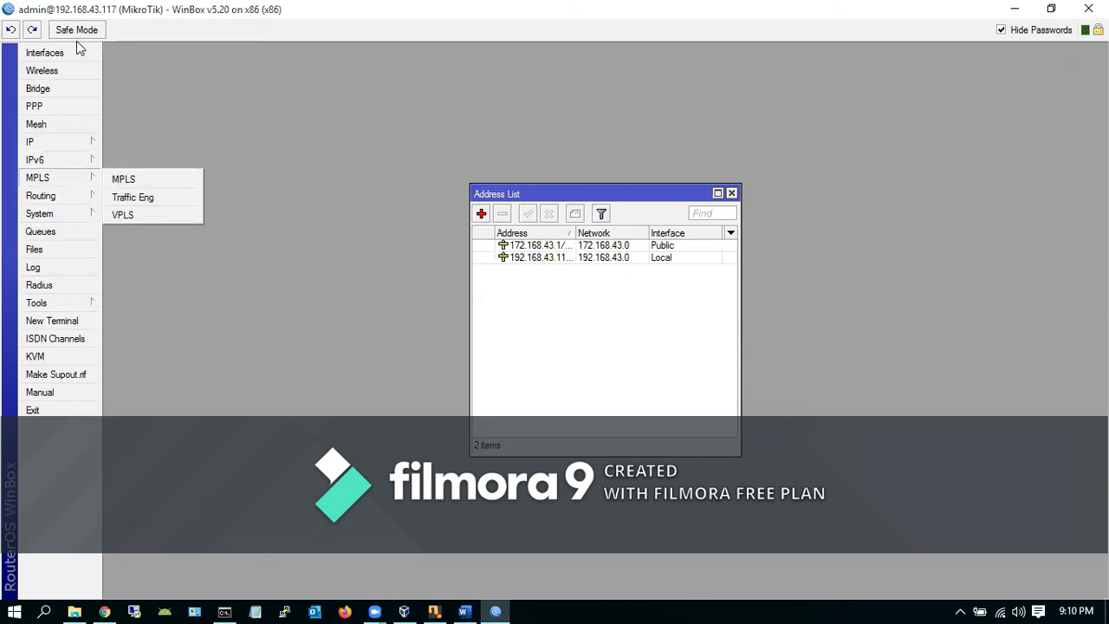
click(52, 53)
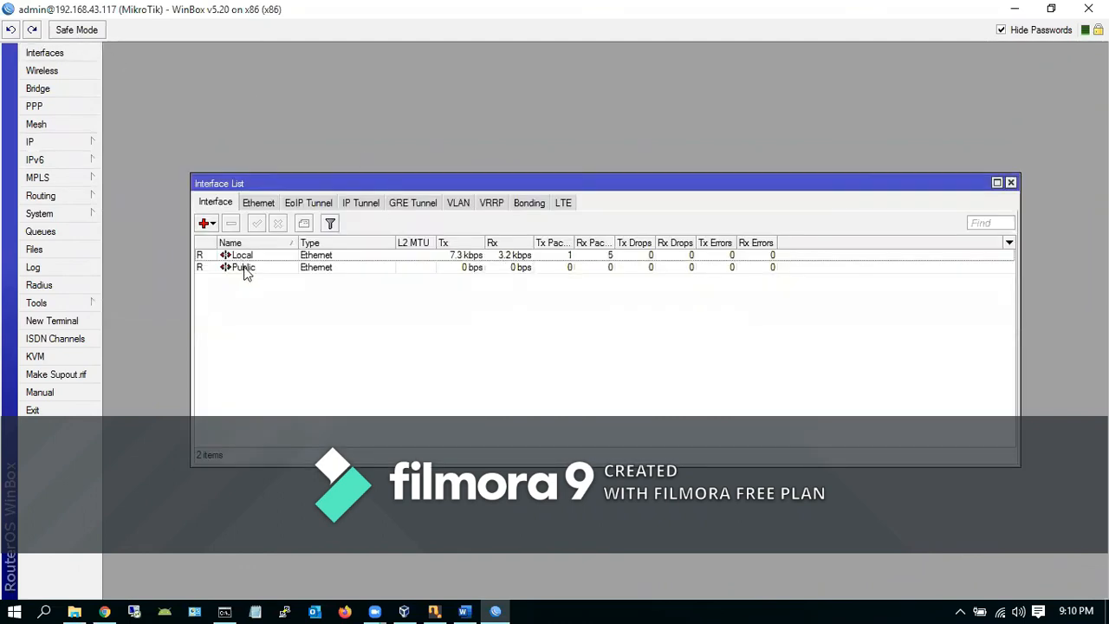
drag(1020, 304, 825, 303)
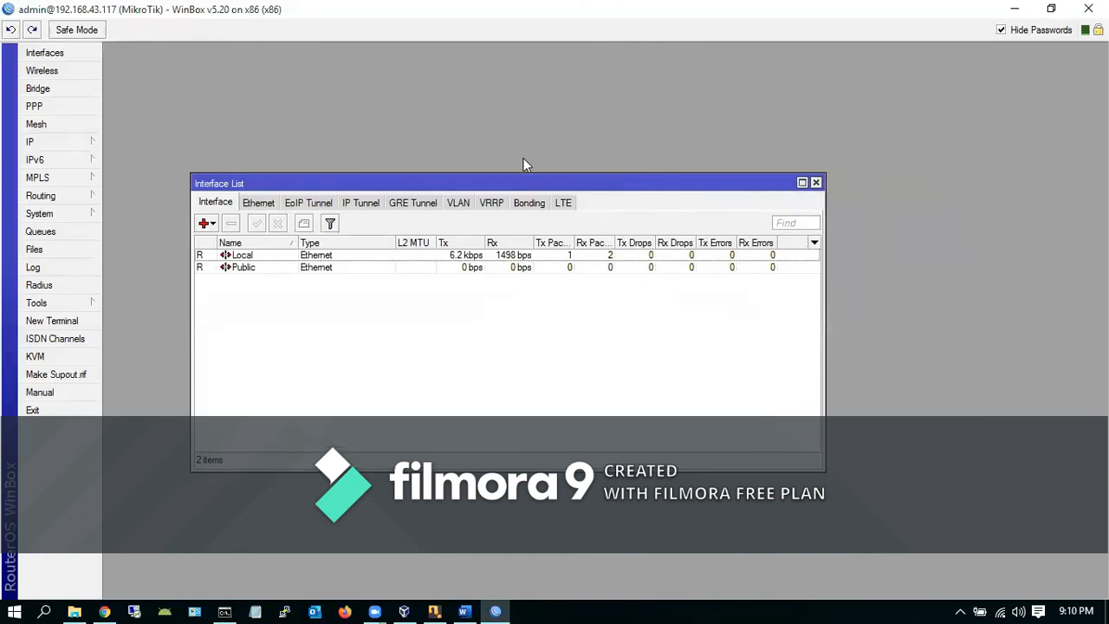
drag(529, 183, 639, 312)
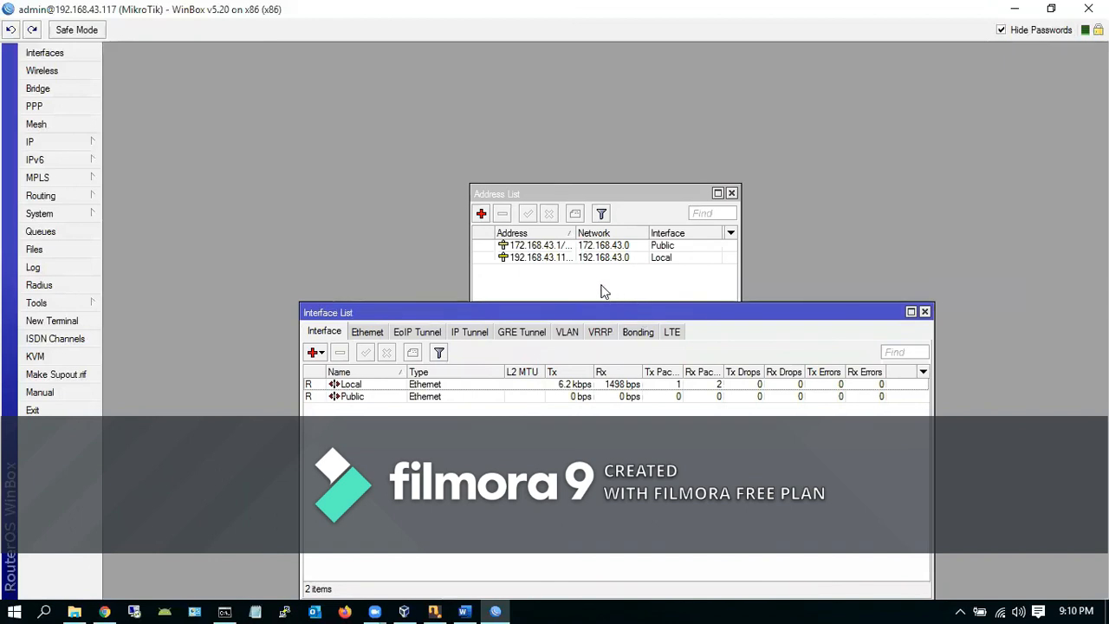
Widen the Address column to show 172.168.43.1/24 and 192.168.43.117/24 in full
drag(574, 233, 590, 233)
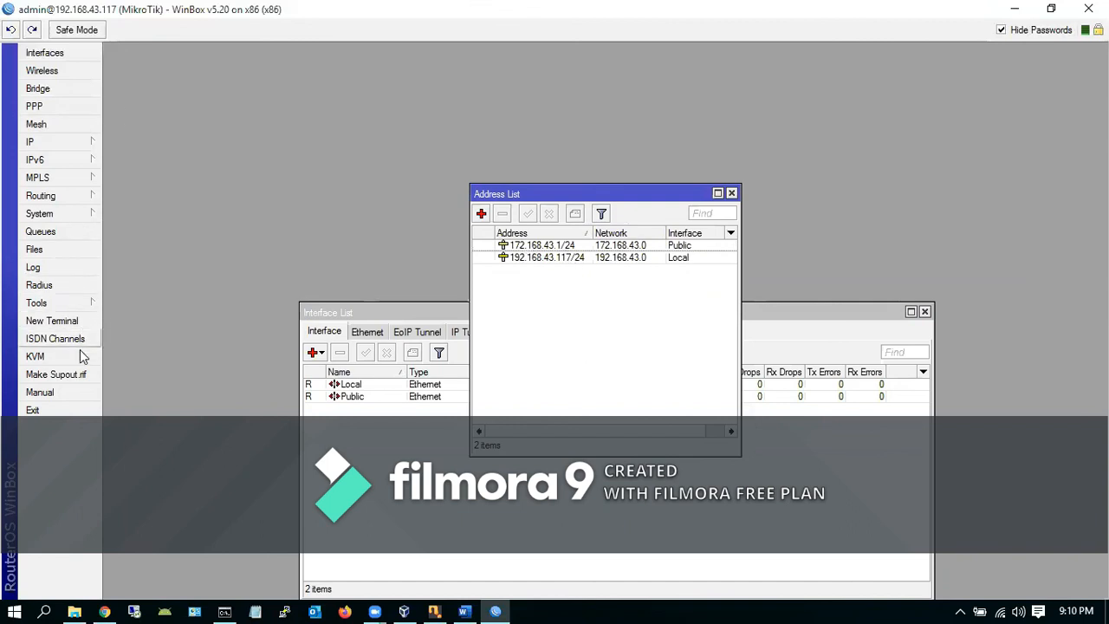
click(65, 303)
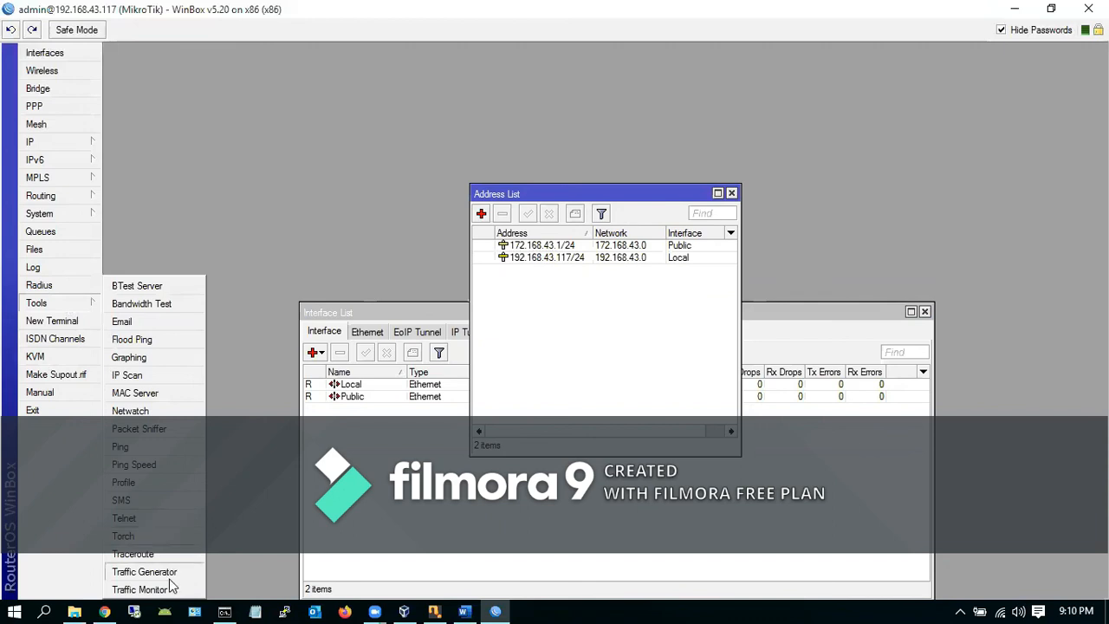
click(71, 328)
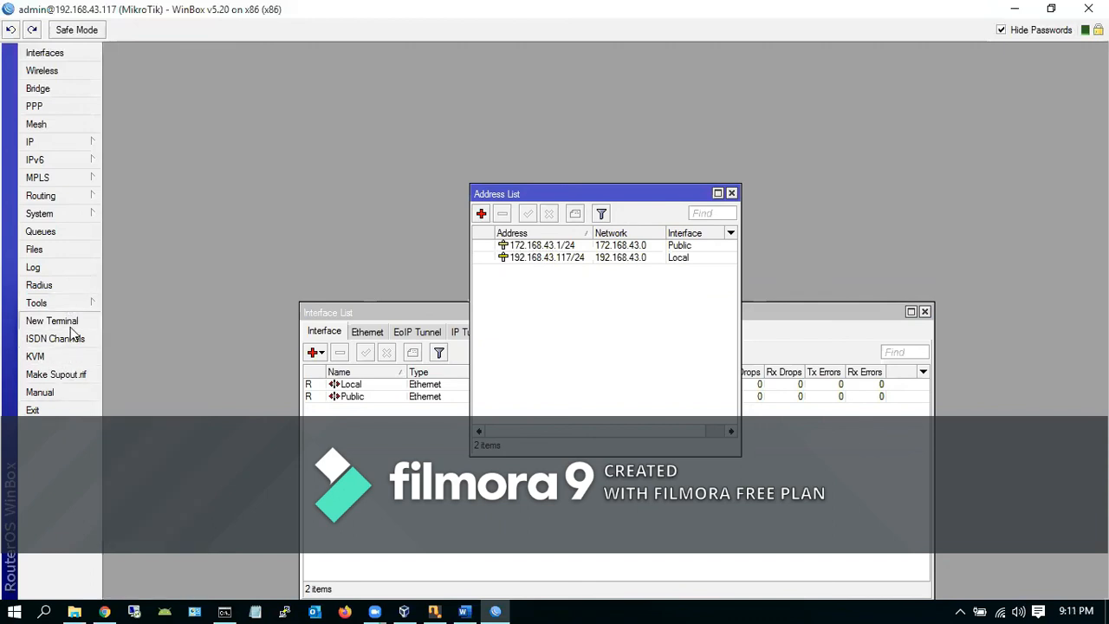
mouse_move(65, 304)
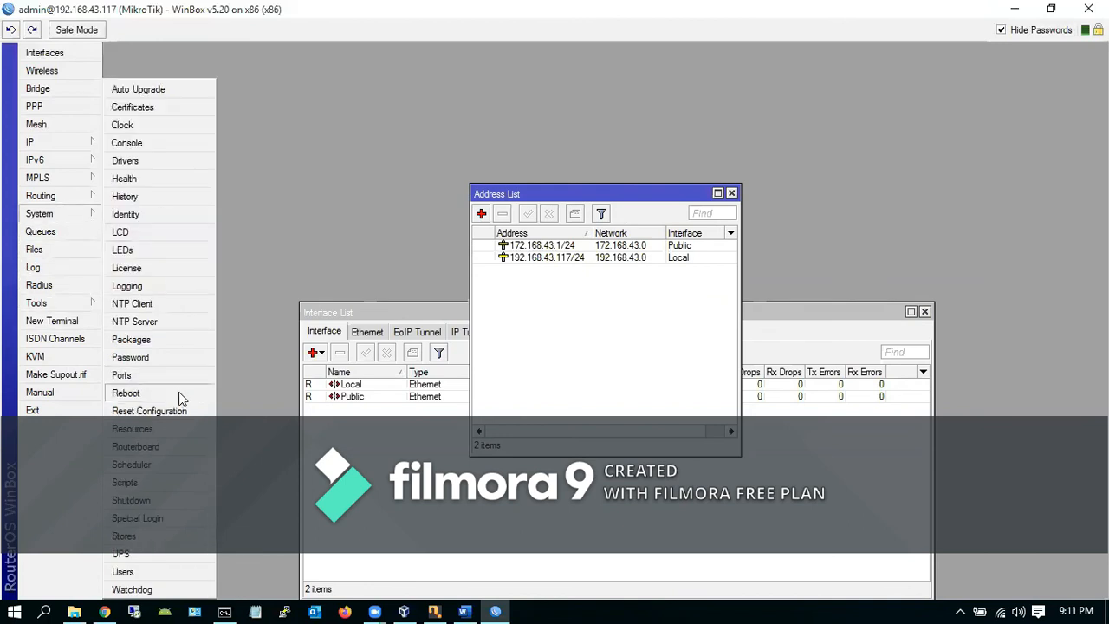
Inspect the default admin user in System > Users, then switch to File Explorer
click(141, 573)
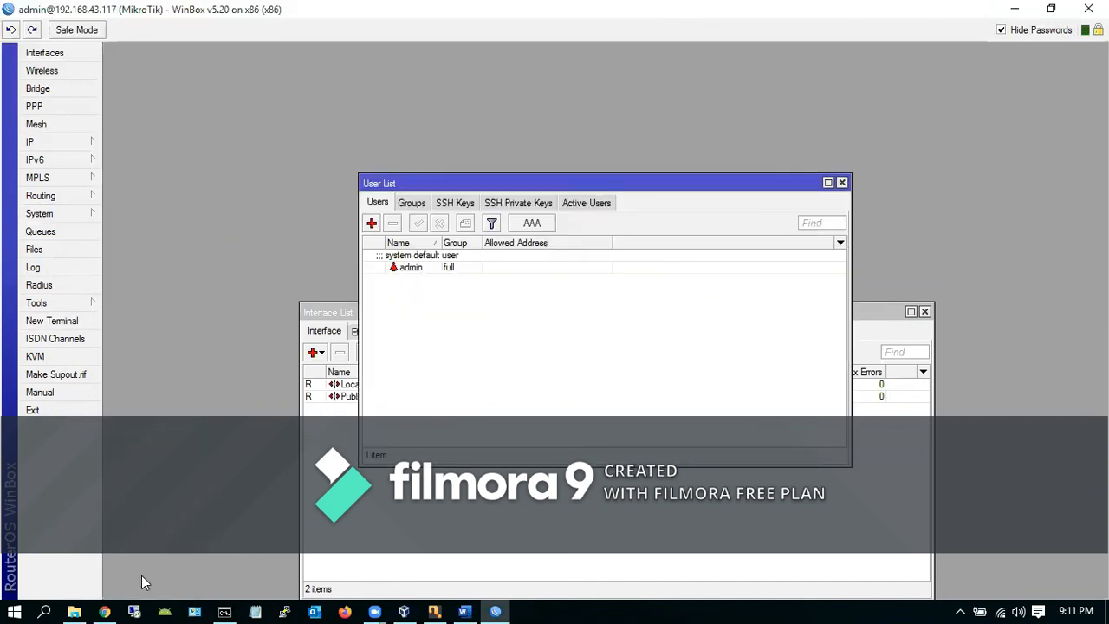
click(417, 272)
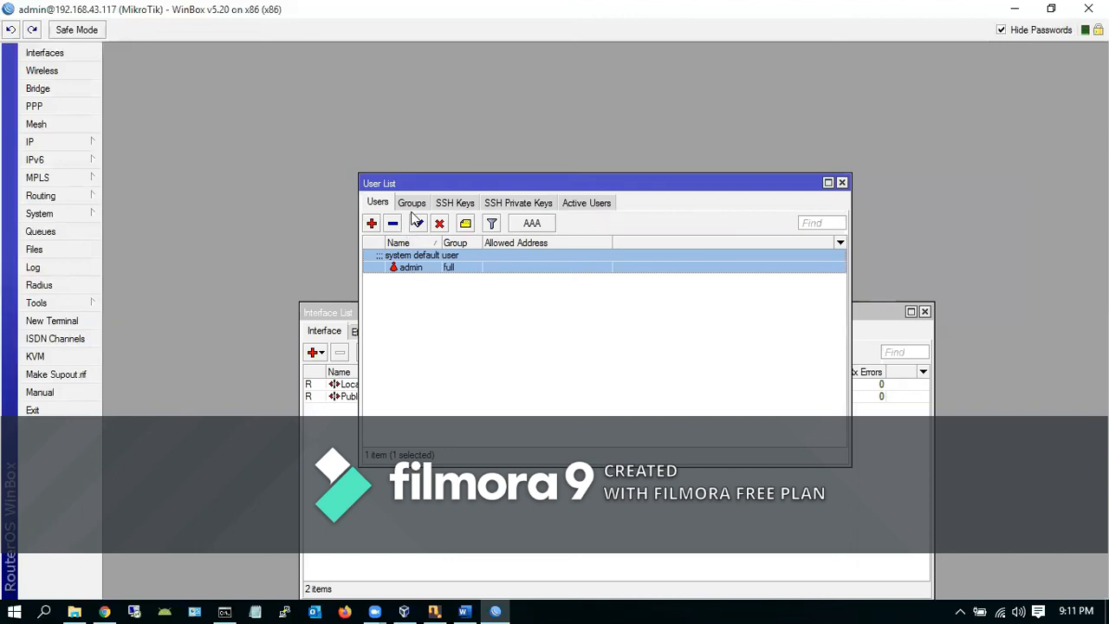
right_click(411, 270)
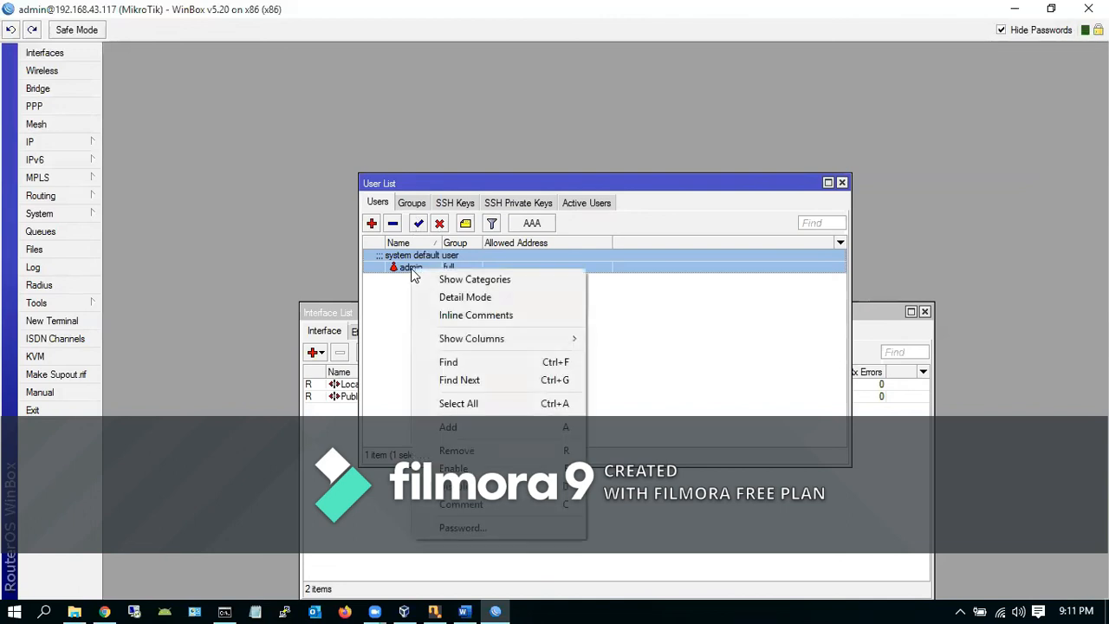
click(388, 379)
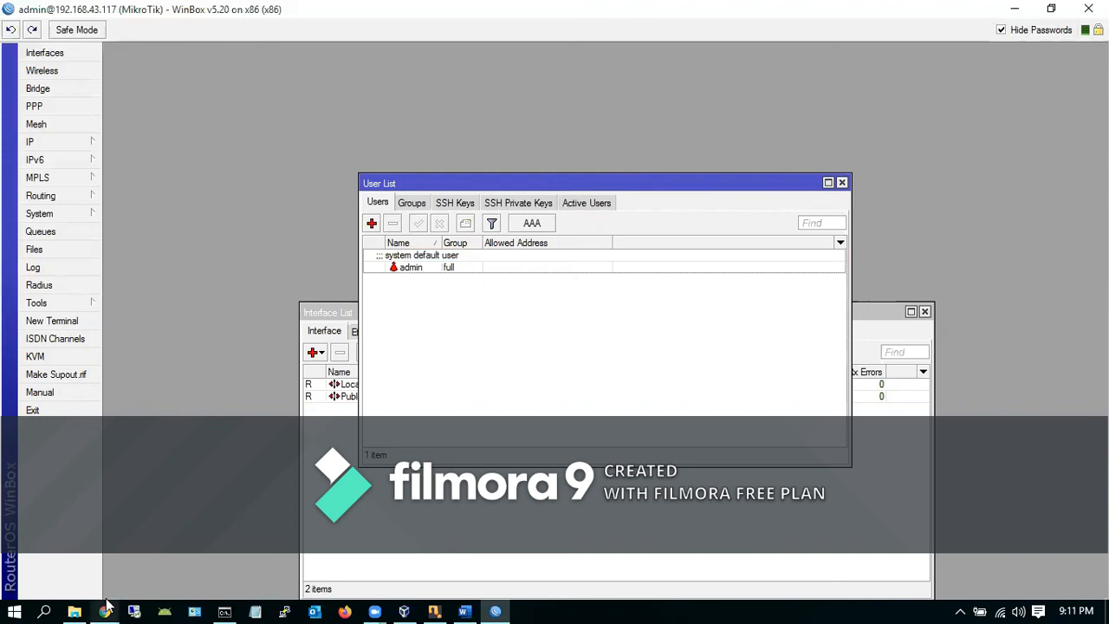
click(80, 611)
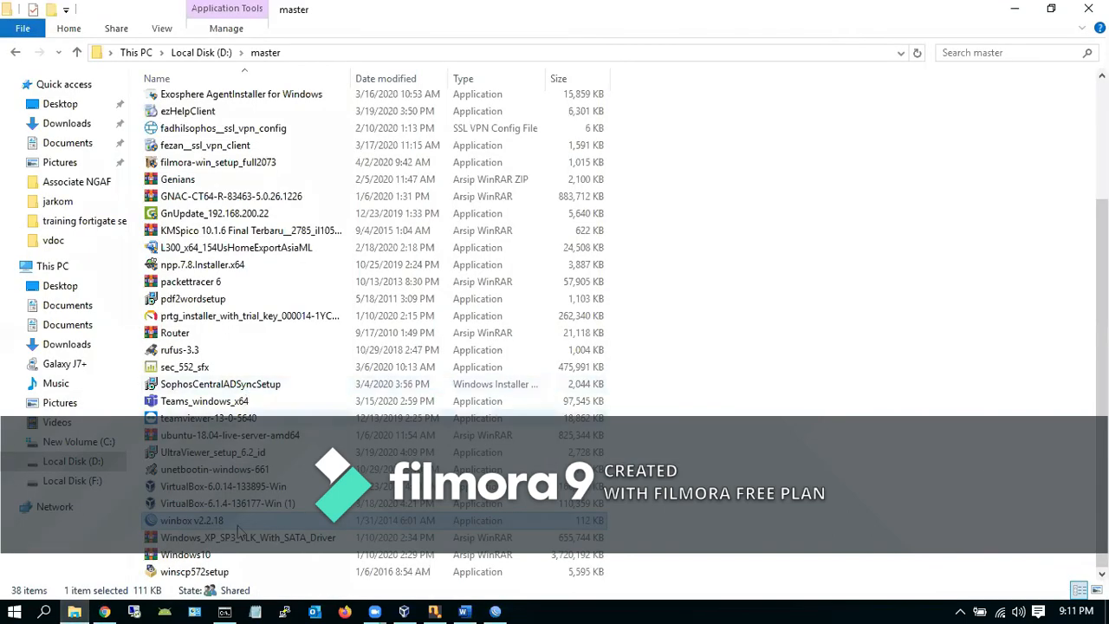
Open Modul Mikrotik_ok.pdf from D:\for campuz\jarkom in Adobe Acrobat Pro
click(76, 462)
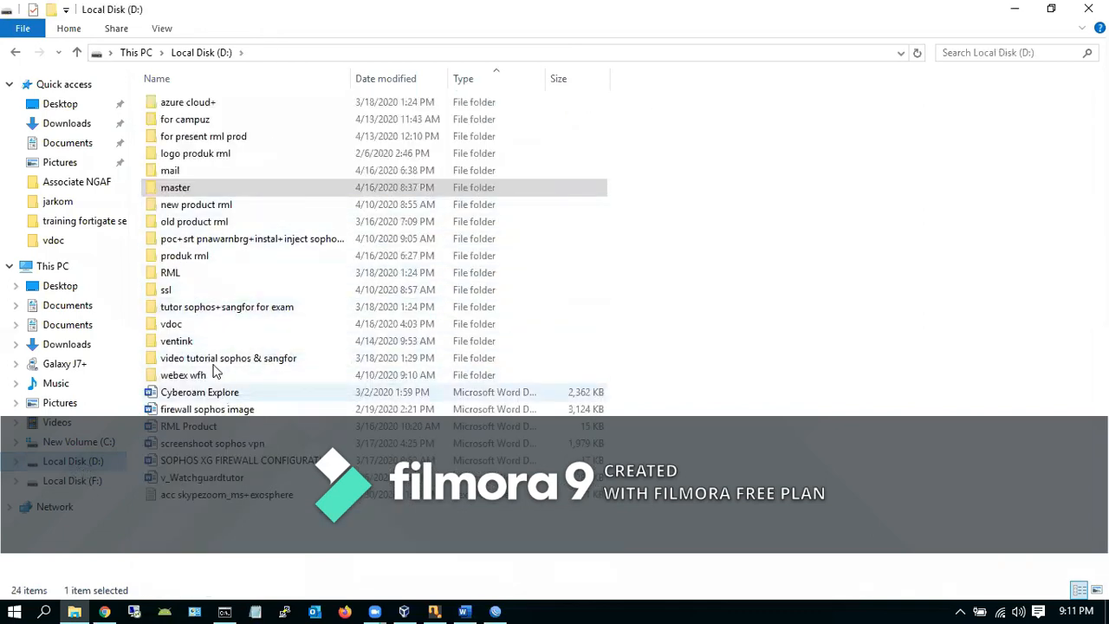
double_click(201, 119)
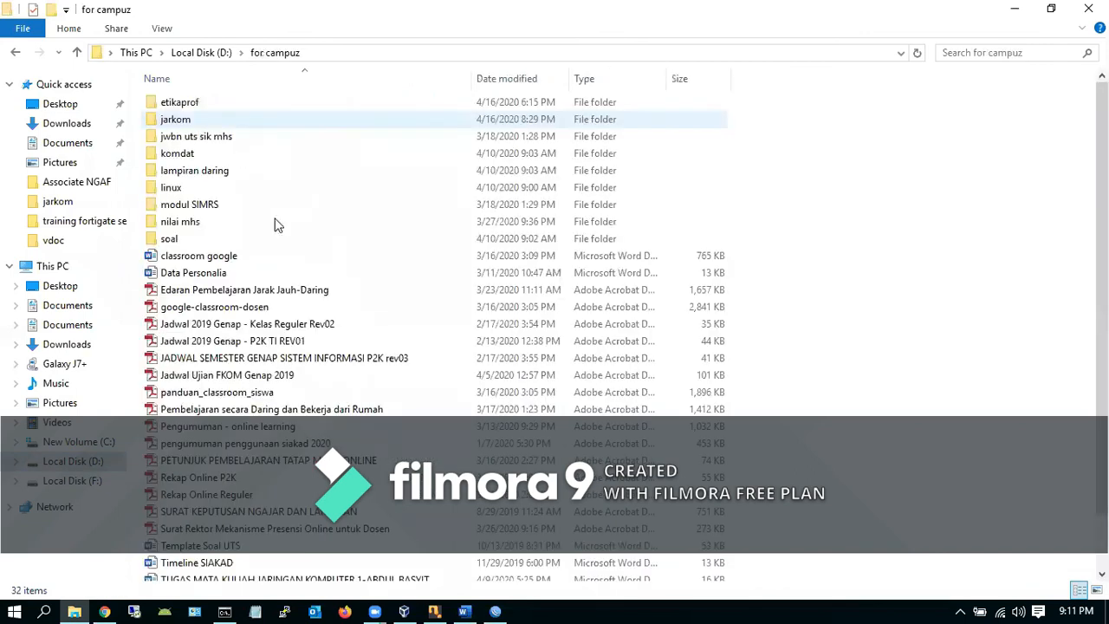
double_click(175, 118)
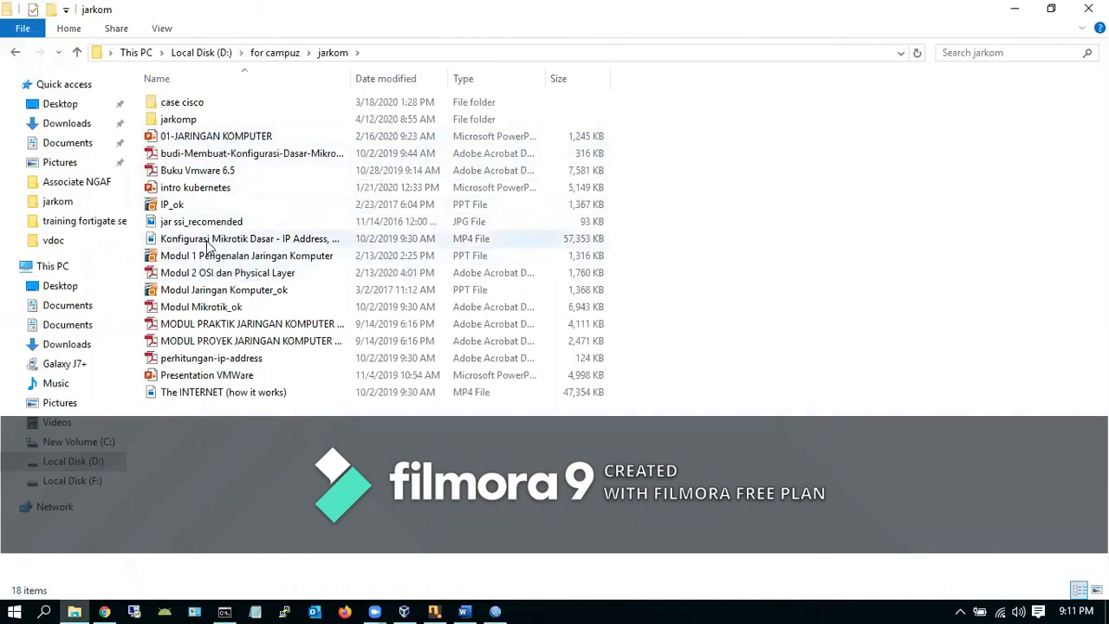
double_click(206, 308)
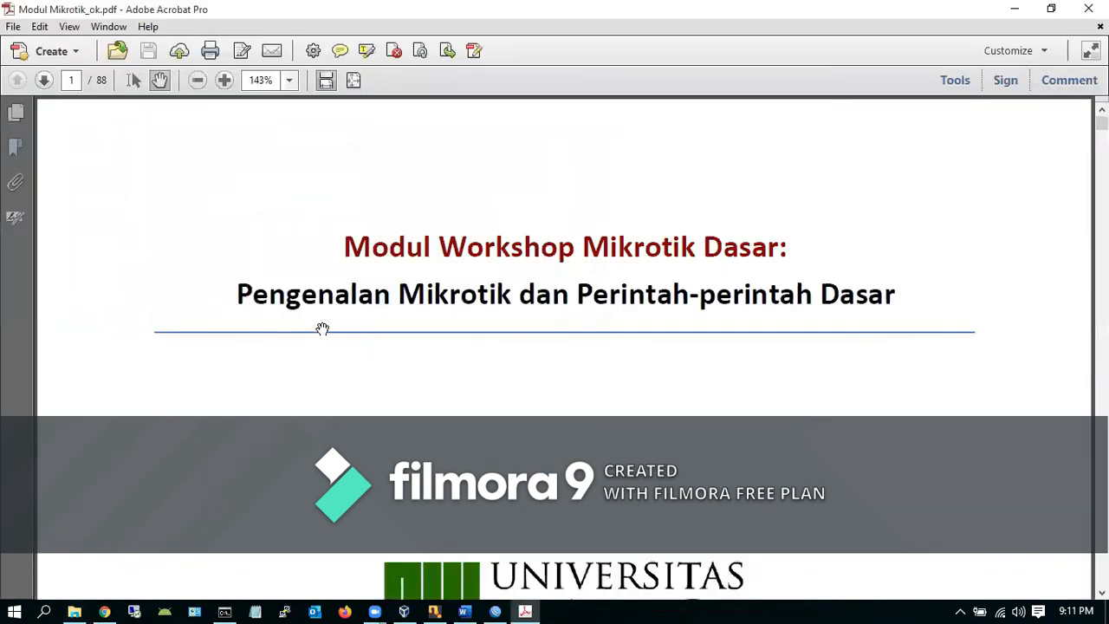
Scroll page 15 down to the system identity command set name=proxy and the [admin@proxy] prompt
scroll(456, 317, down, 20)
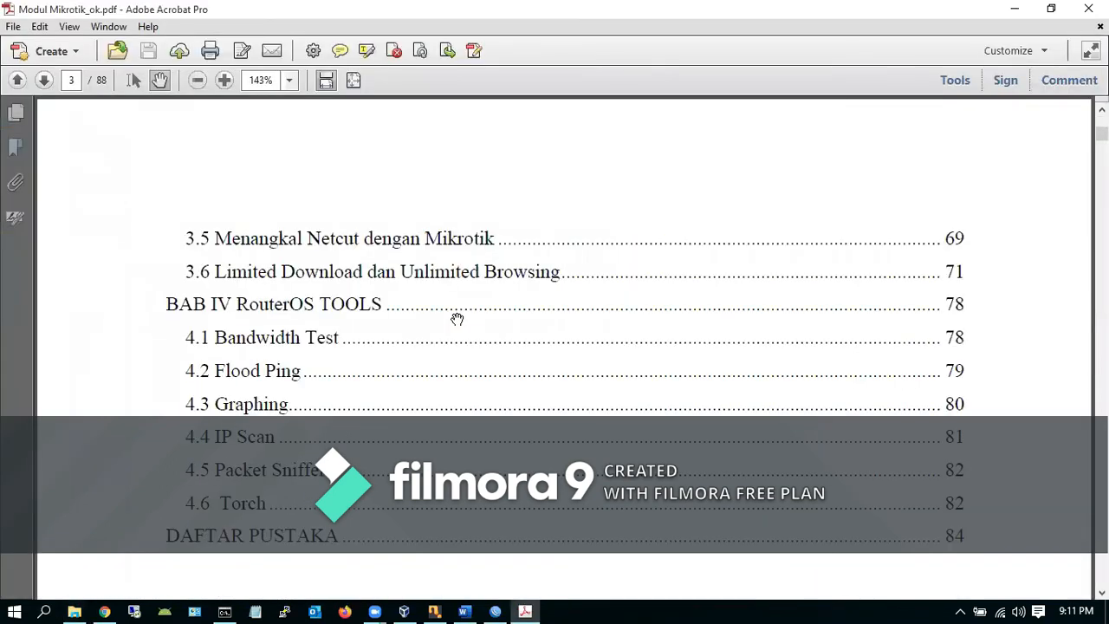
scroll(456, 317, down, 20)
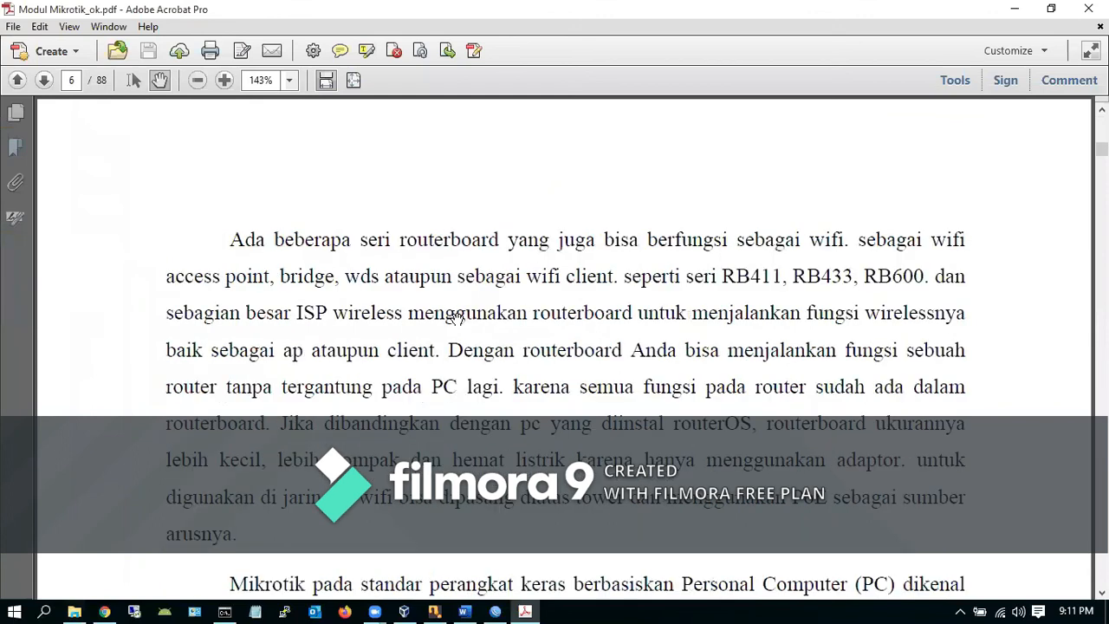
scroll(456, 318, down, 20)
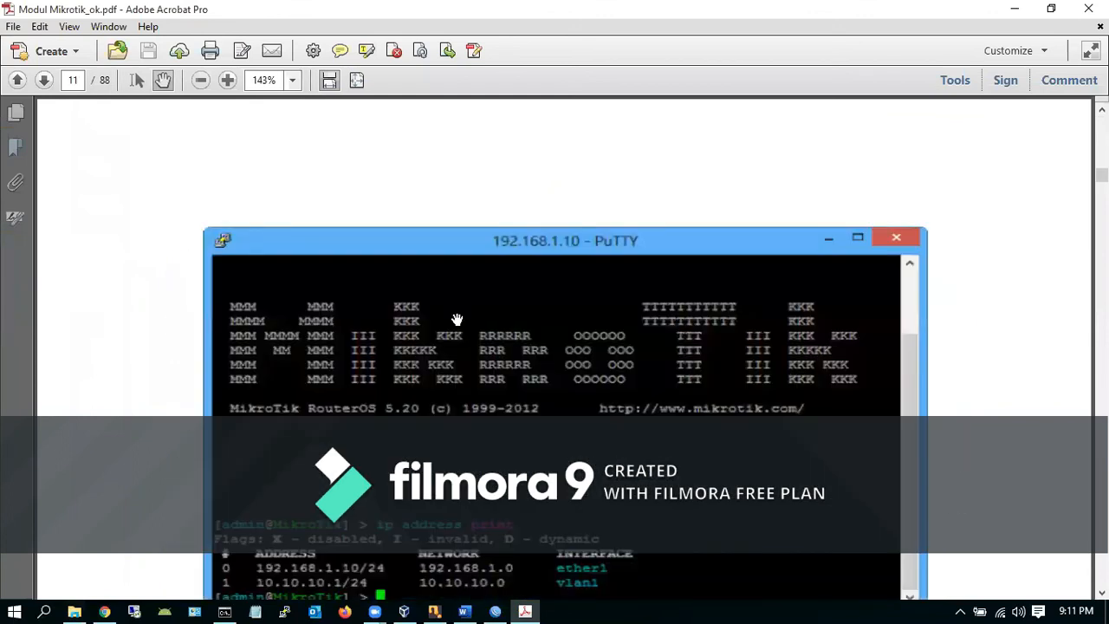
scroll(456, 317, down, 20)
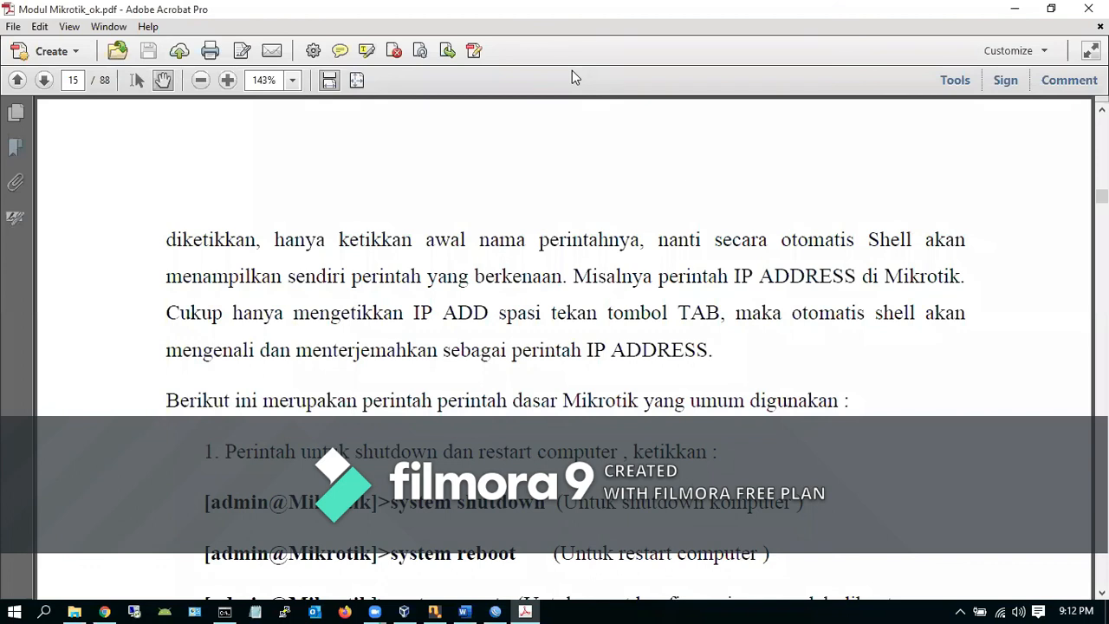
key(Down)
key(Down)
key(Down)
key(Down)
key(Down)
key(Down)
key(Down)
key(Down)
key(Down)
key(Down)
key(Down)
key(Down)
key(Down)
key(Down)
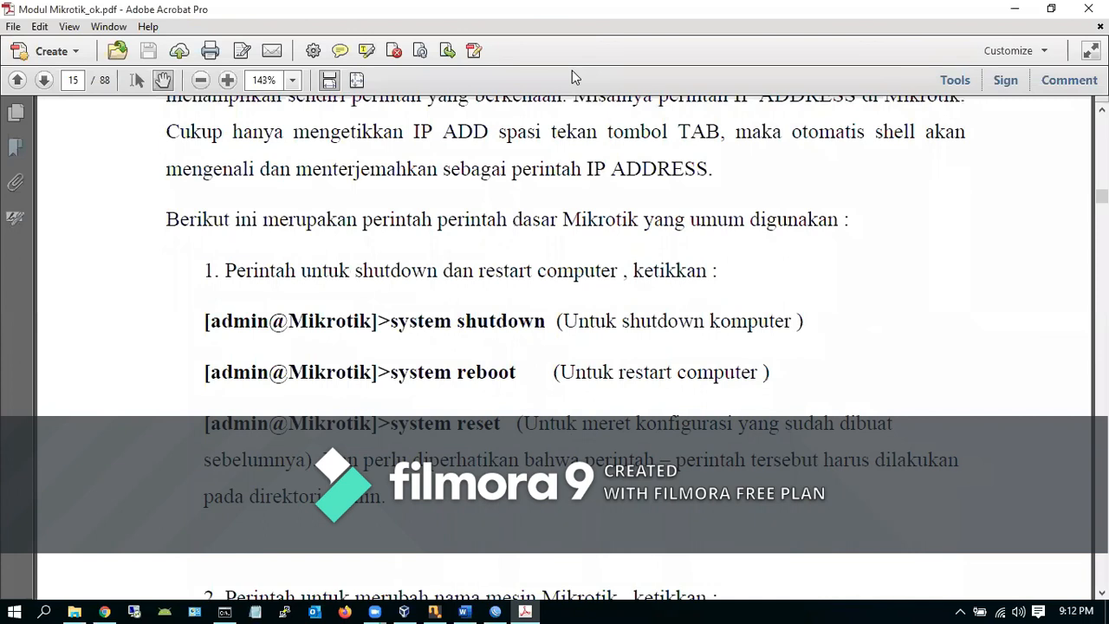
key(Down)
key(Down)
key(Down)
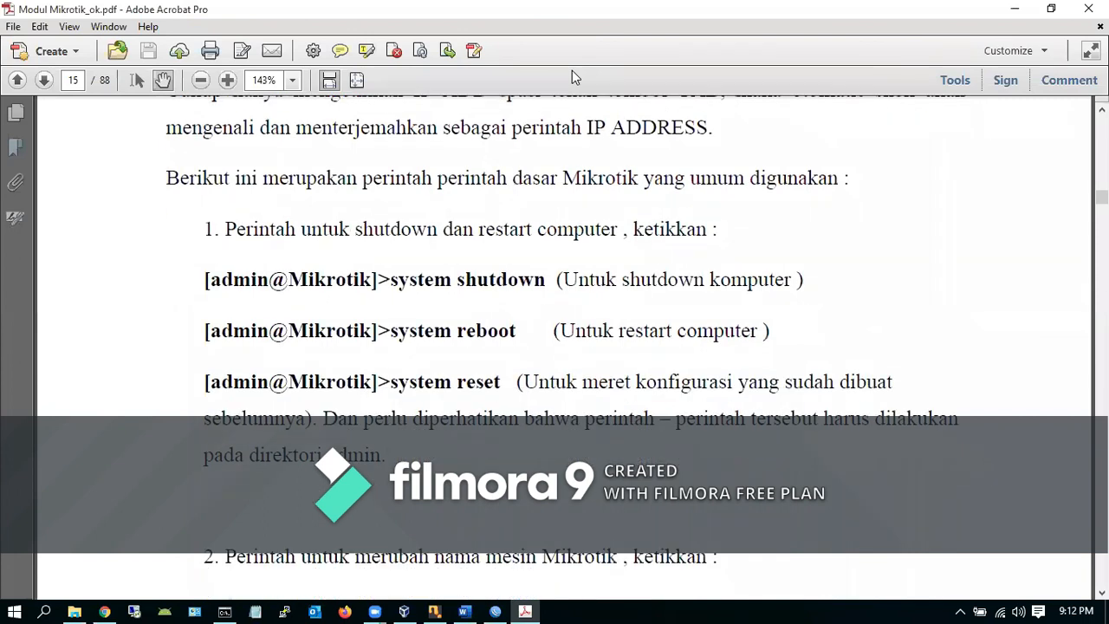
key(Down)
key(Down)
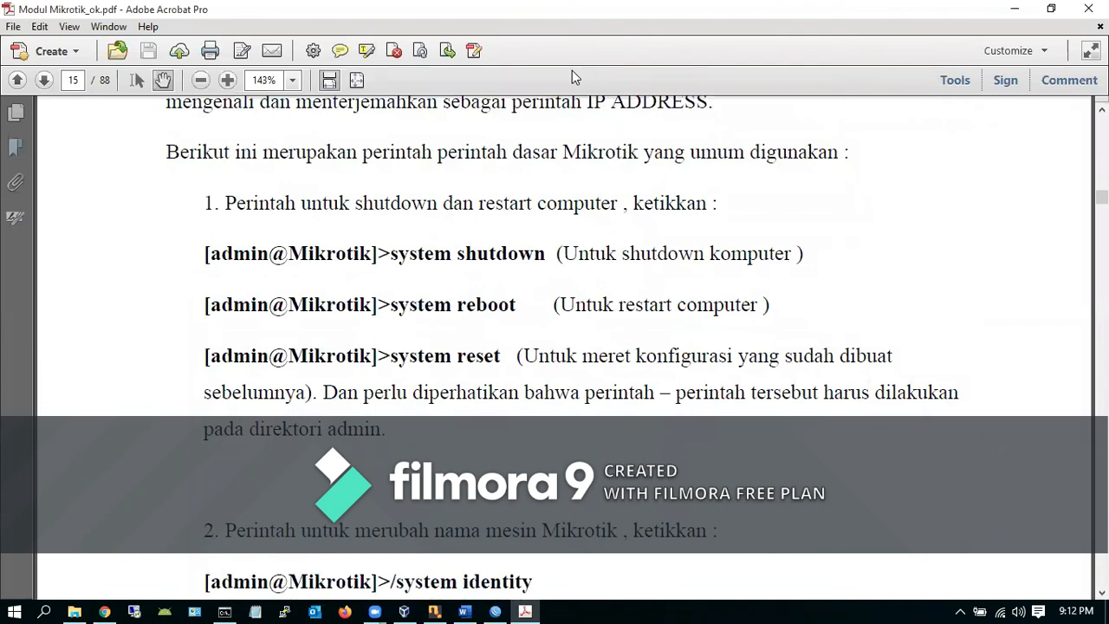
key(Down)
key(Down)
key(Down)
key(Down)
key(Down)
key(Down)
key(Down)
key(Down)
key(Down)
key(Down)
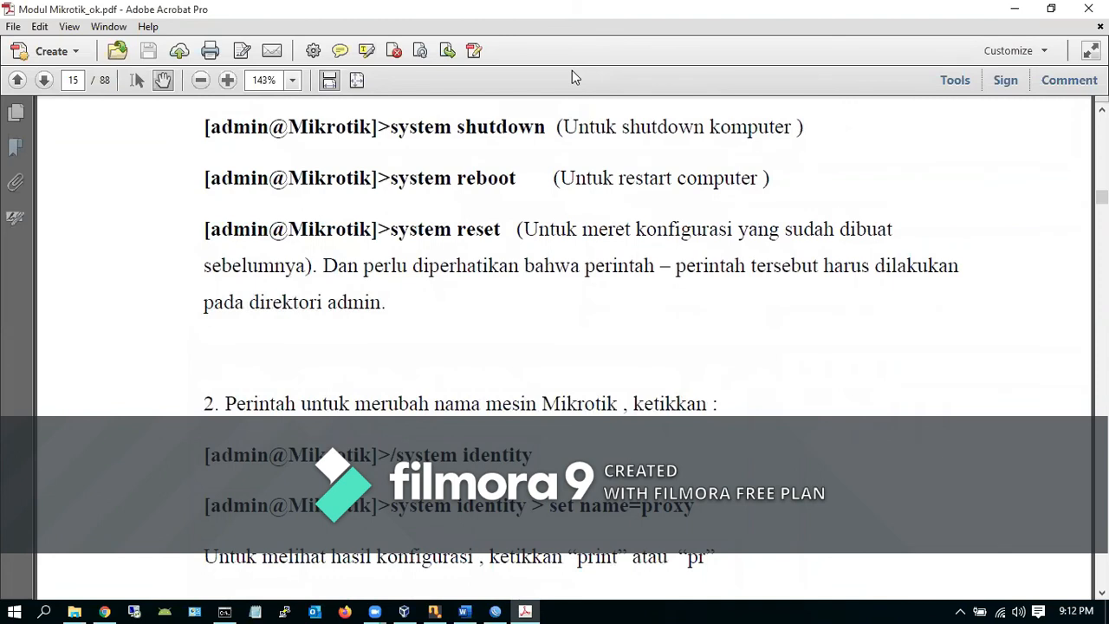
key(Down)
key(Down)
key(Down)
key(Down)
key(Down)
key(Down)
key(Down)
key(Down)
key(Down)
key(Down)
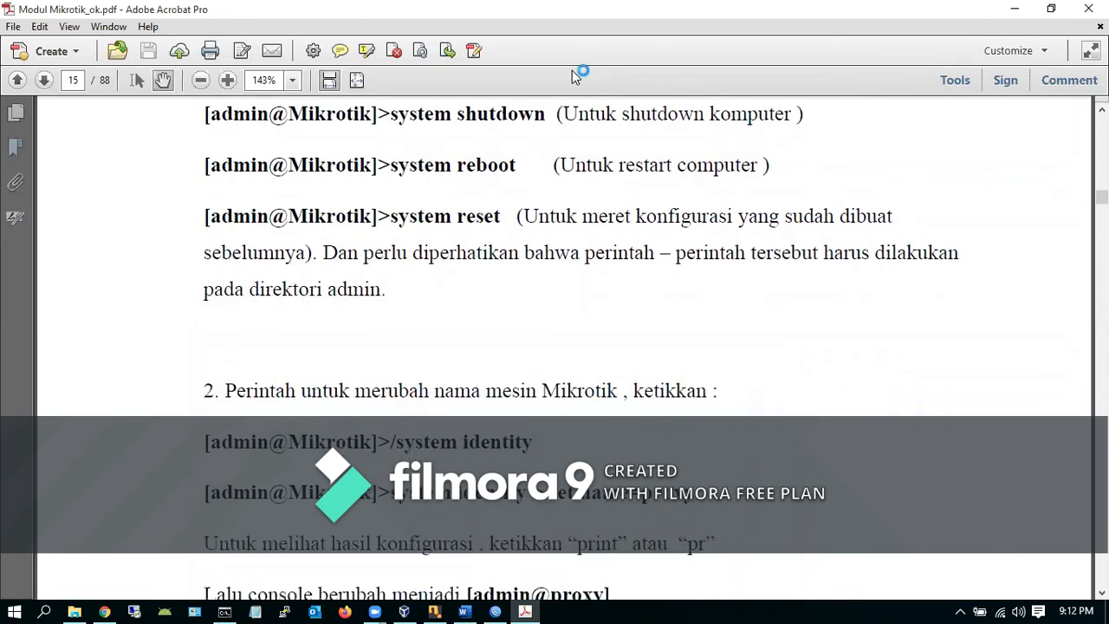
key(Down)
key(Down)
key(Down)
key(Down)
key(Down)
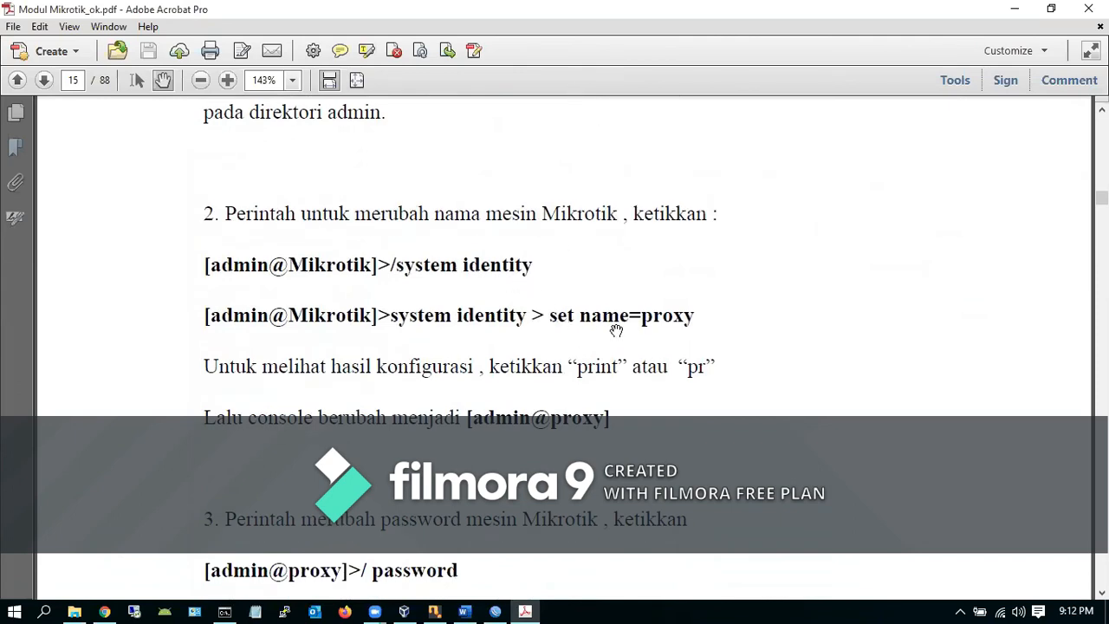
Browse pages 15–31, then jump to page 45 on the Asia/Jakarta clock time-zone setting
scroll(723, 359, down, 6)
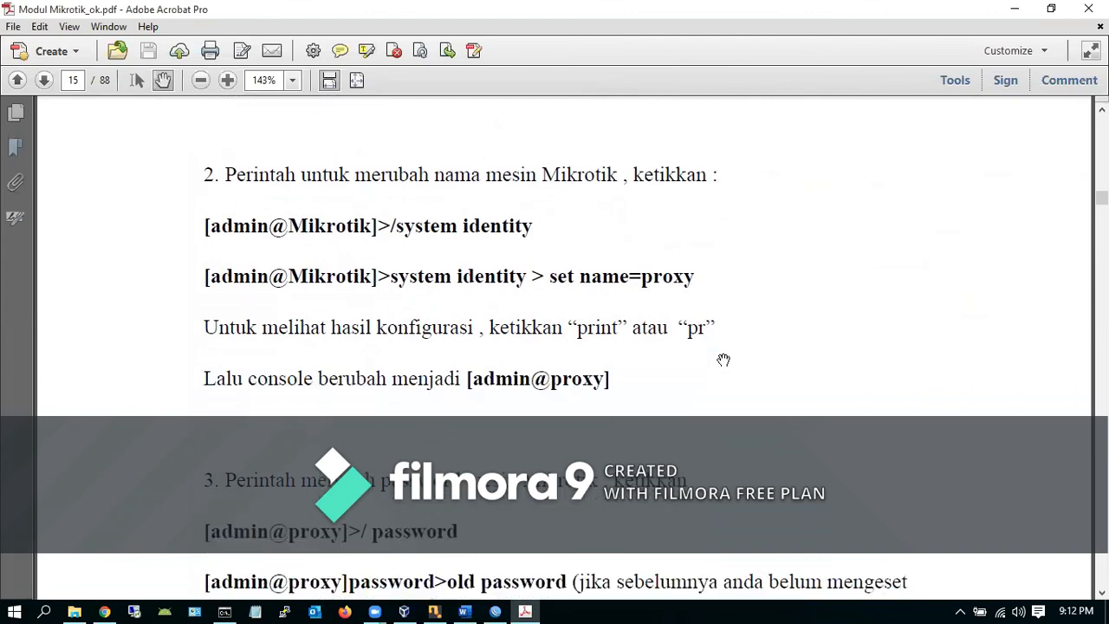
scroll(723, 359, down, 1)
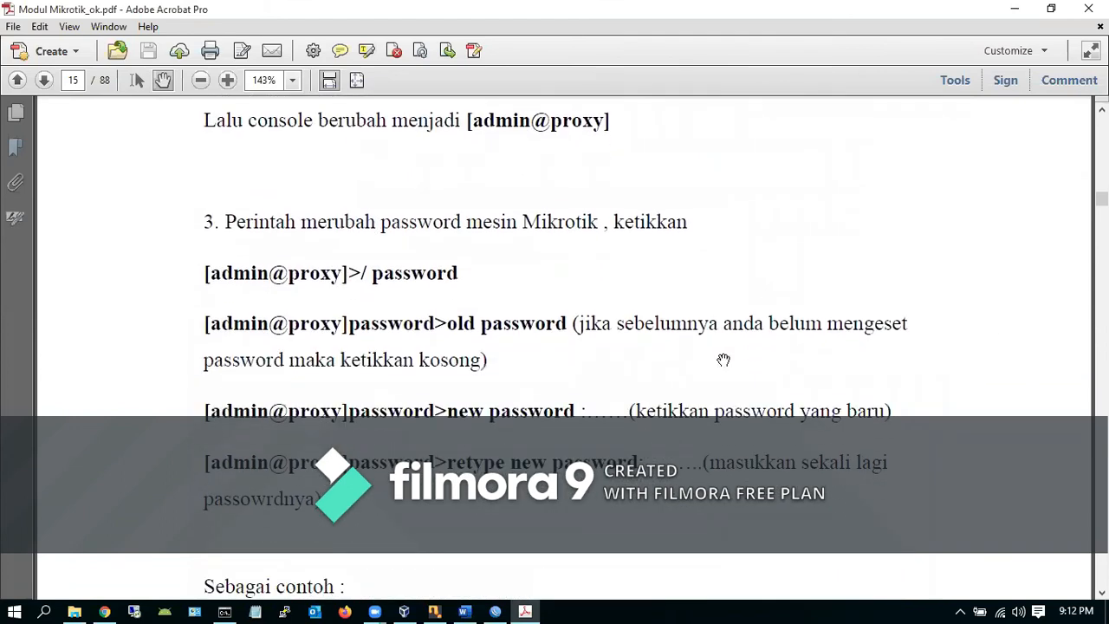
scroll(723, 360, down, 2)
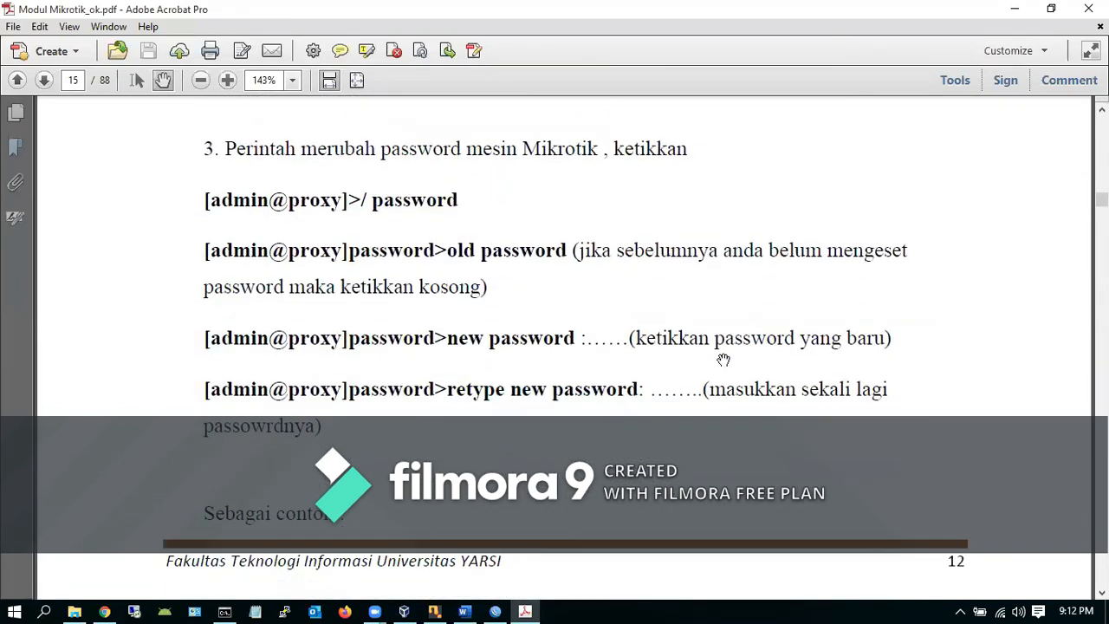
scroll(723, 360, up, 3)
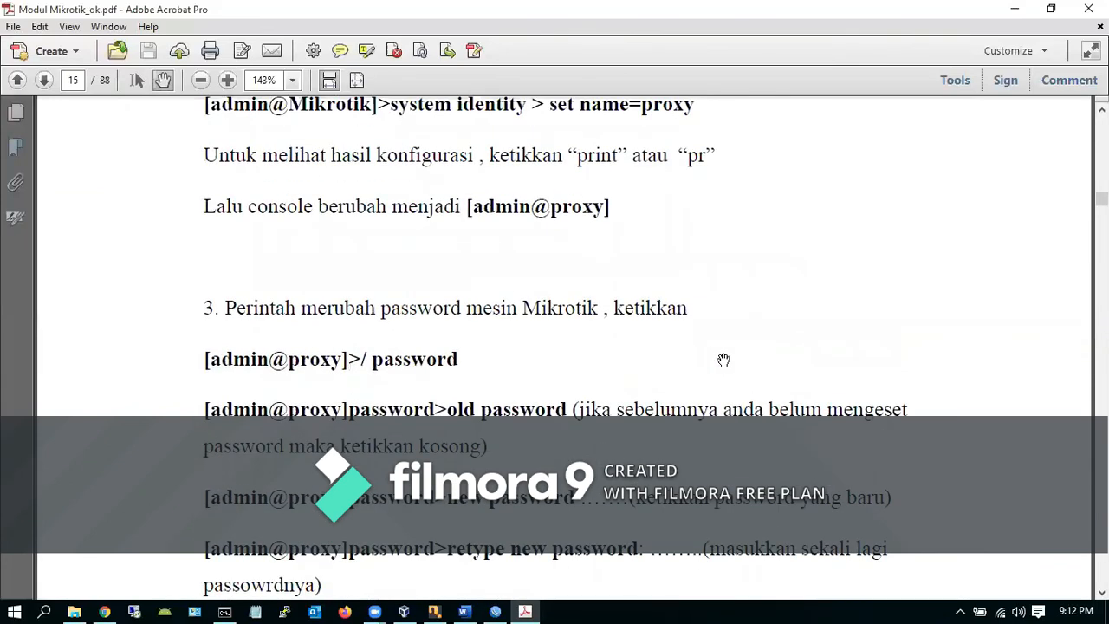
scroll(724, 360, down, 3)
scroll(723, 359, up, 1)
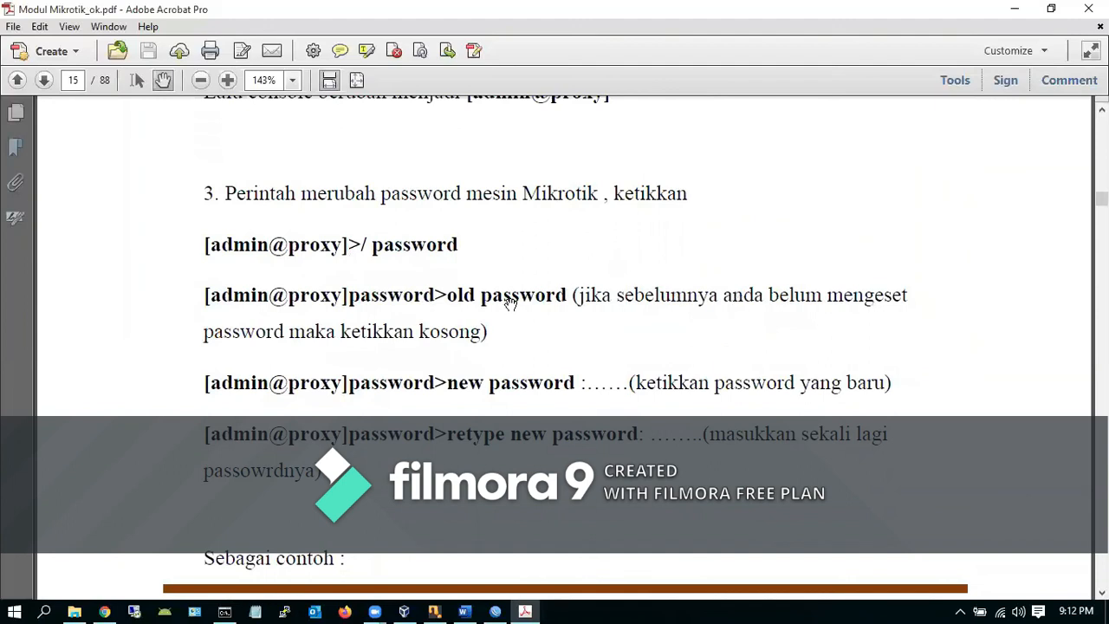
scroll(508, 340, down, 14)
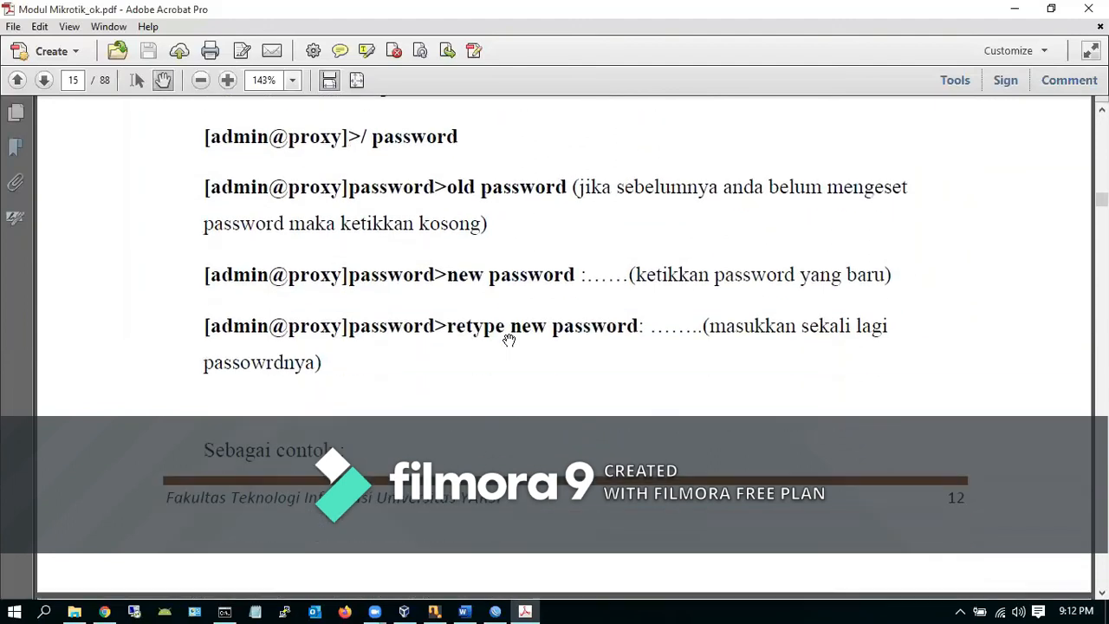
scroll(509, 340, down, 5)
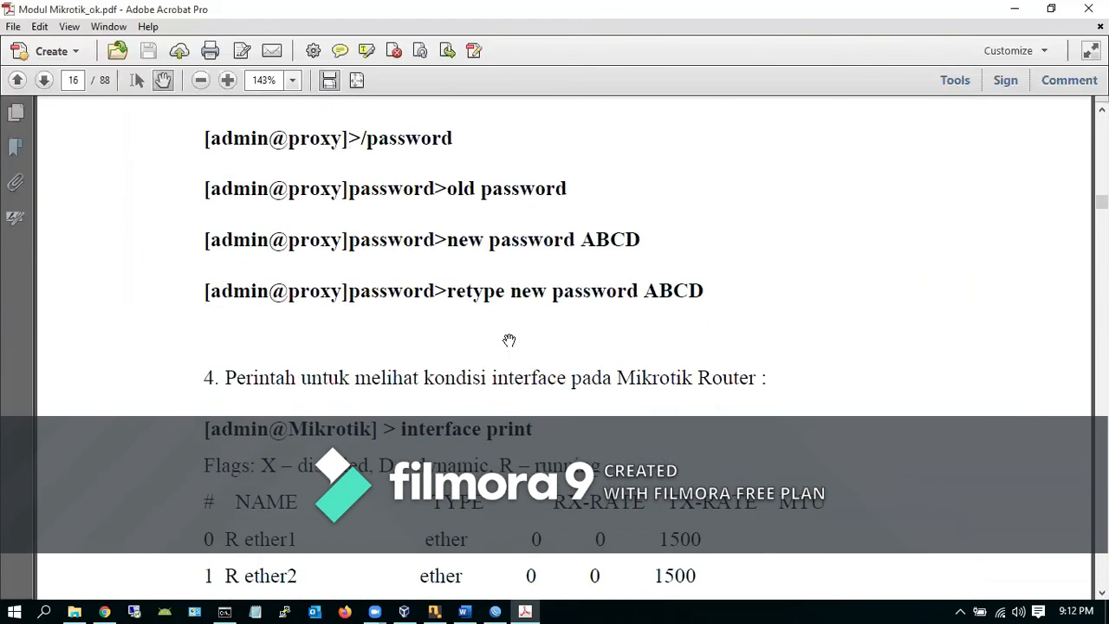
scroll(508, 339, down, 1)
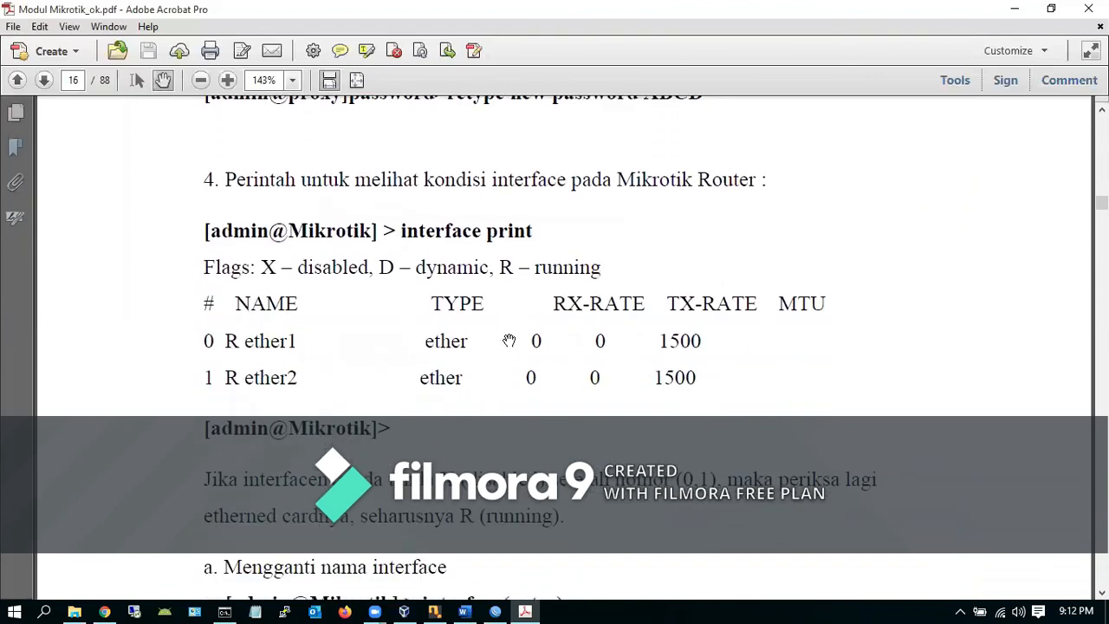
scroll(563, 347, down, 20)
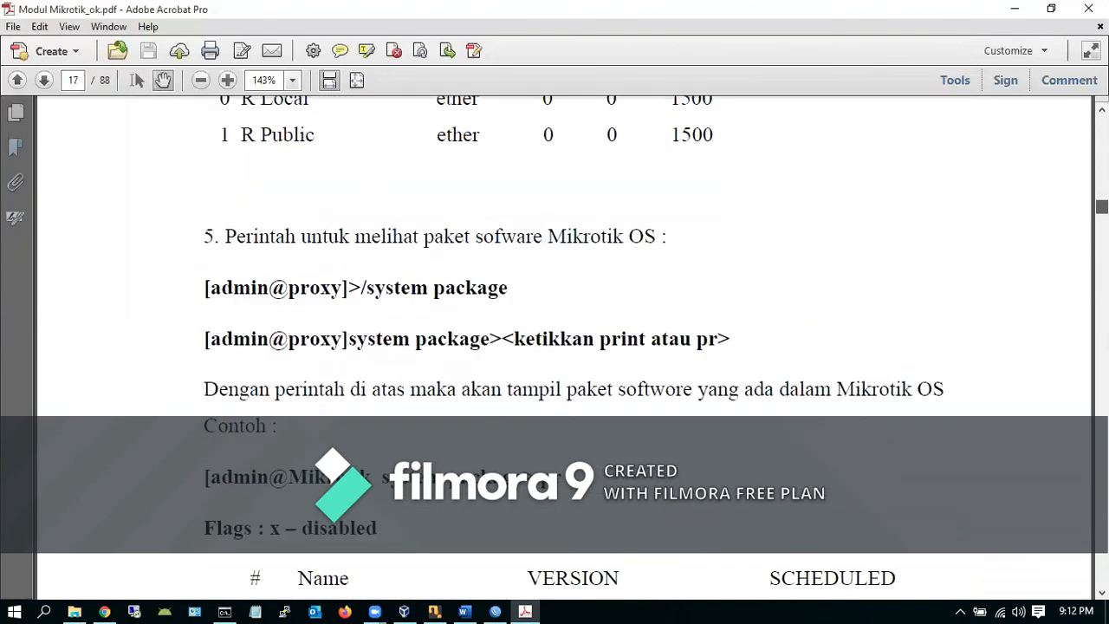
scroll(563, 346, down, 20)
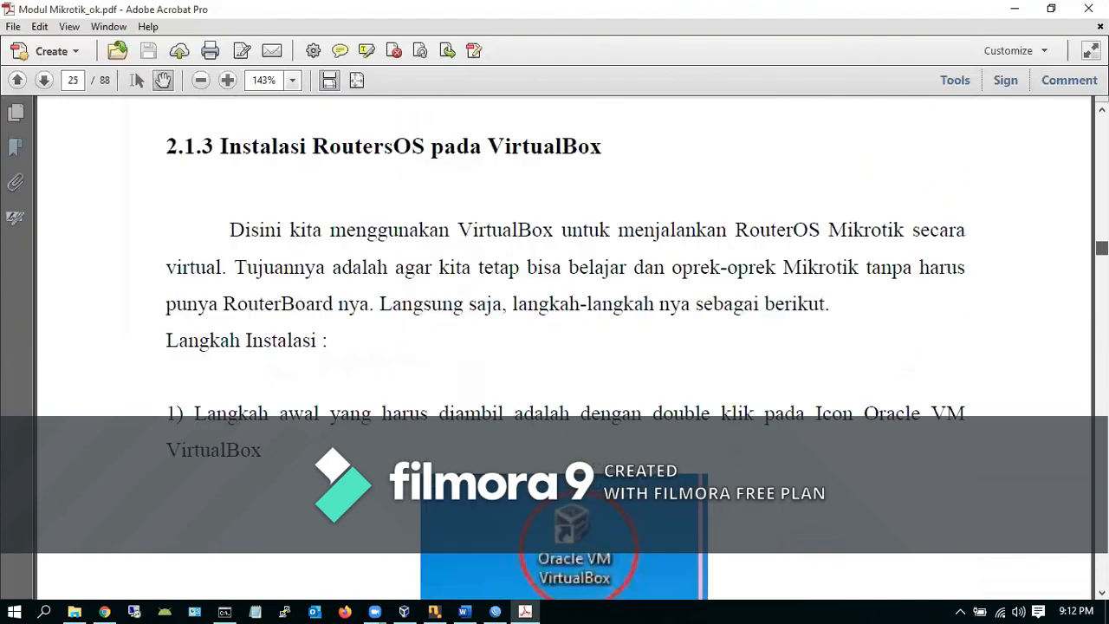
scroll(563, 346, down, 20)
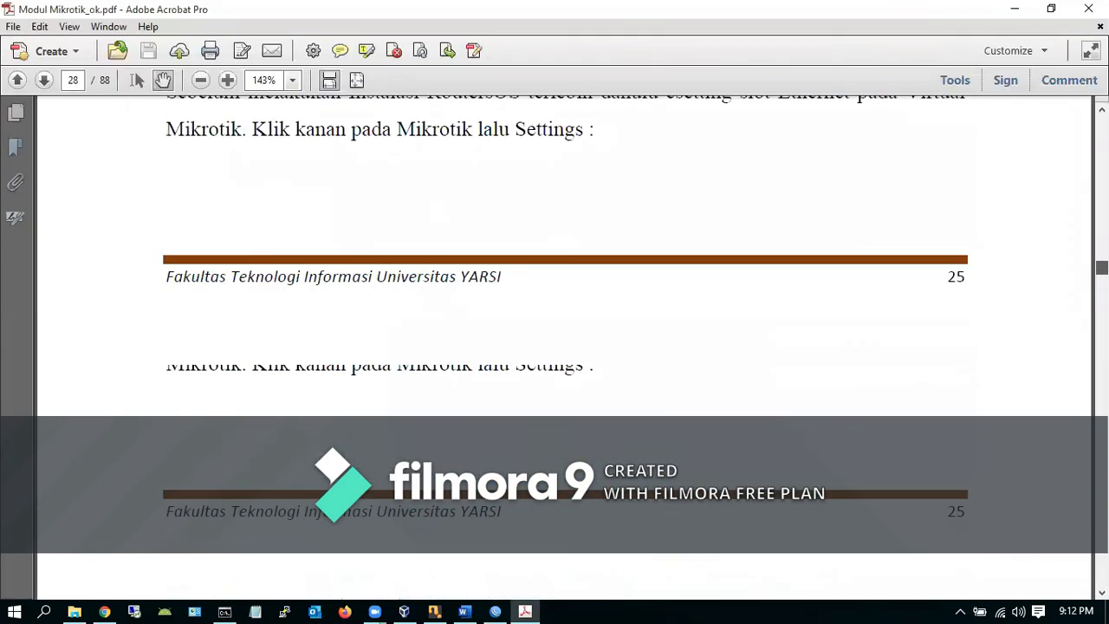
scroll(563, 346, down, 10)
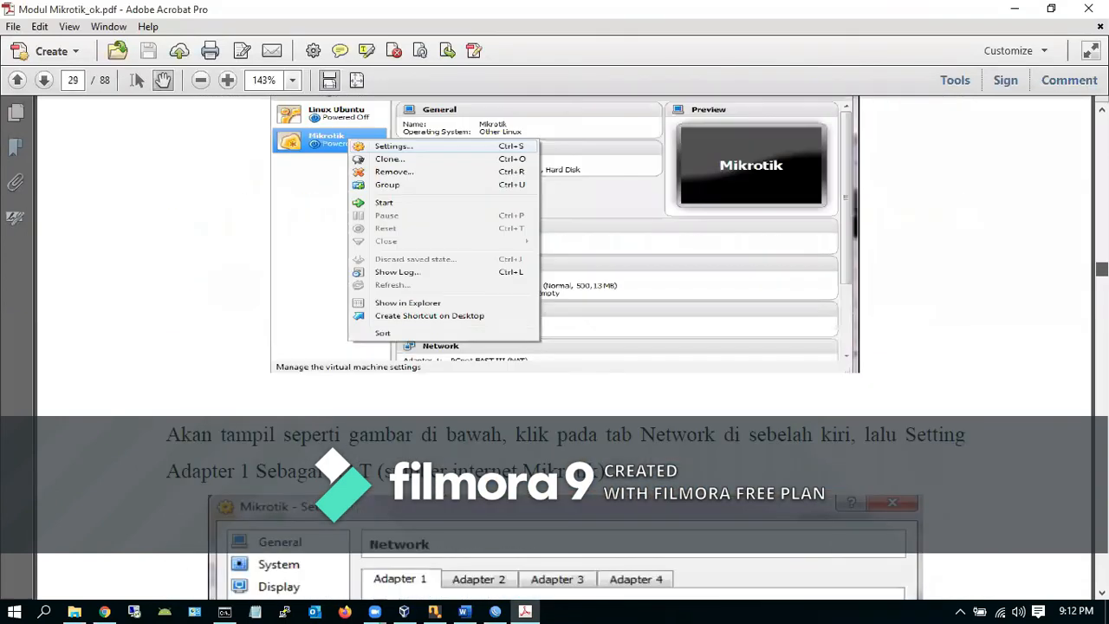
scroll(563, 346, down, 20)
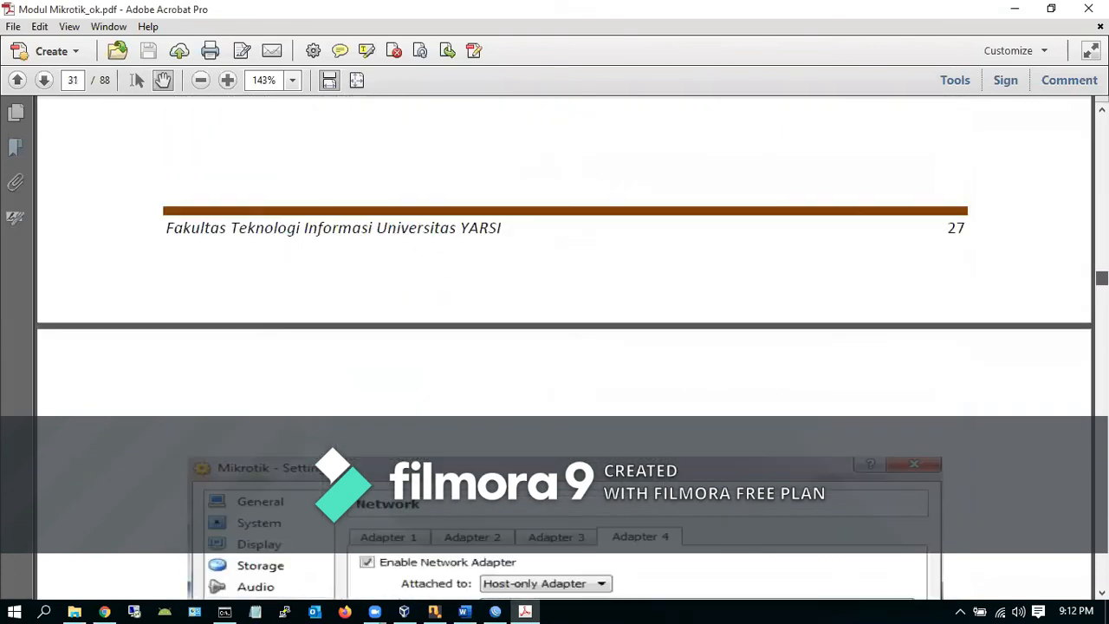
scroll(563, 346, down, 8)
scroll(563, 347, up, 20)
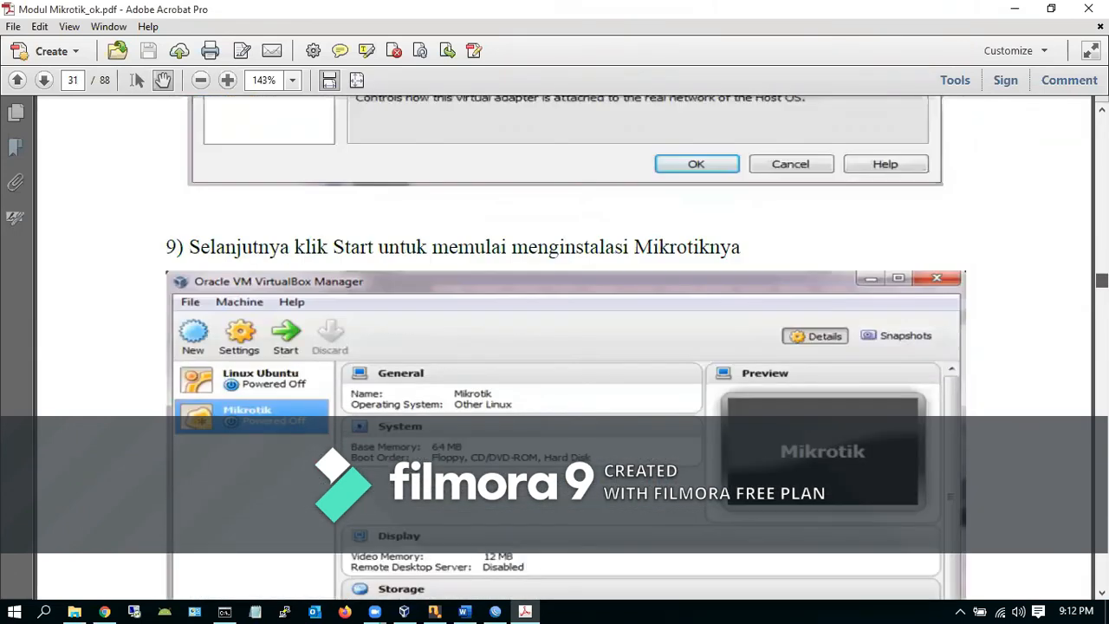
scroll(563, 347, up, 20)
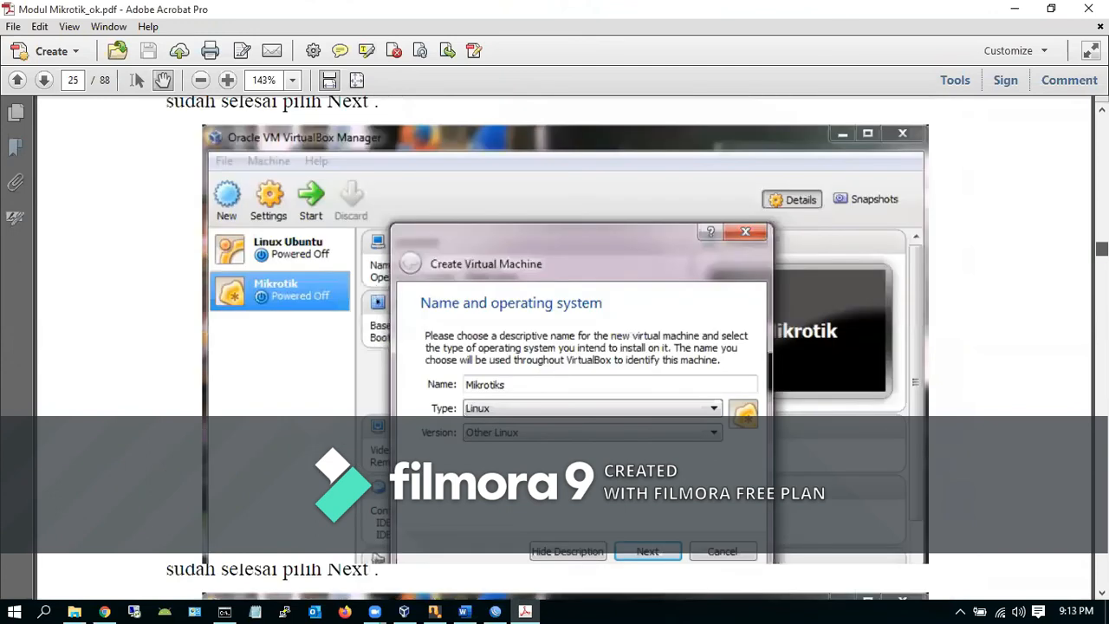
scroll(563, 346, up, 8)
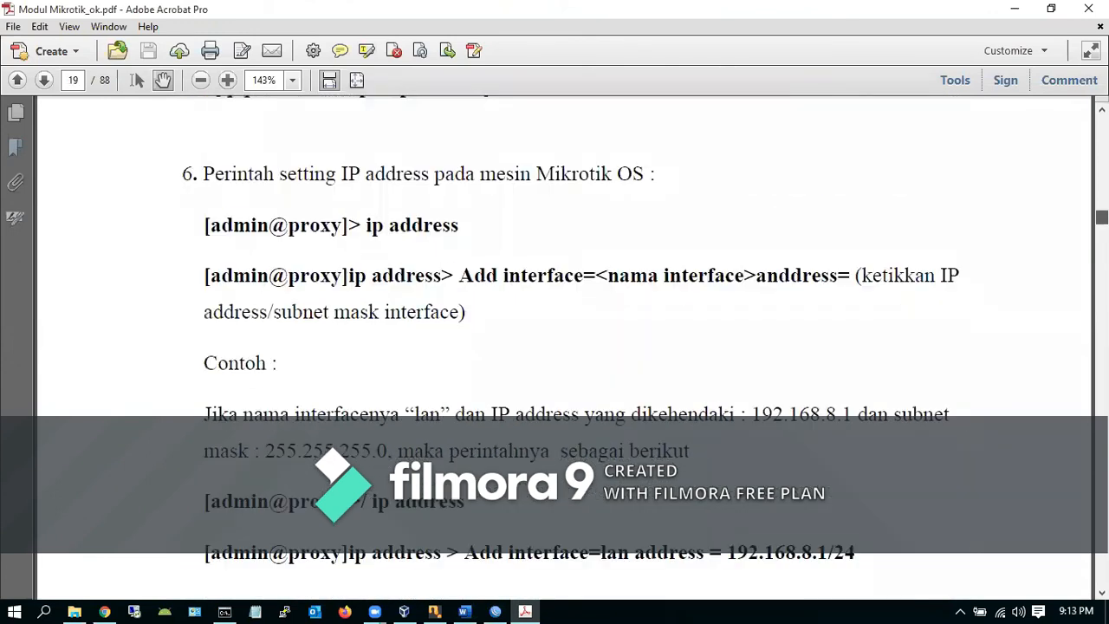
scroll(563, 346, up, 15)
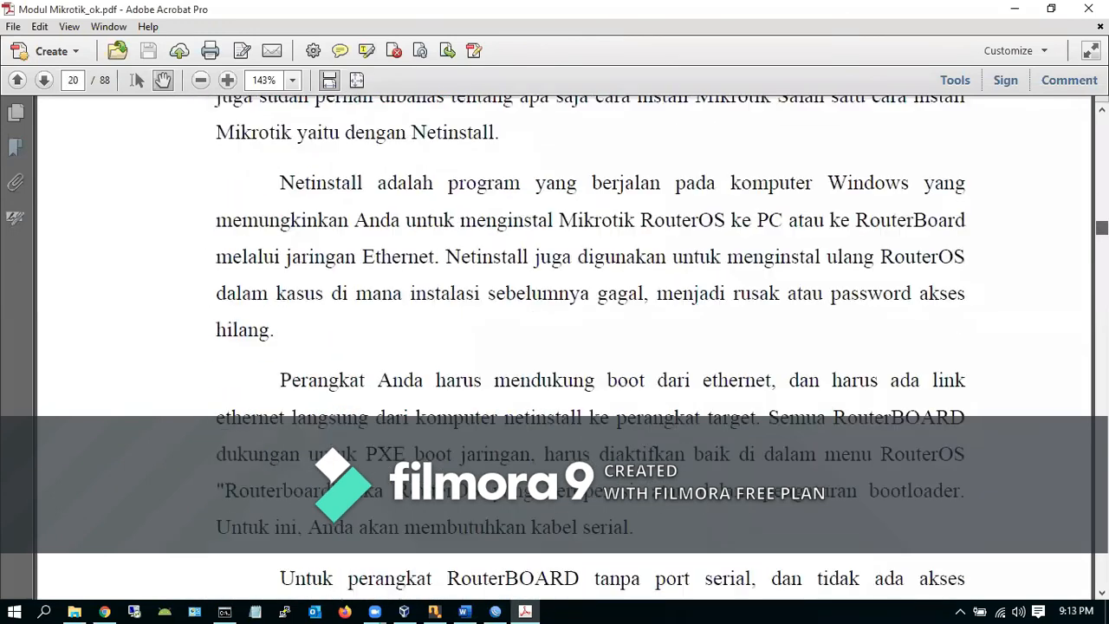
drag(1102, 228, 1102, 352)
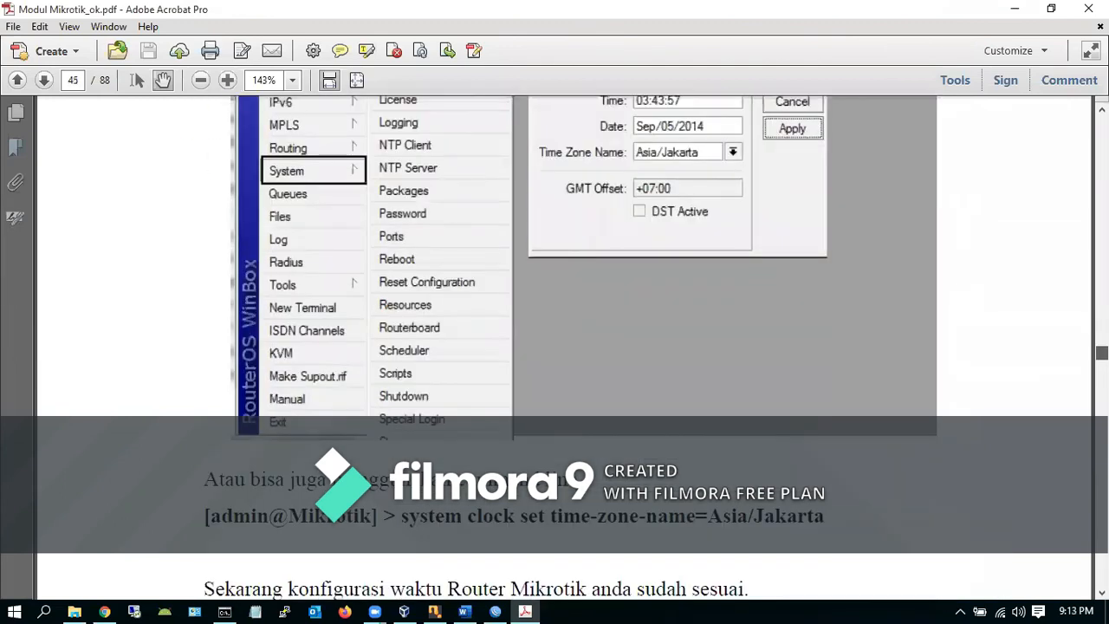